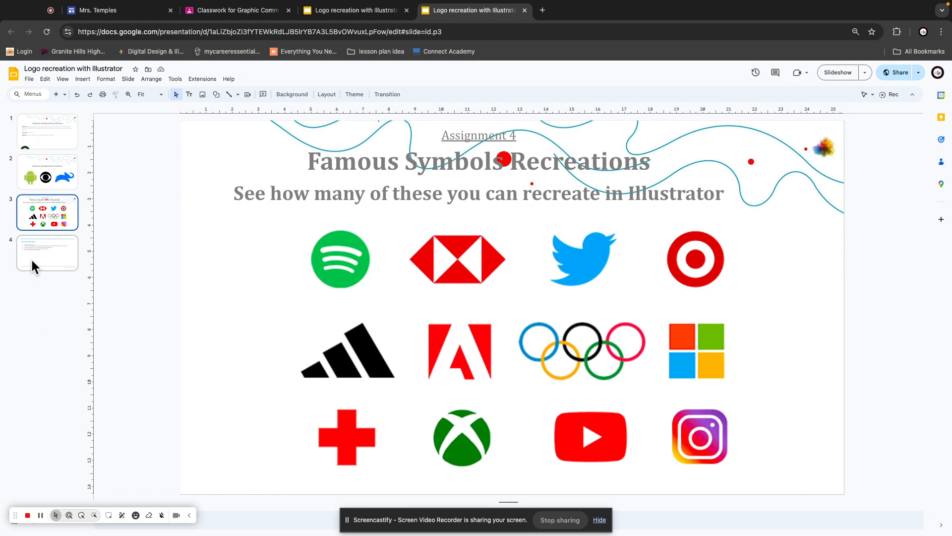
Review the slide of twelve famous logos and the slide with the logo recreation instructions, dismissing the login reminder.
left_click(32, 259)
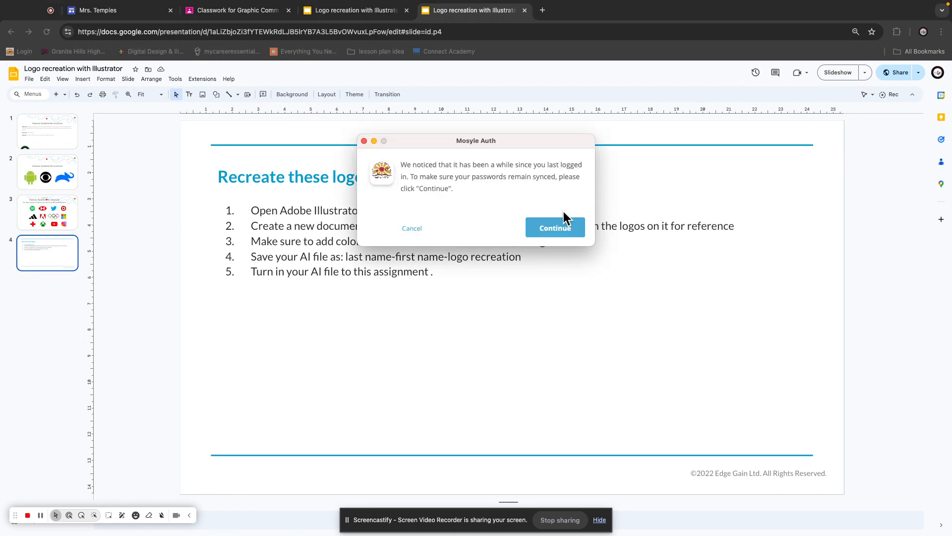
left_click(408, 229)
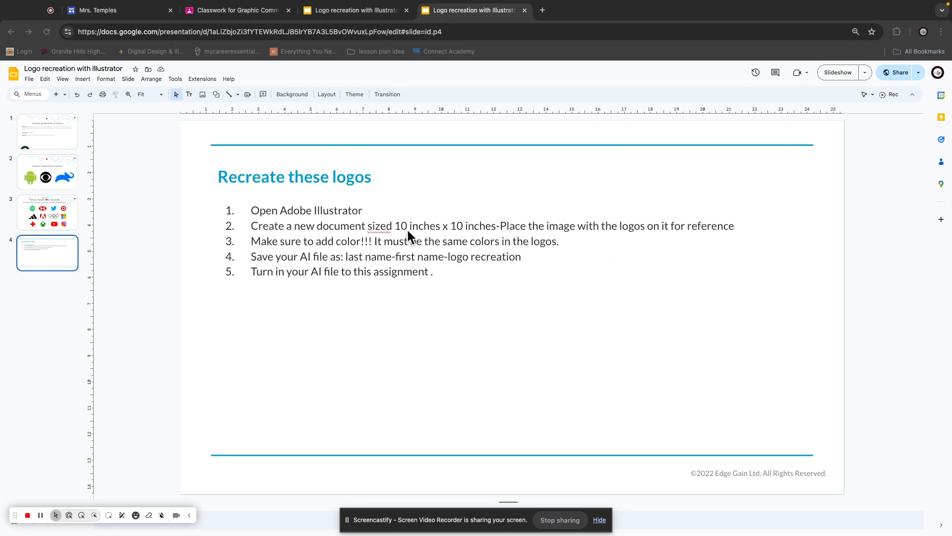
left_click(37, 210)
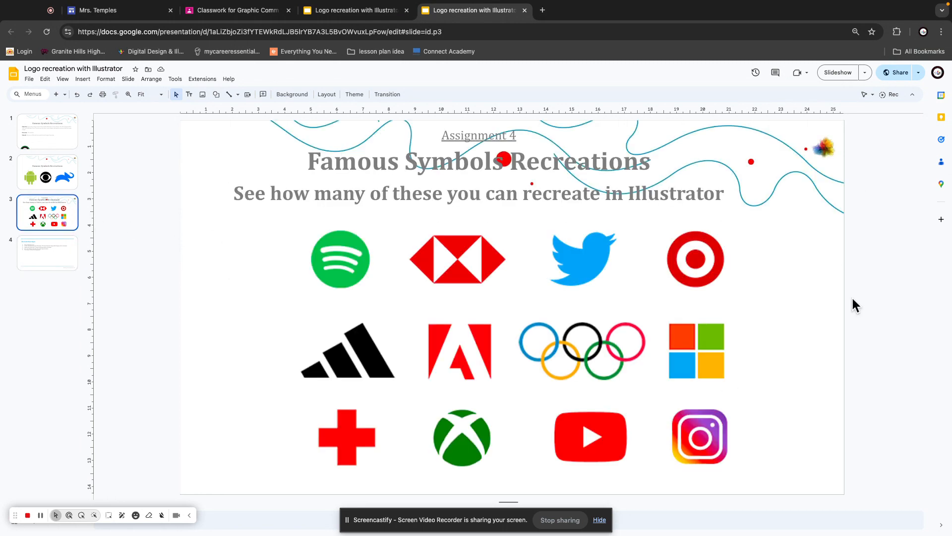
left_click(53, 242)
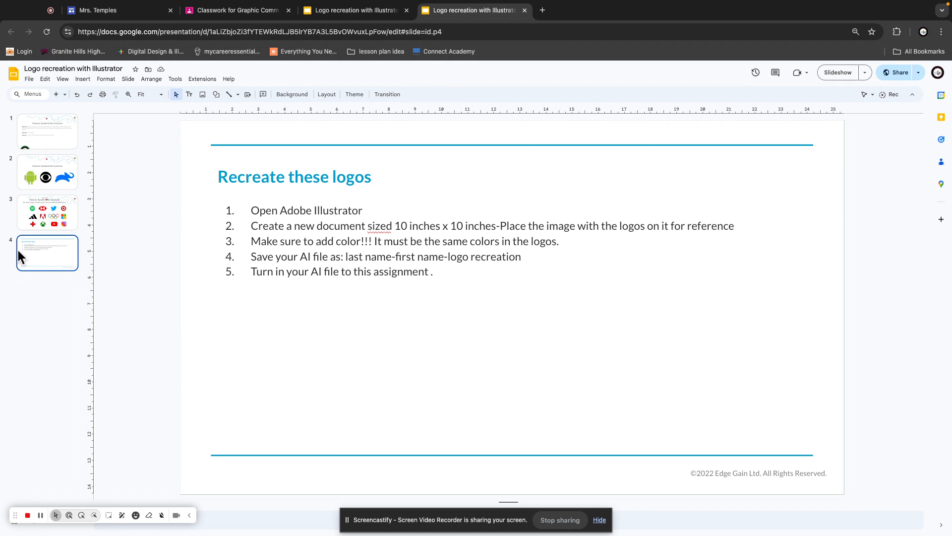
left_click(31, 218)
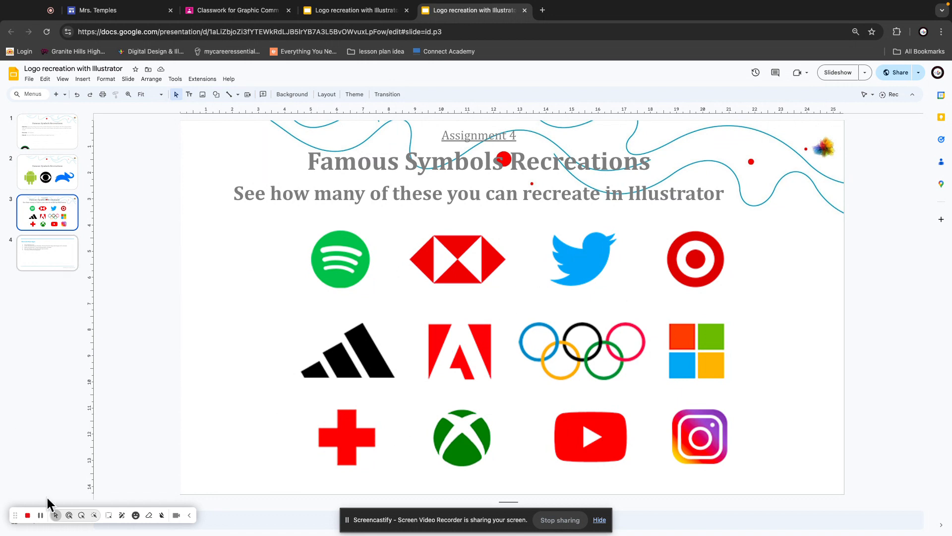
left_click(41, 515)
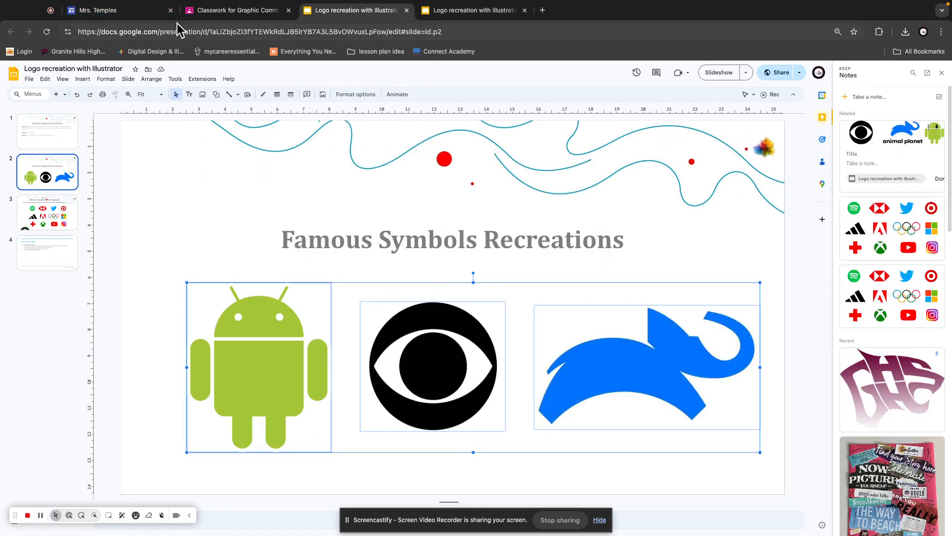
Open logos 1.png from the Recreate logos assignment in its own window and download it.
left_click(208, 11)
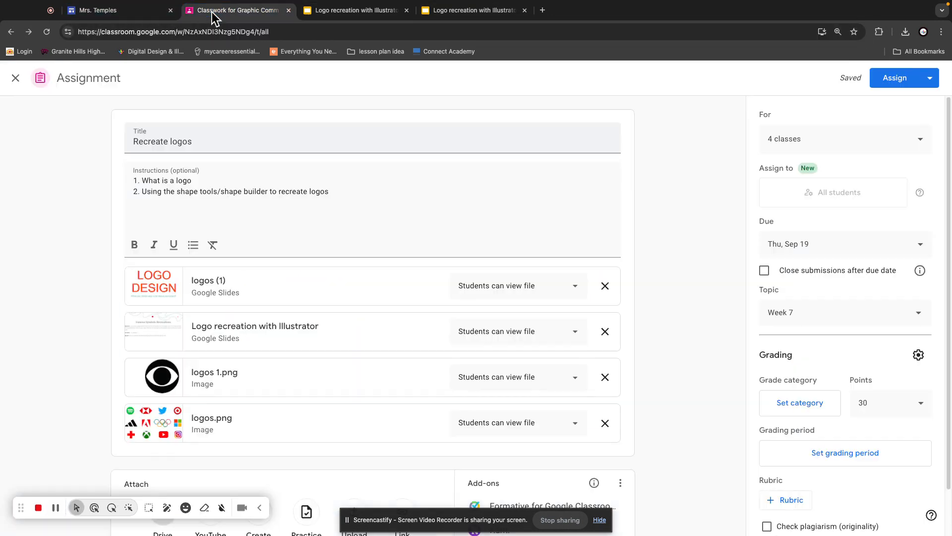
left_click(230, 377)
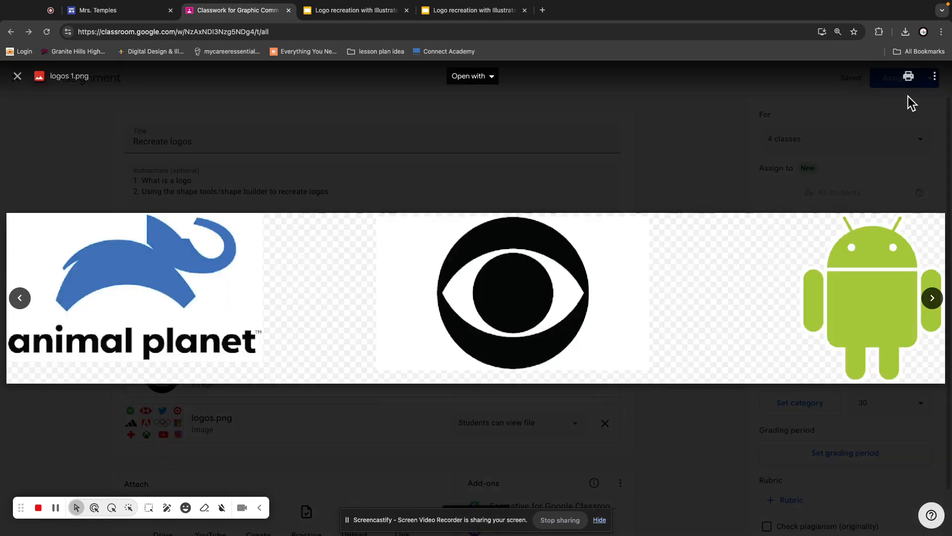
left_click(935, 77)
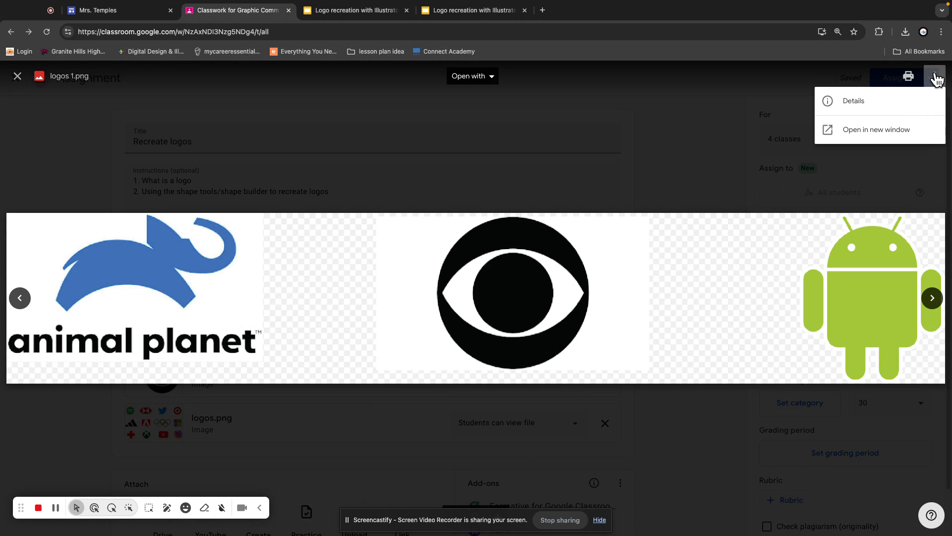
left_click(874, 129)
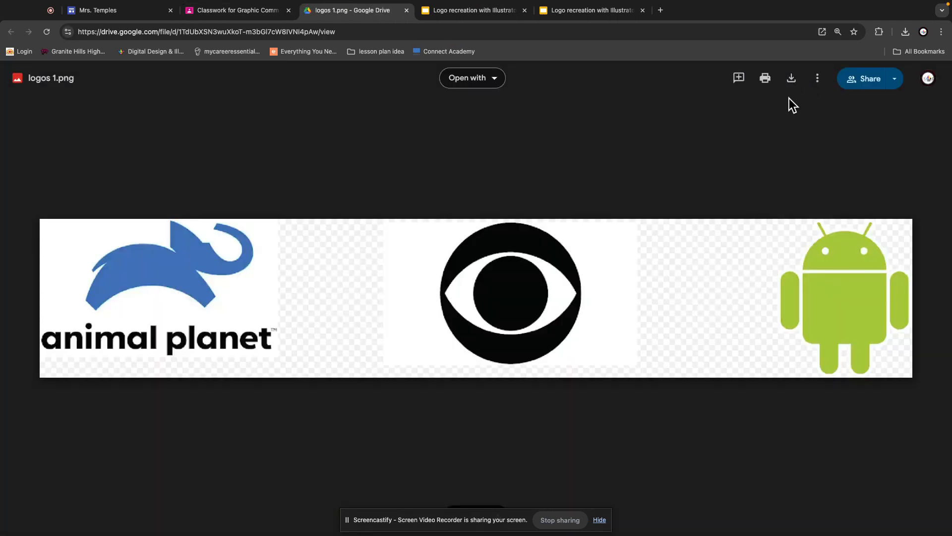
left_click(792, 81)
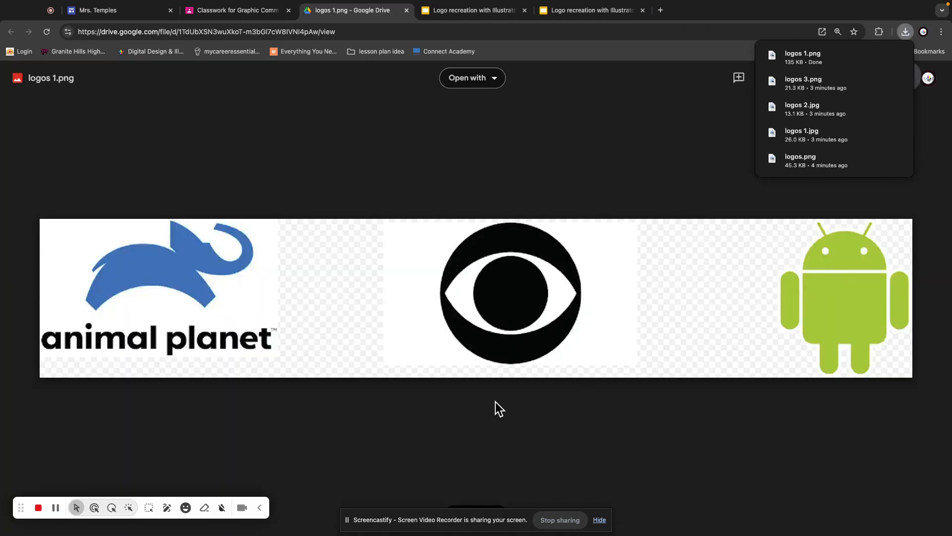
Switch to Adobe Illustrator, close the Untitled-2 document without saving, and leave artboard editing in the logo recreation document.
mouse_move(673, 534)
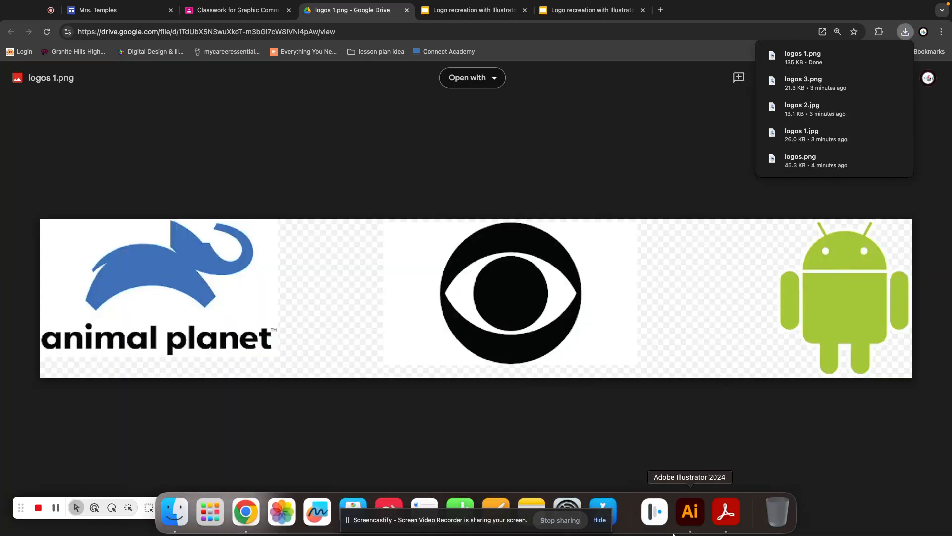
left_click(690, 511)
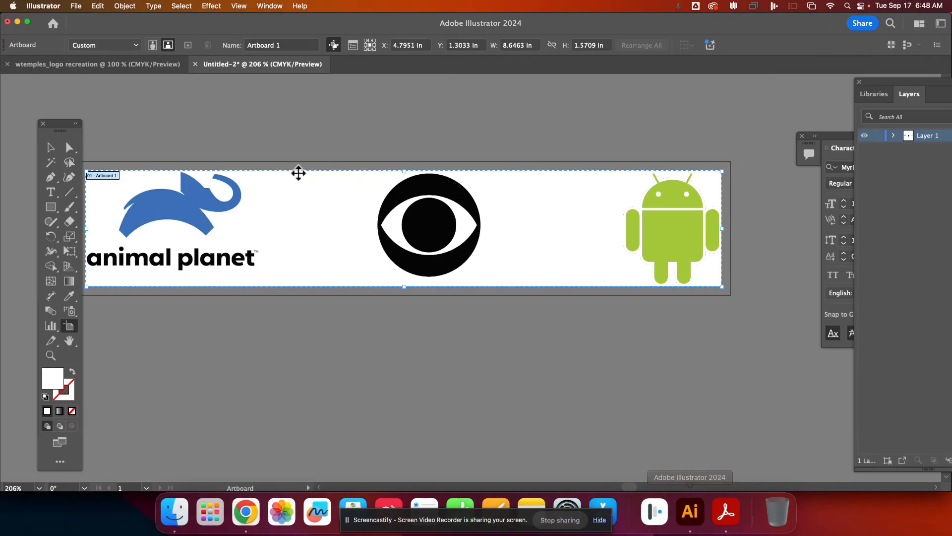
left_click(195, 65)
left_click(481, 288)
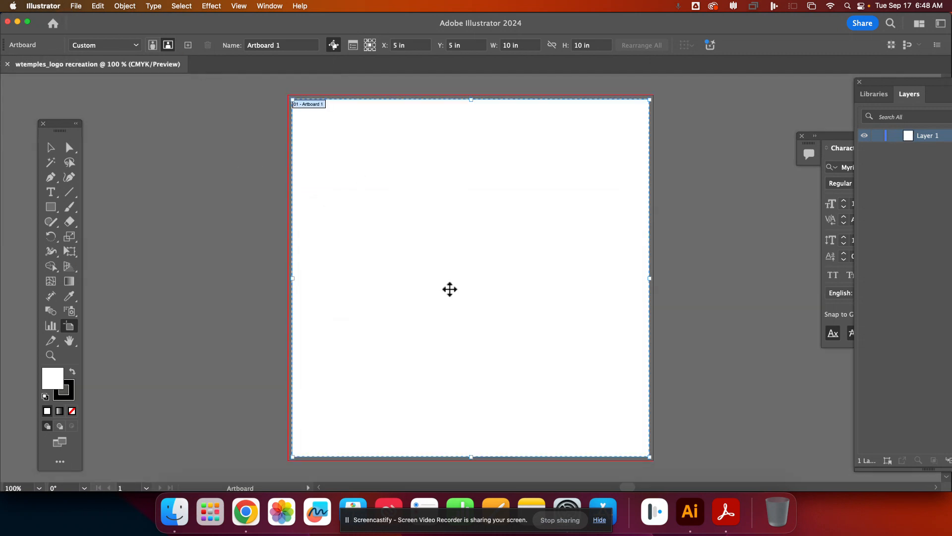
left_click(51, 148)
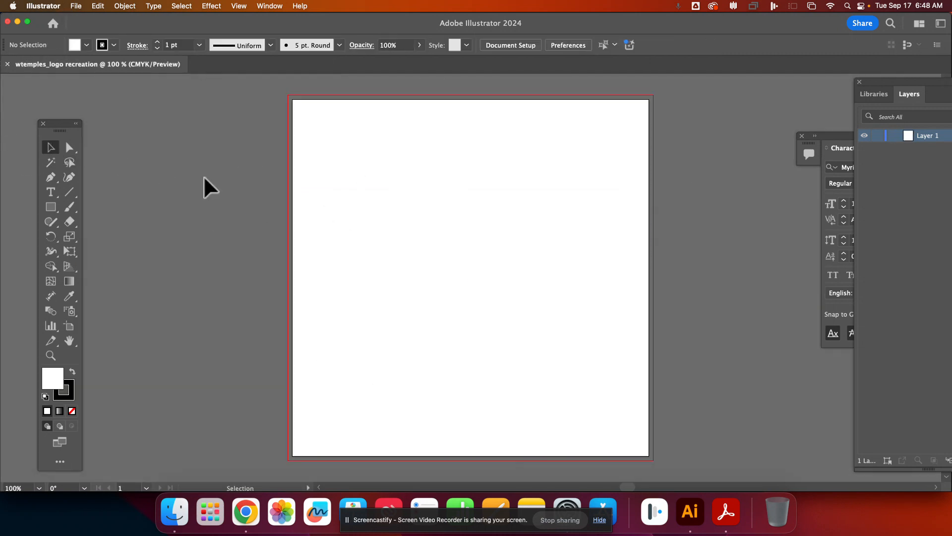
Place the logos 1.png image from the Desktop across the area above the artboard.
left_click(73, 7)
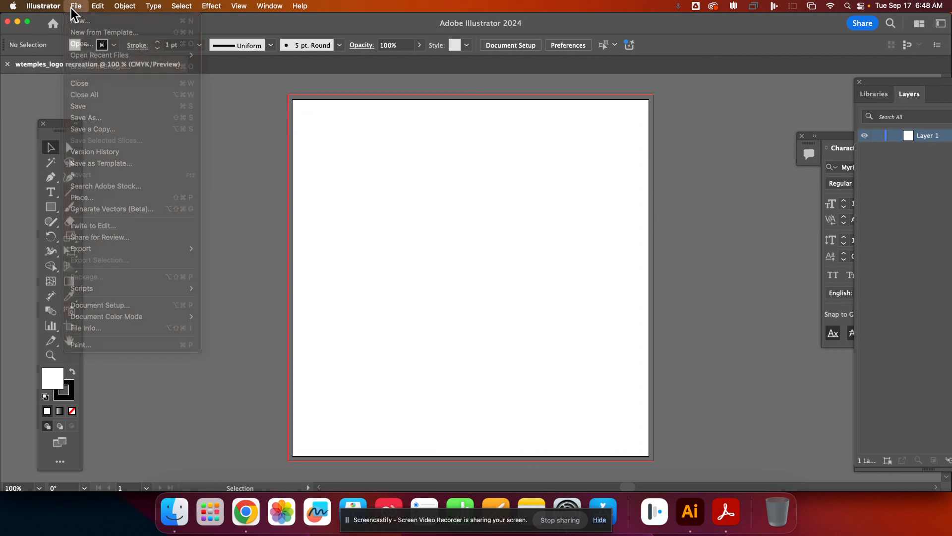
left_click(94, 197)
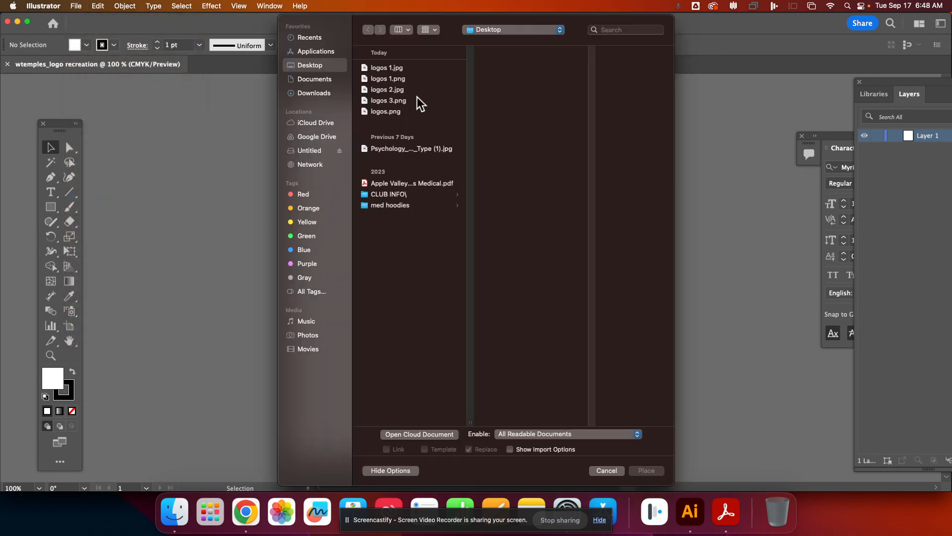
left_click(383, 70)
left_click(389, 91)
left_click(385, 80)
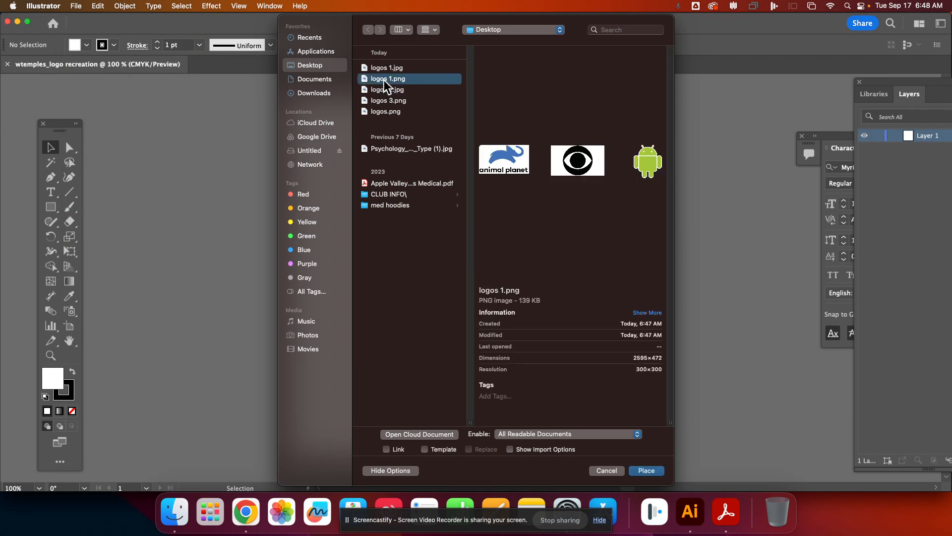
left_click(646, 472)
key("space")
left_click_drag(222, 180, 447, 170)
left_click_drag(574, 155, 328, 275)
left_click_drag(220, 89, 715, 219)
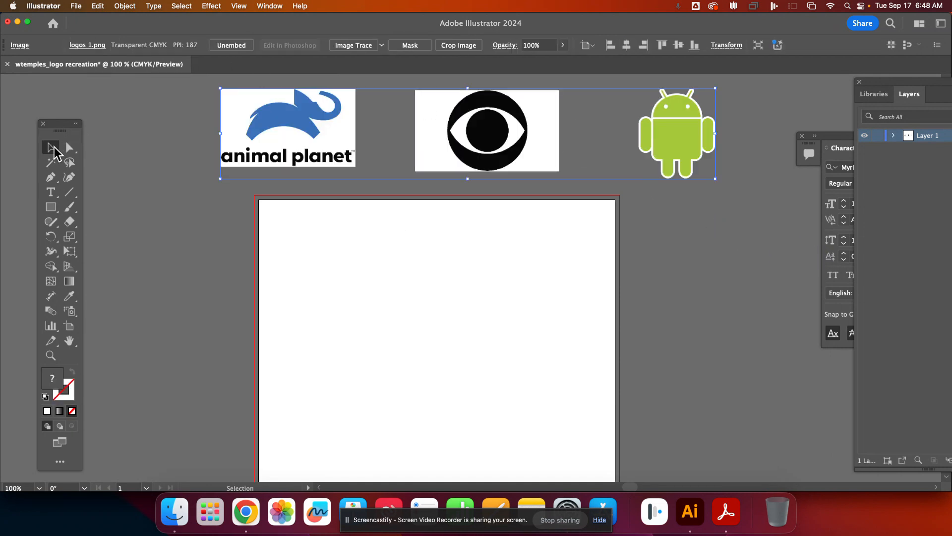
Move the placed logos image down so the elephant and eye logos sit on the upper part of the artboard.
left_click_drag(503, 175, 468, 296)
key("space")
left_click_drag(498, 406, 517, 320)
left_click_drag(467, 170, 571, 188)
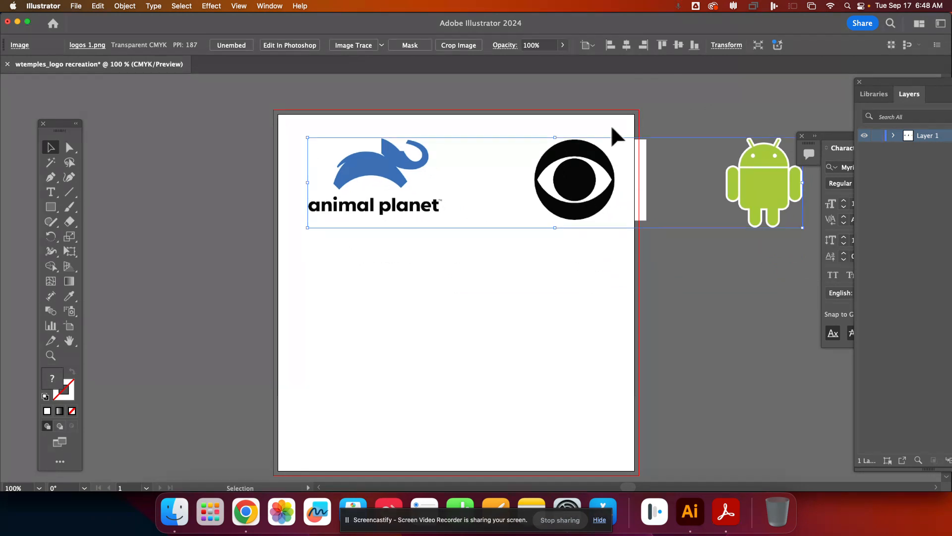
Expand Layer 1 and lock the placed logos image inside it.
left_click(894, 136)
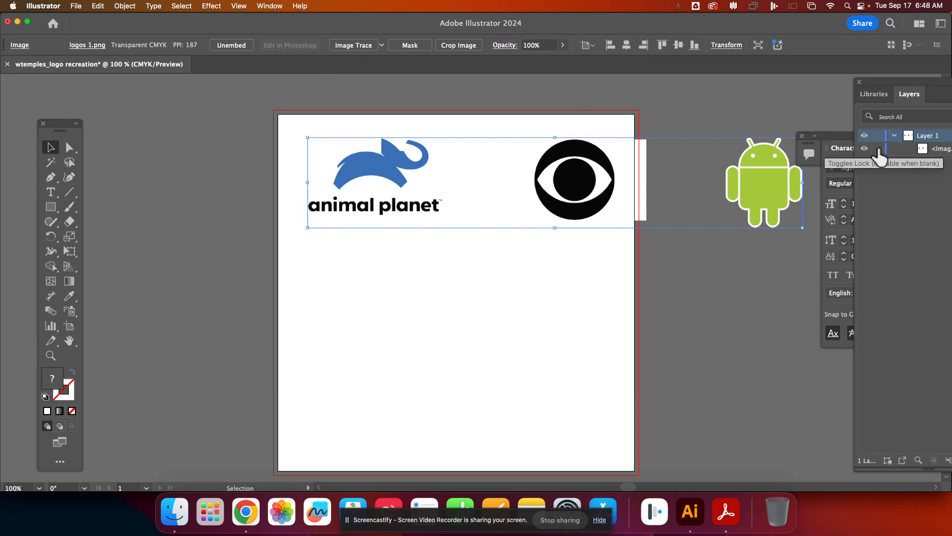
left_click(878, 149)
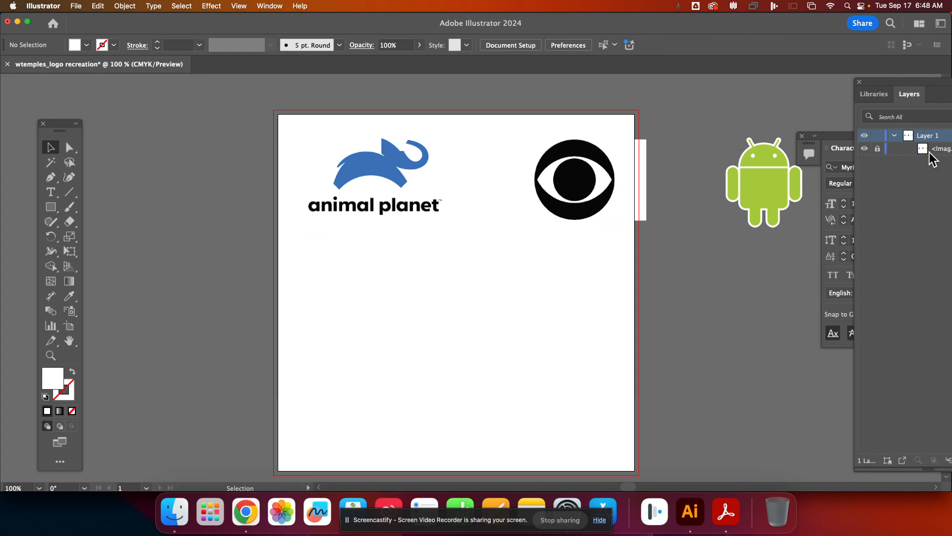
left_click(943, 149)
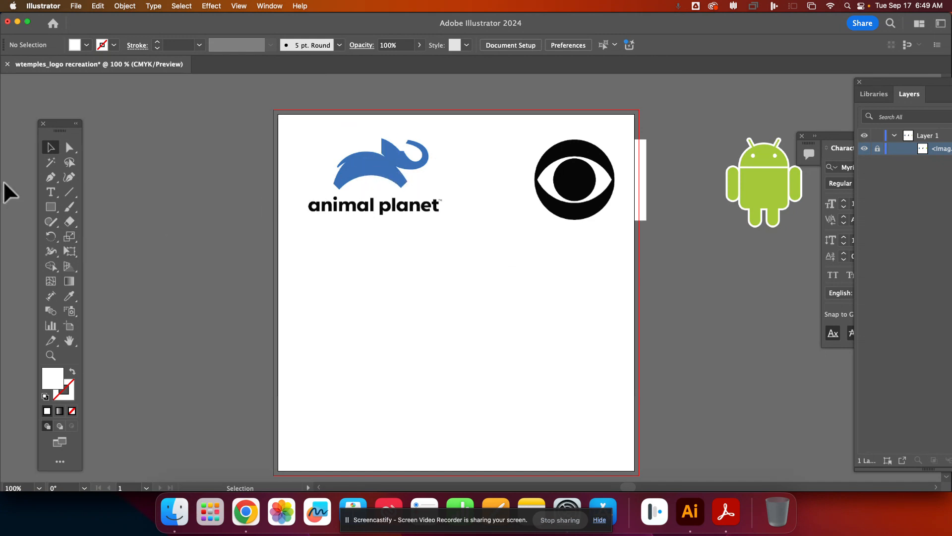
Trace the elephant's arched belly, the foot beneath its head and that leg's outer edge with the Pen tool.
left_click_drag(50, 181, 97, 180)
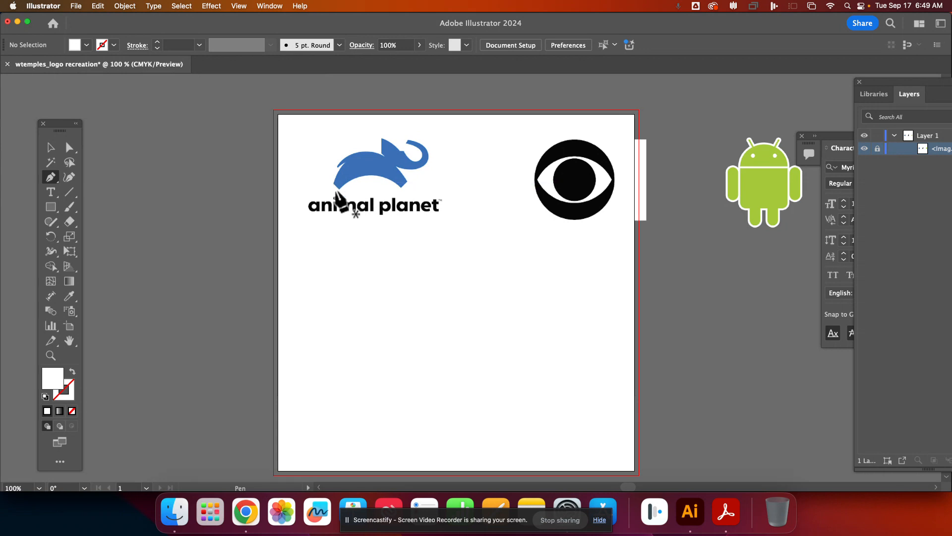
left_click(338, 187)
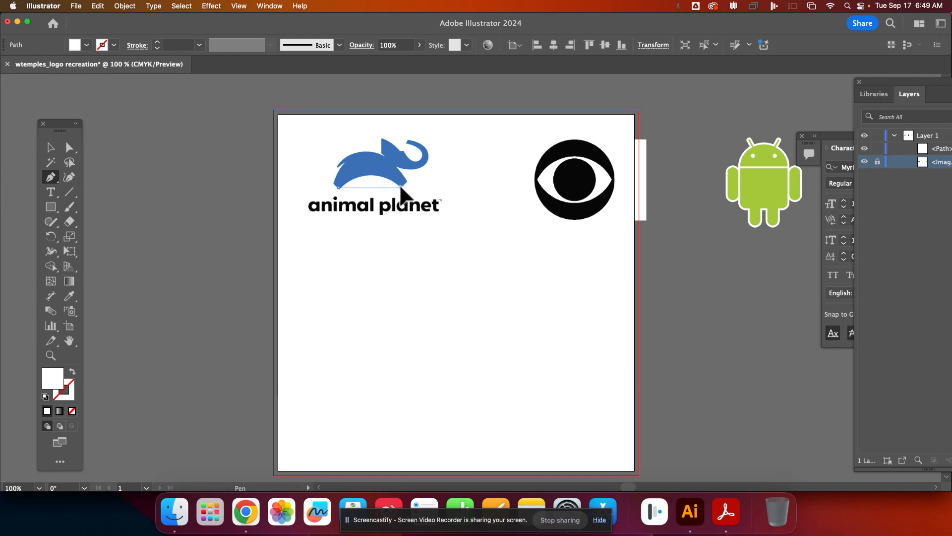
left_click(401, 187)
left_click_drag(409, 197, 428, 221)
left_click_drag(426, 218, 426, 219)
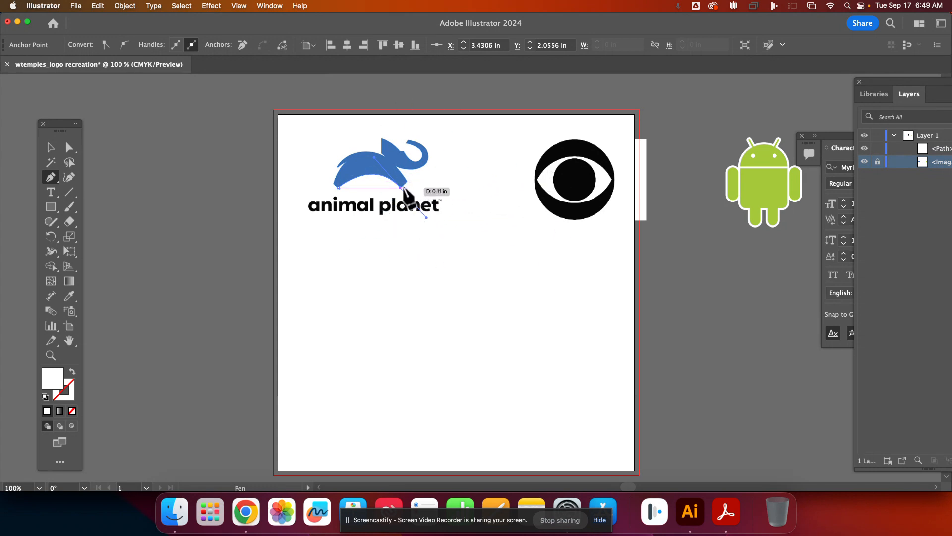
left_click(401, 188)
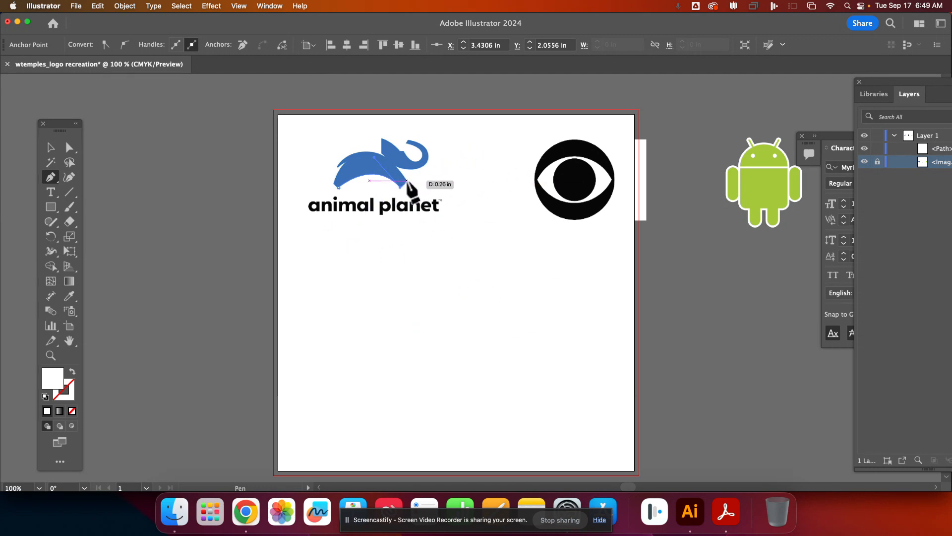
left_click(406, 181)
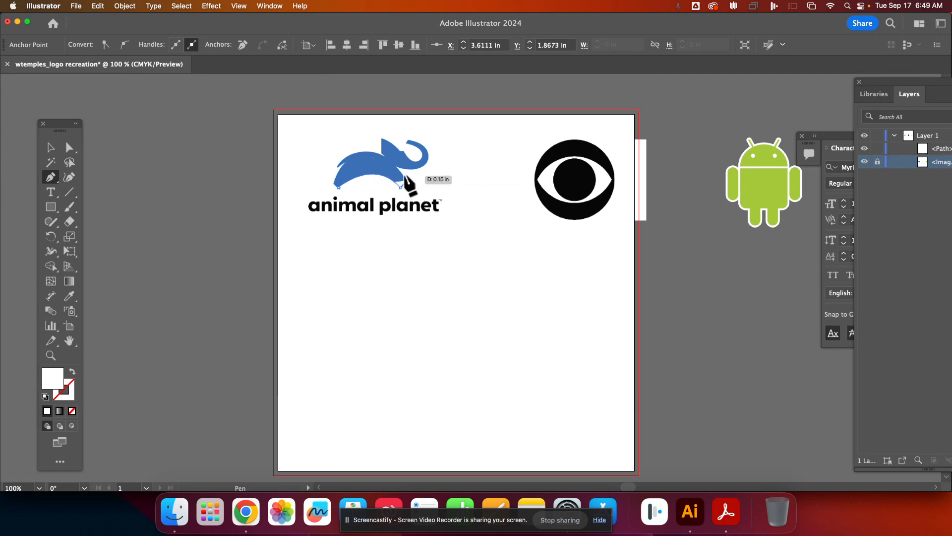
left_click(396, 166)
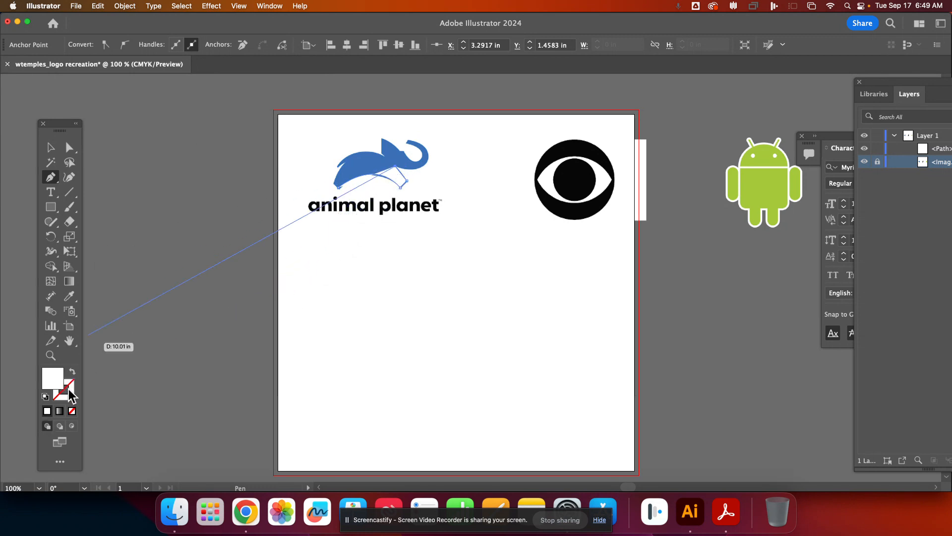
Swap the traced path's fill and stroke, and set the stroke color to magenta E920EF.
left_click(72, 372)
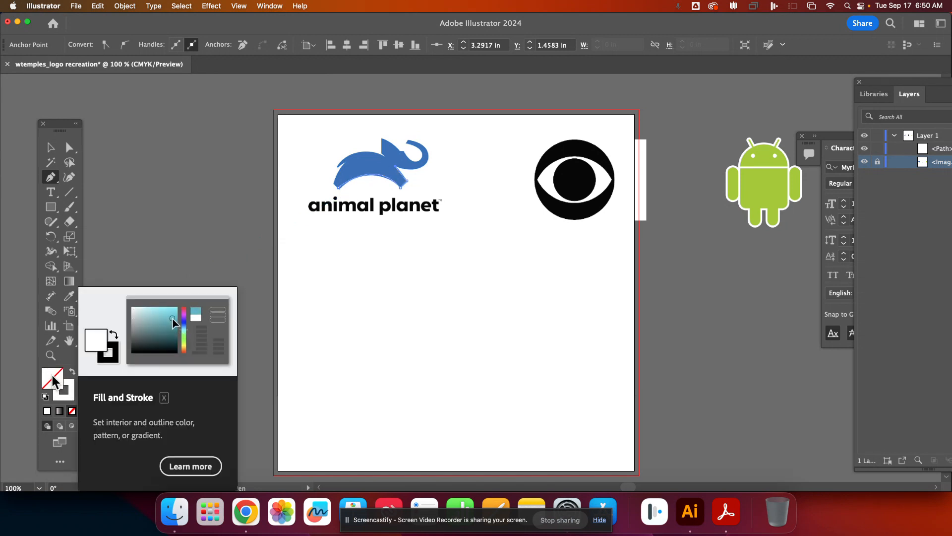
double_click(69, 403)
mouse_move(464, 265)
left_mouse_down()
mouse_move(609, 246)
mouse_move(562, 257)
left_mouse_up()
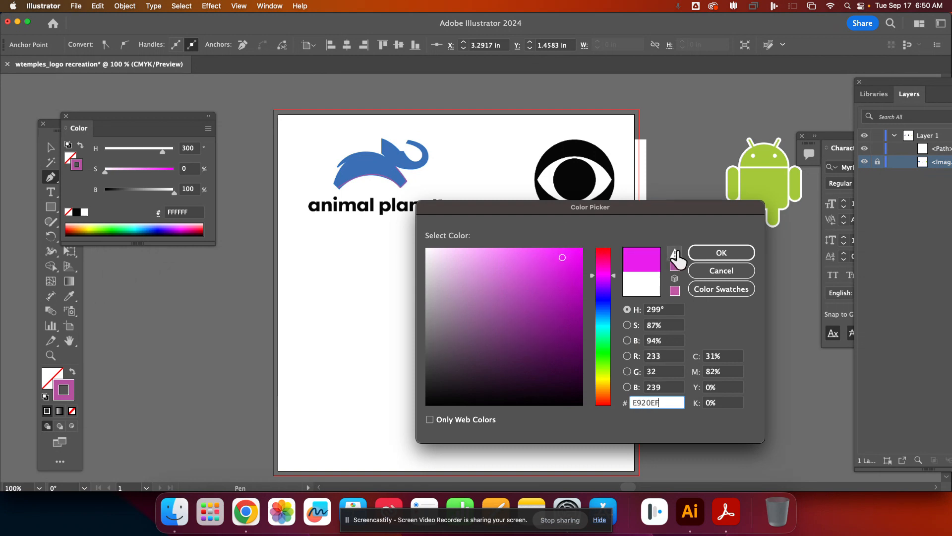
left_click(706, 254)
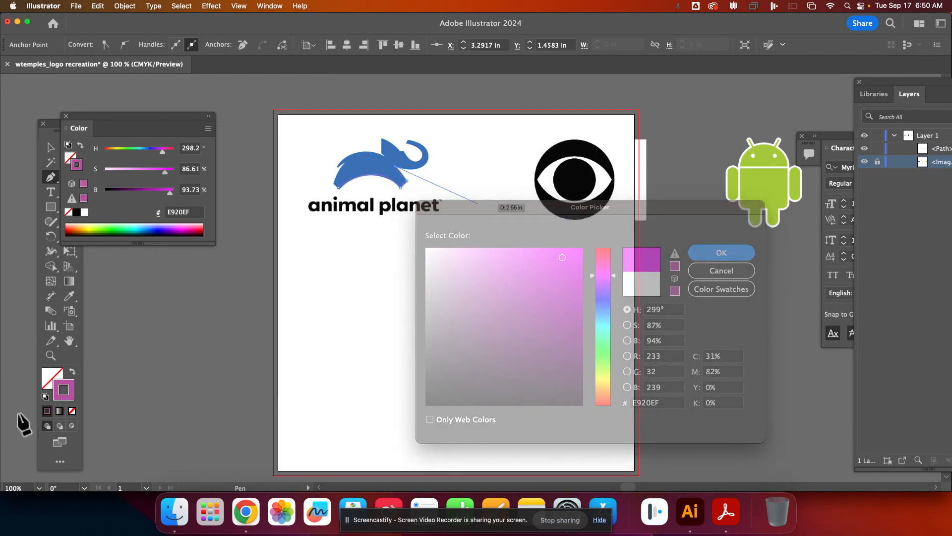
left_click(73, 396)
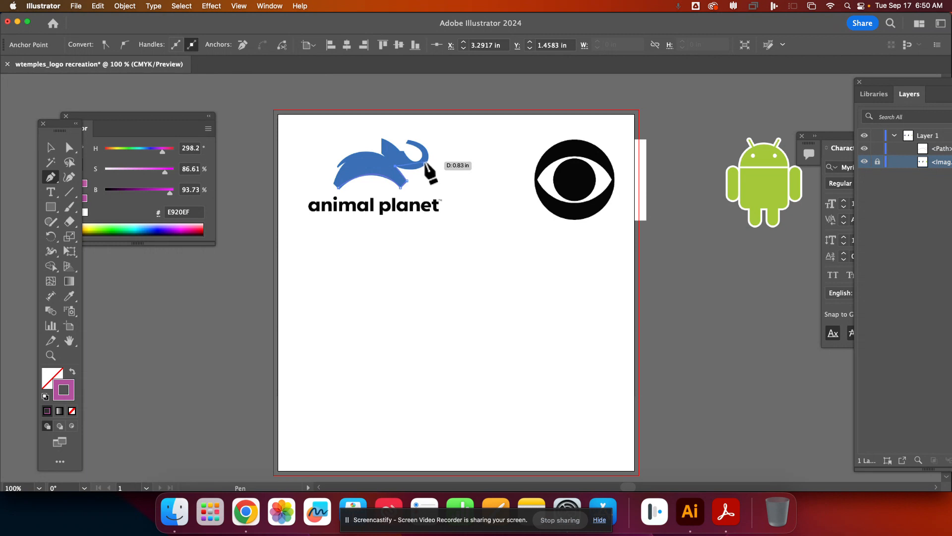
Continue the elephant's path with the Pen tool along the trunk's outer curve, from beneath the head up to the trunk's tip.
left_click(425, 162, "super")
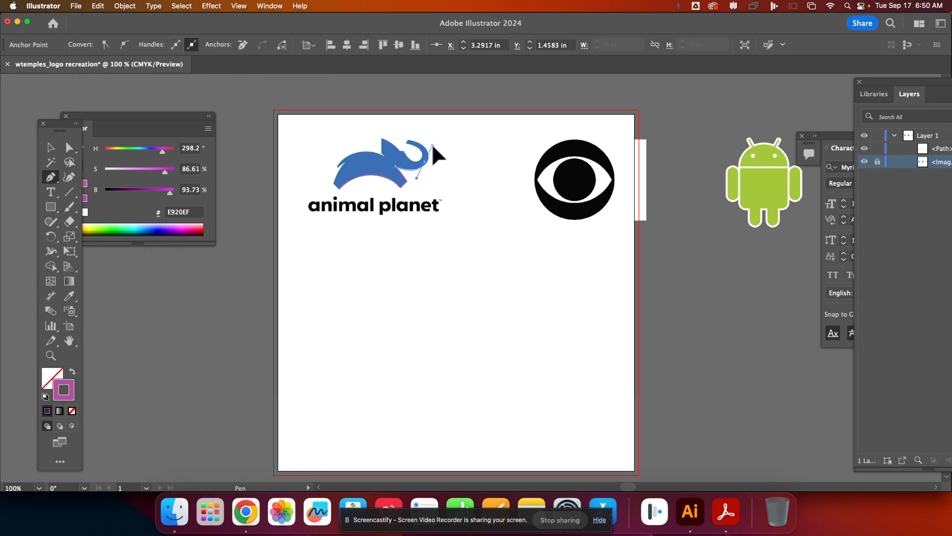
left_click(425, 162)
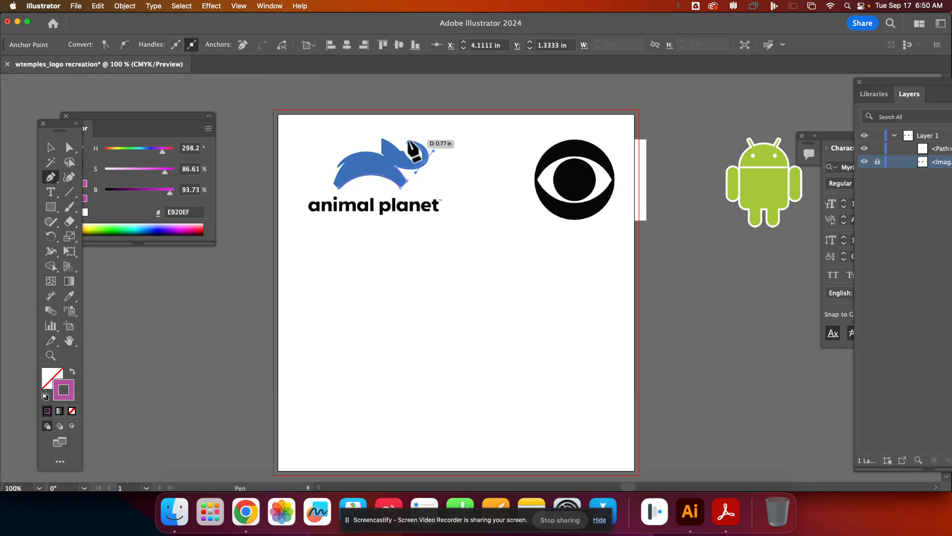
left_click(396, 141)
left_click_drag(395, 140, 396, 140)
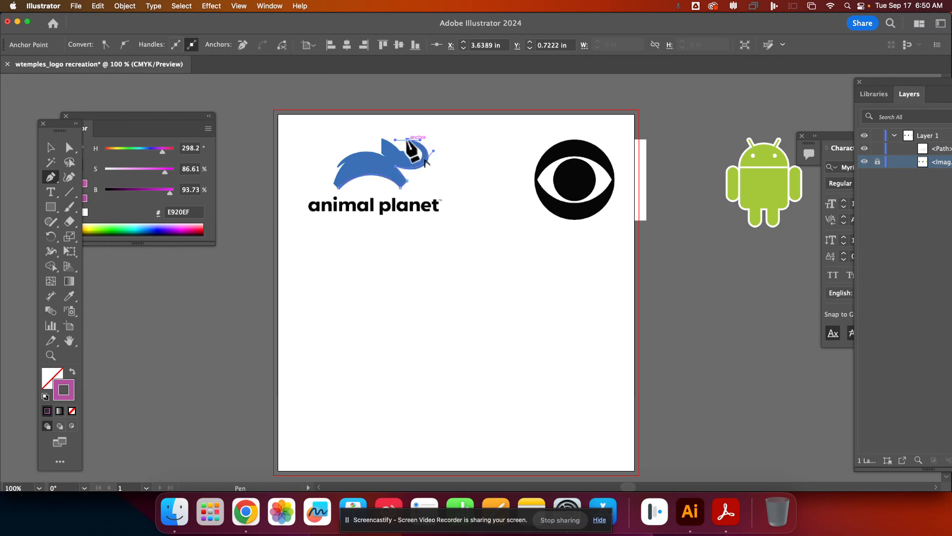
left_click(408, 140)
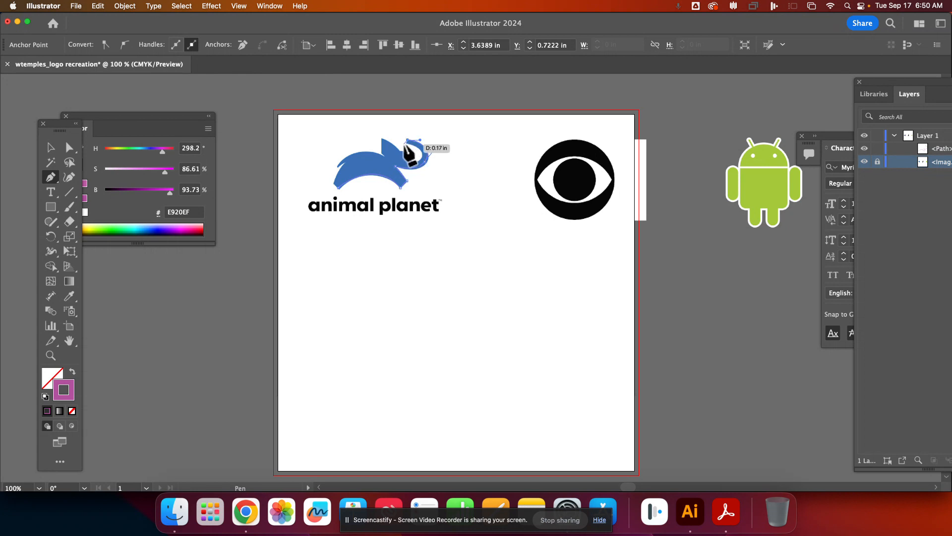
Trace the trunk's blunt tip, its inner curve and the short flat edge of the forehead up to the ear.
key("super+equal")
key("super+equal")
key("super+equal")
key("super+equal")
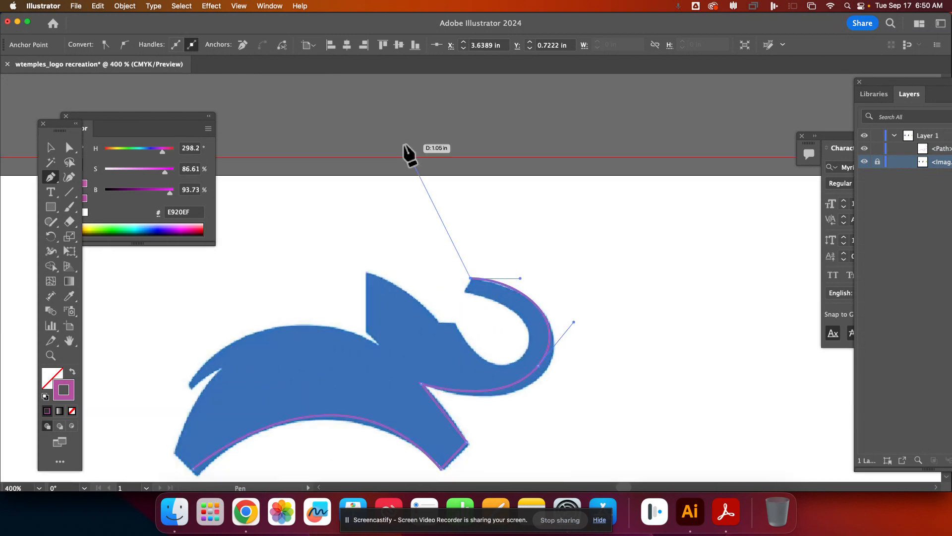
left_click(465, 293, "super")
left_click(465, 292)
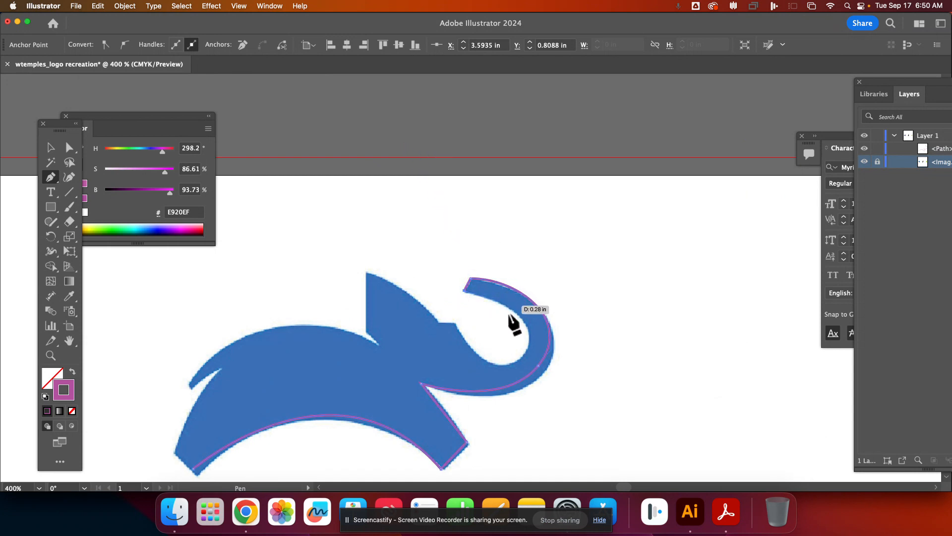
left_click_drag(528, 345, 519, 386)
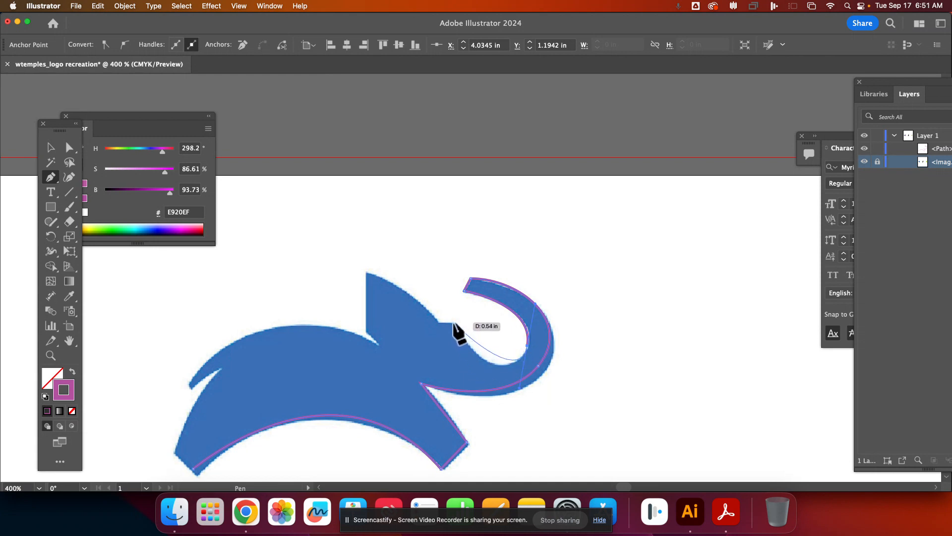
left_click_drag(453, 323, 442, 291)
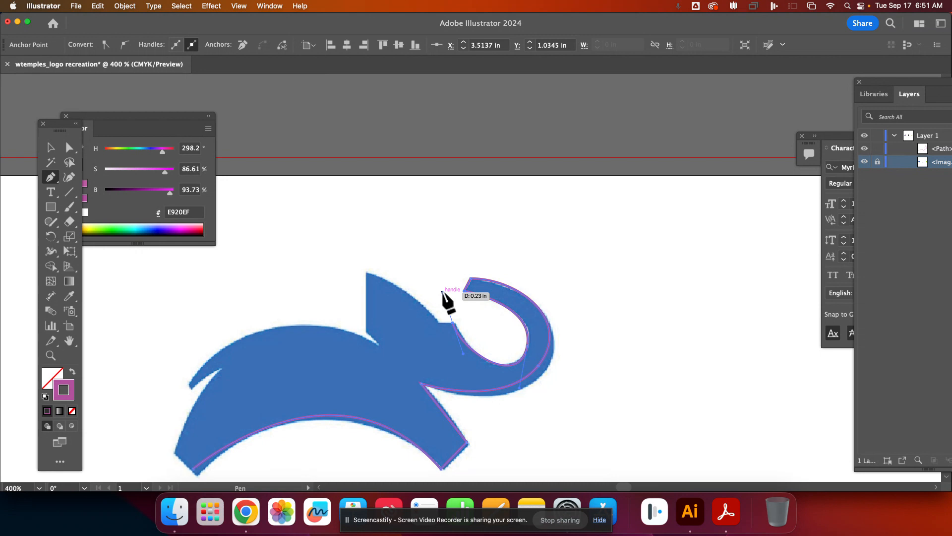
left_click(452, 322)
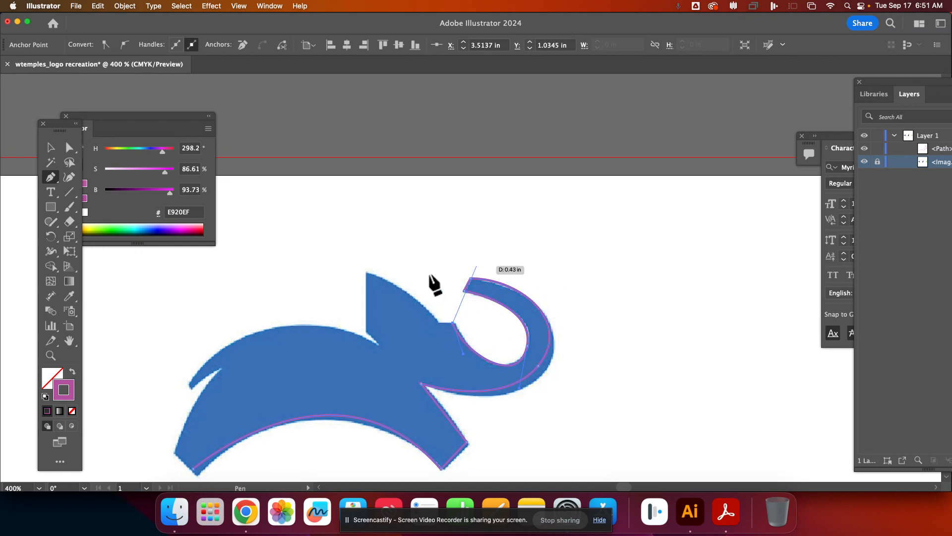
left_click(439, 323)
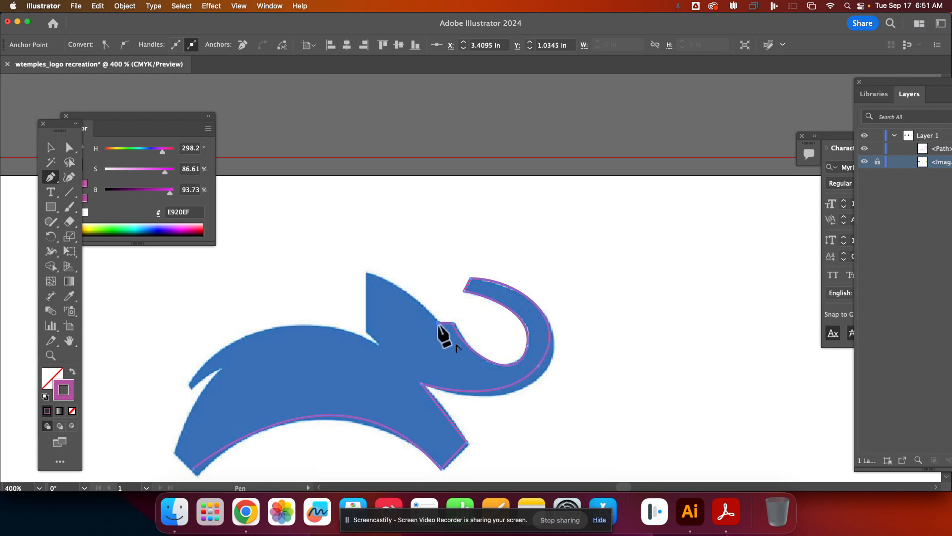
Trace the ear's curved front edge to its point, its straight back edge and the notch where it meets the back.
left_click(367, 273)
left_click_drag(361, 271, 335, 264)
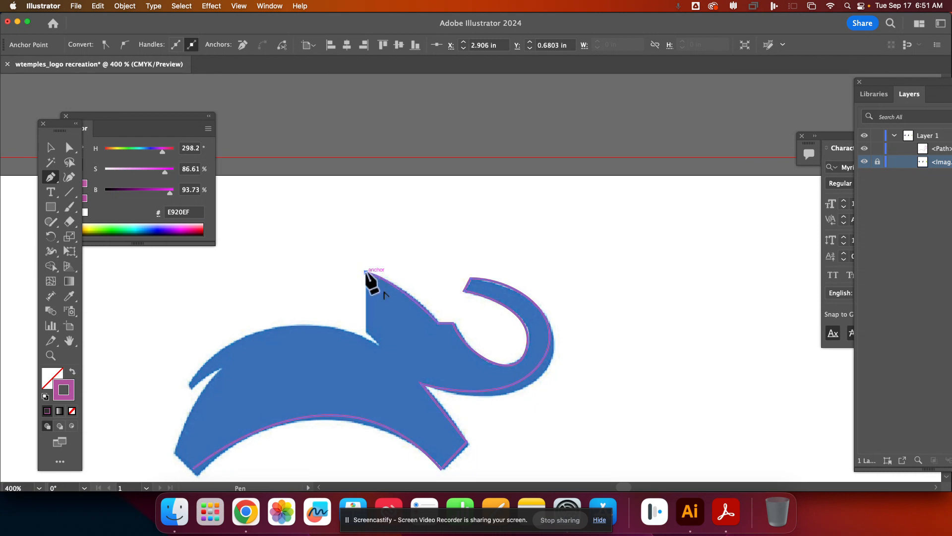
left_click(366, 331)
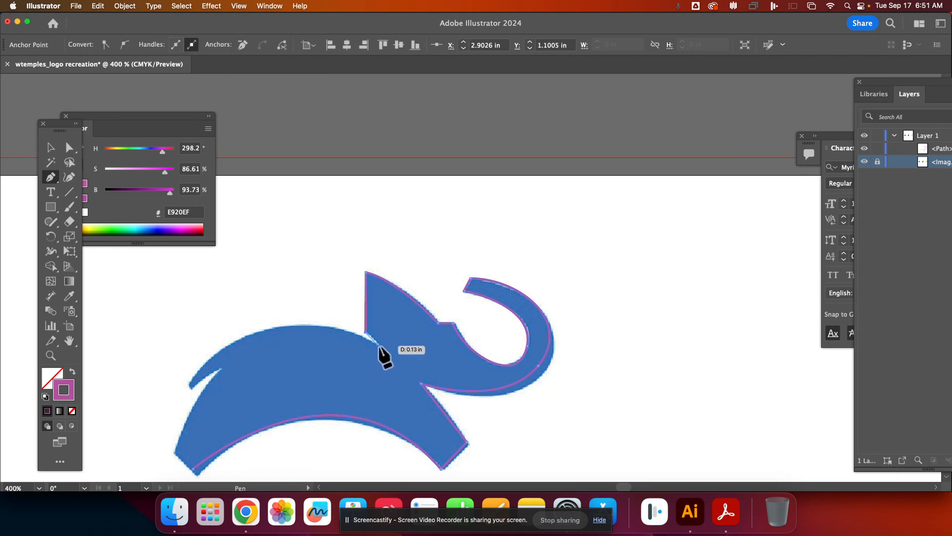
left_click(379, 344)
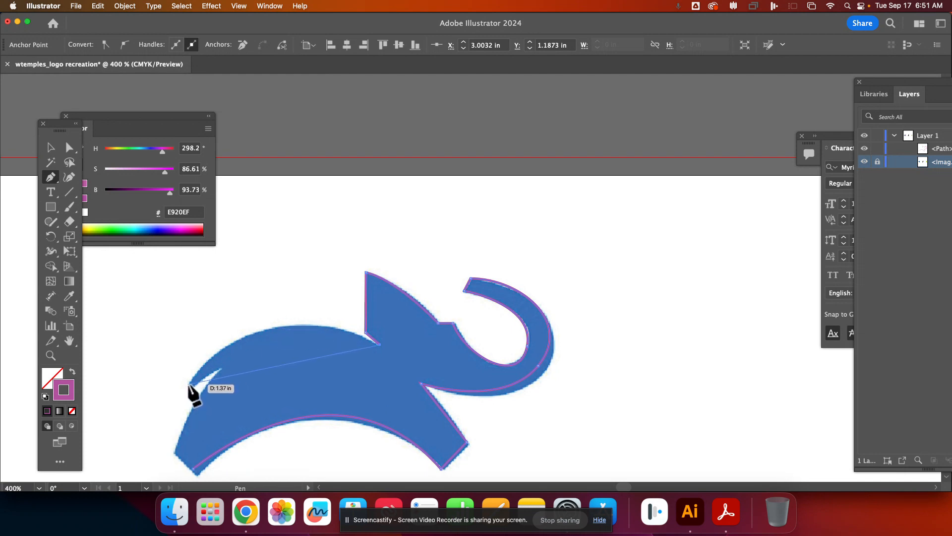
Trace the elephant's arched back down to the tail tip and the tail's underside to the rump.
mouse_move(187, 384)
left_mouse_down()
mouse_move(184, 417)
mouse_move(127, 444)
mouse_move(111, 490)
mouse_move(117, 367)
mouse_move(124, 426)
mouse_move(136, 437)
mouse_move(114, 447)
left_mouse_up()
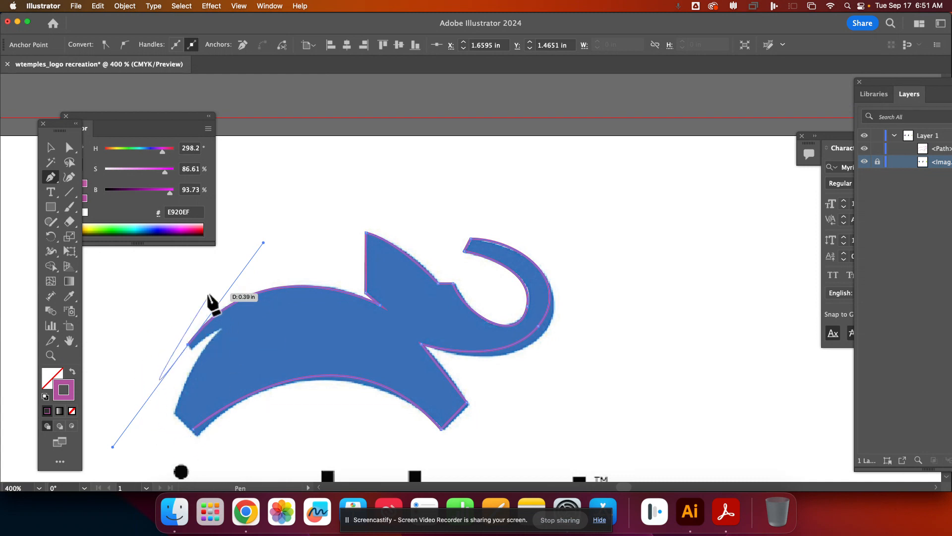
left_click(188, 344)
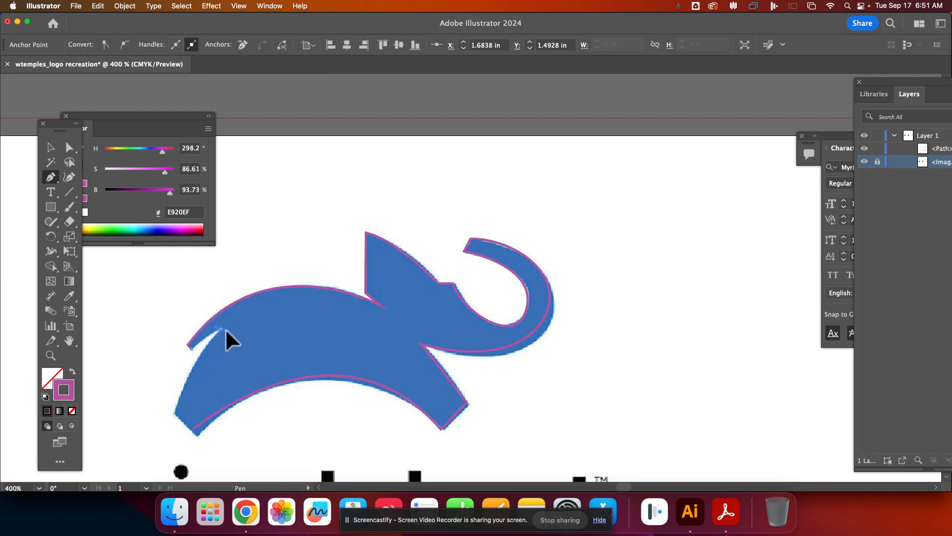
left_click(225, 330)
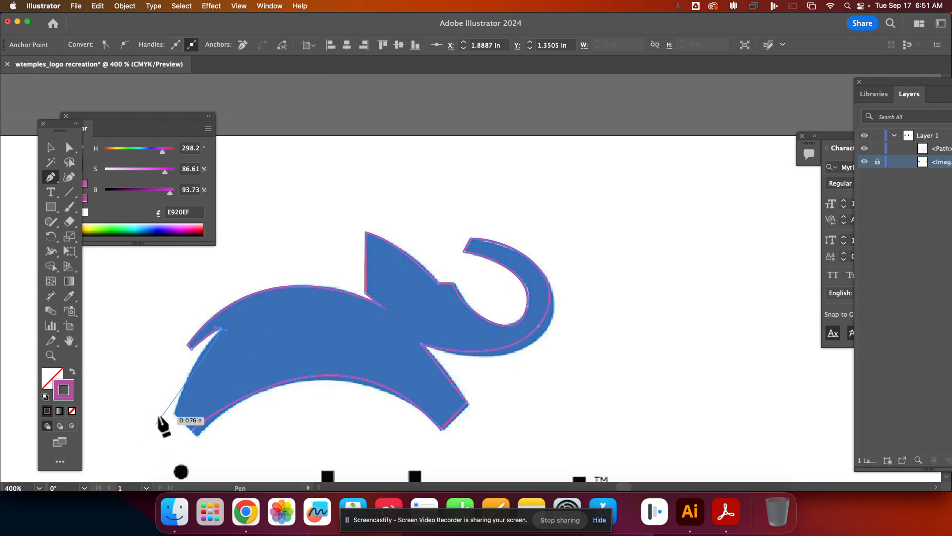
Trace the rear leg's curved outer edge and close the path along the bottom of the rear foot.
left_click_drag(173, 422, 165, 461)
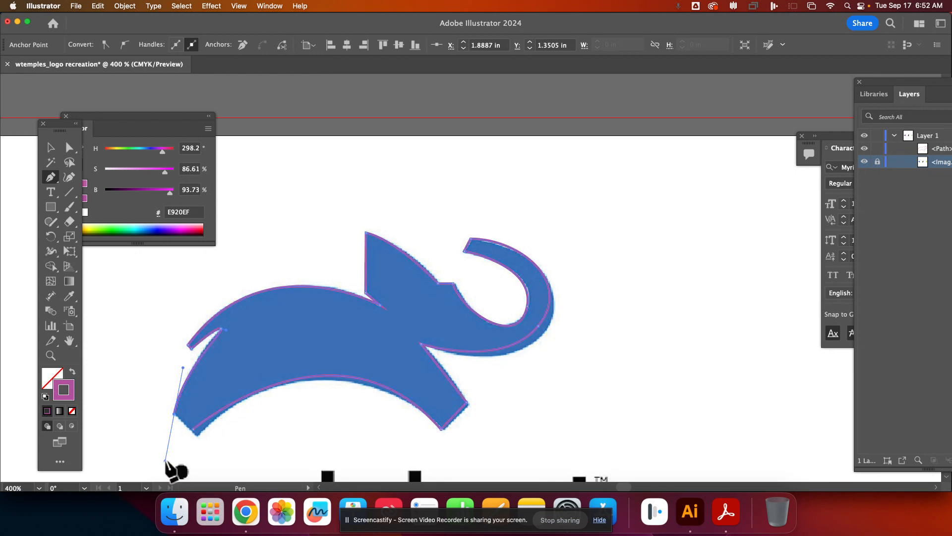
left_click(174, 413)
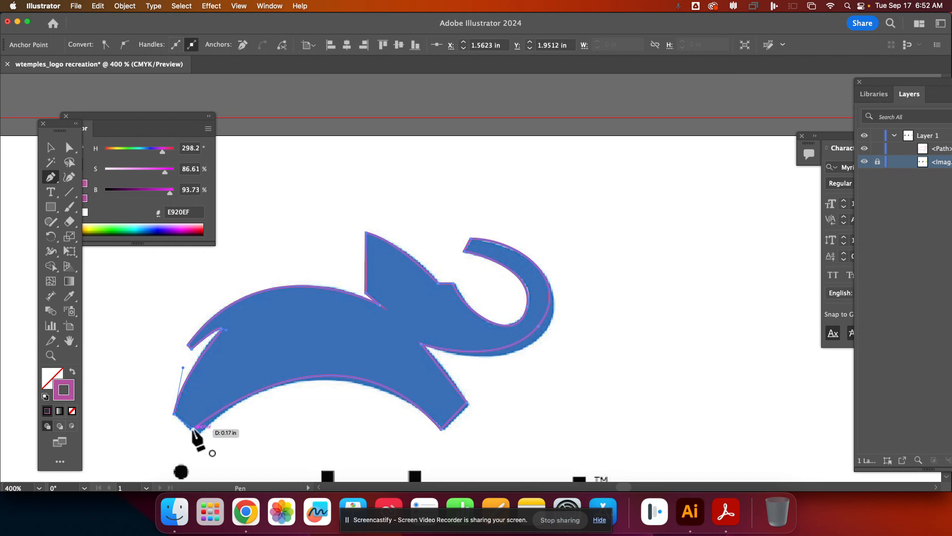
left_click(193, 429)
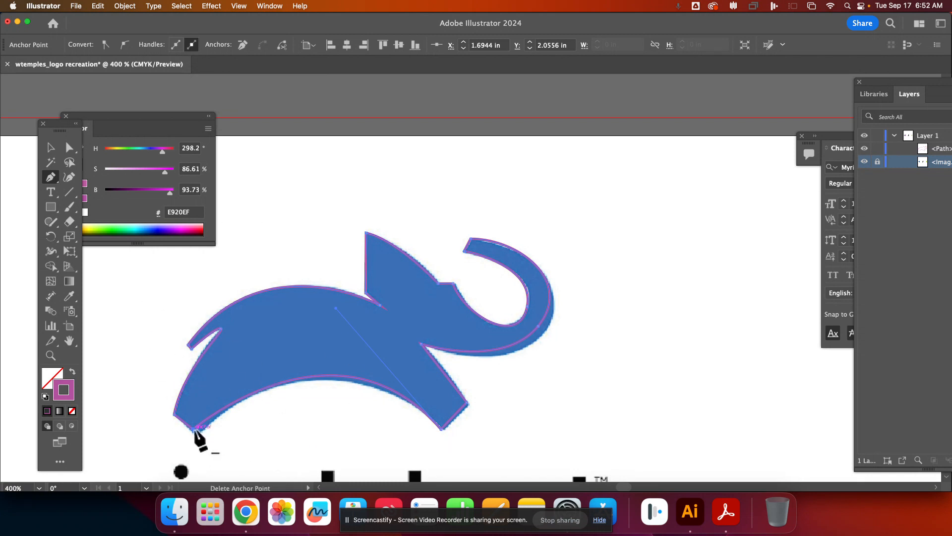
Adjust the rear foot's corner anchor, its belly-curve handle and the trunk's outer anchor with Direct Selection to match the reference.
left_click_drag(69, 149, 143, 163)
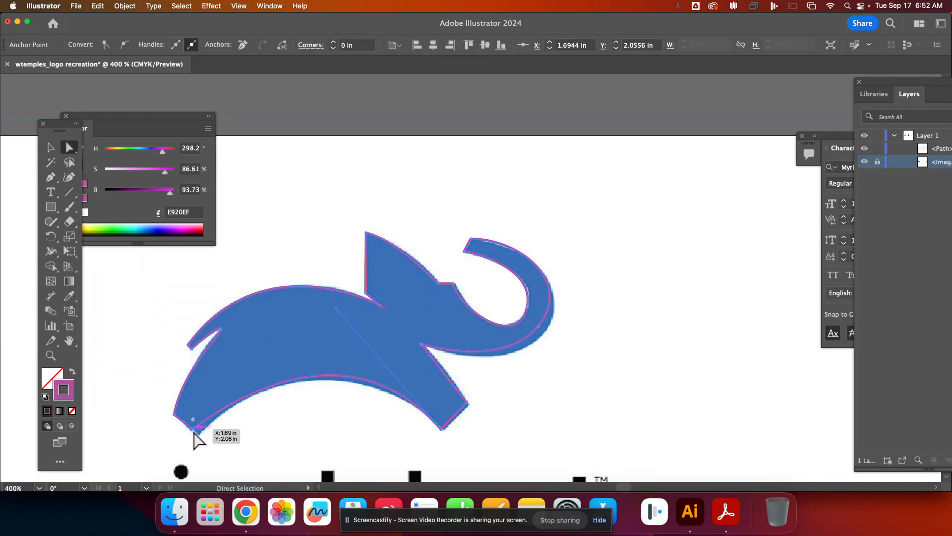
mouse_move(193, 431)
left_mouse_down()
mouse_move(202, 449)
mouse_move(198, 397)
mouse_move(189, 445)
mouse_move(198, 437)
left_mouse_up()
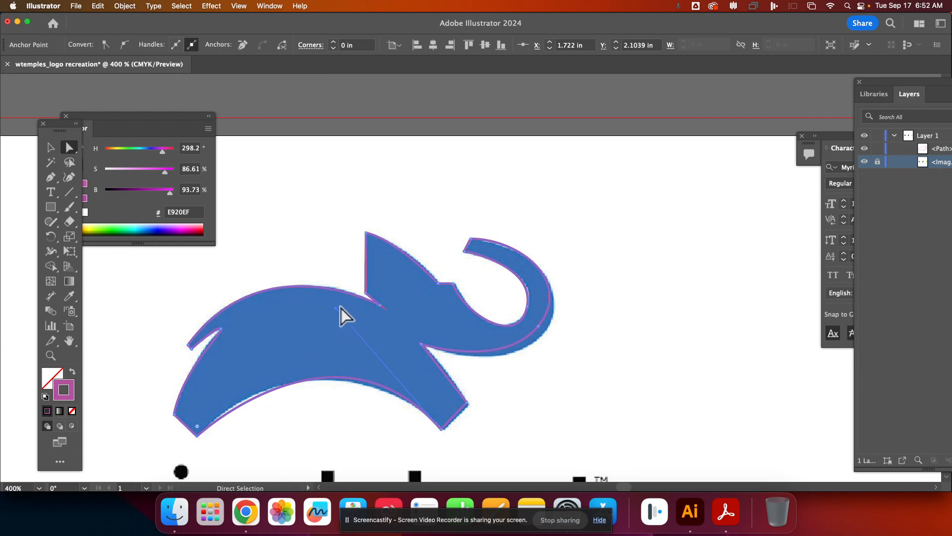
left_click_drag(338, 310, 313, 315)
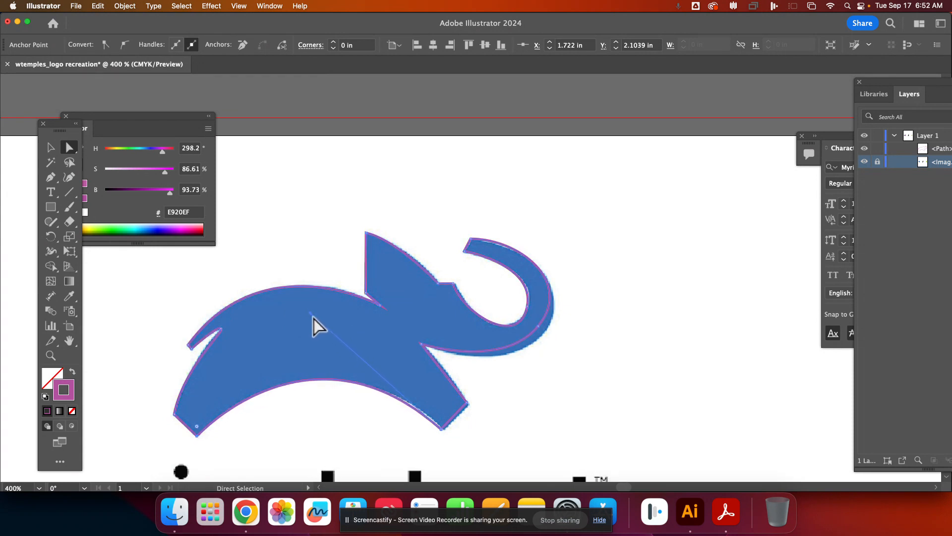
left_click(539, 327)
left_click_drag(539, 330, 544, 333)
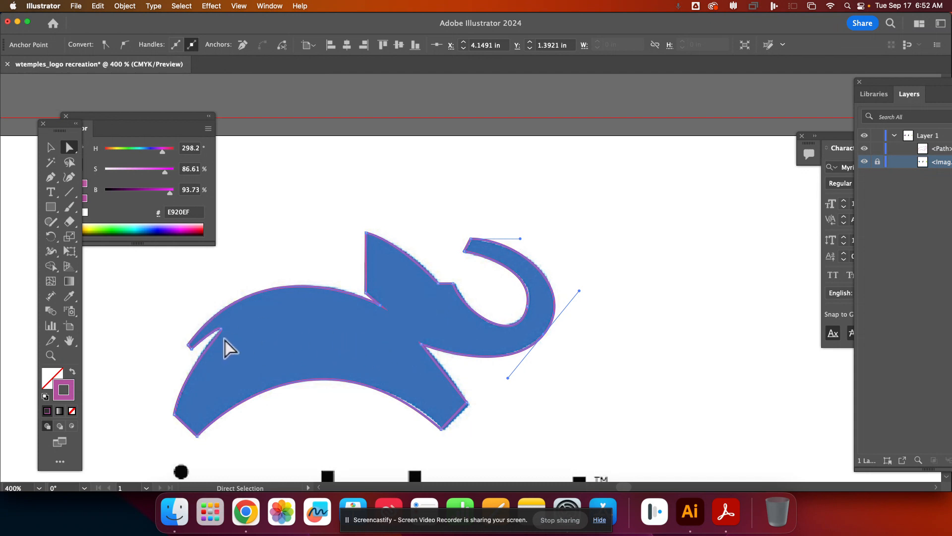
Fill the traced elephant with the reference logo's blue, 4270B7, without a stroke, using the Eyedropper.
left_click(45, 379)
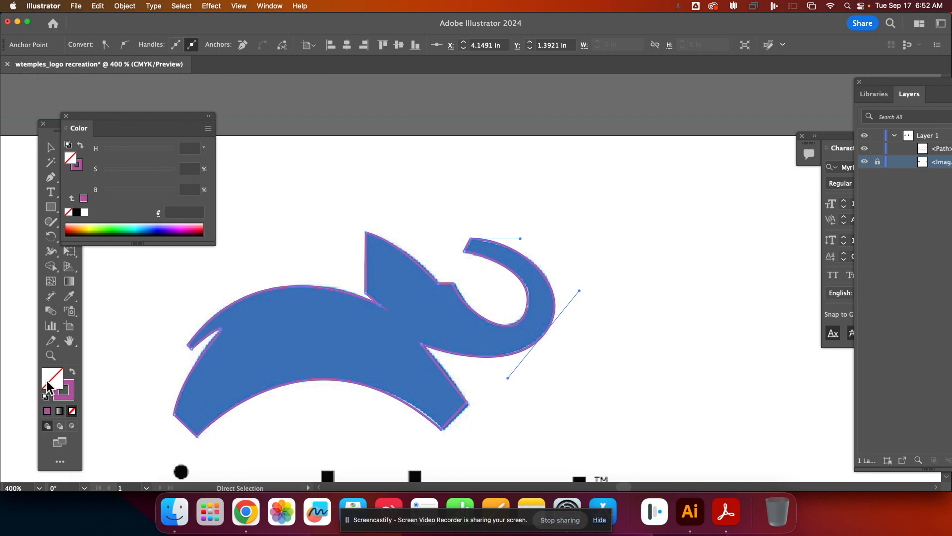
left_click(75, 296)
left_click(274, 361)
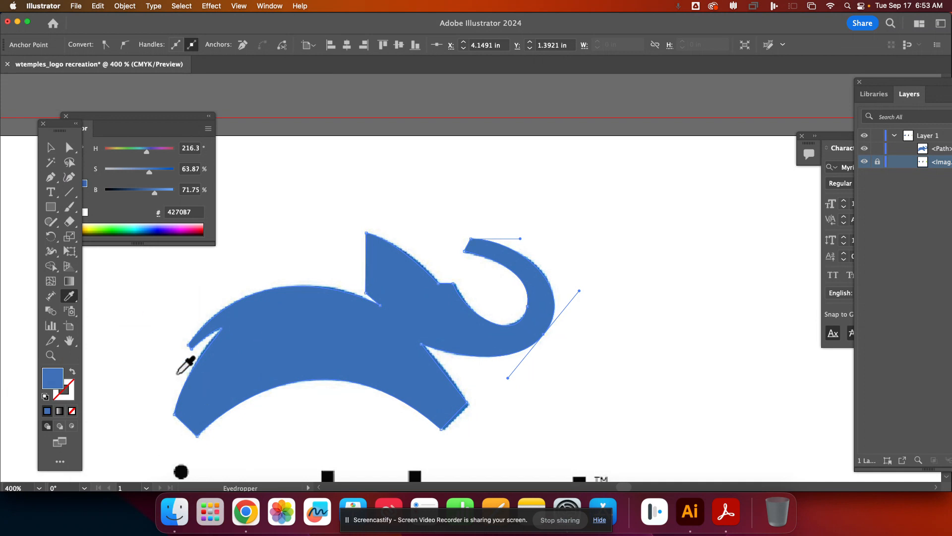
Hide the placed logos image and move the traced elephant away from its original position toward the right.
left_click(51, 149)
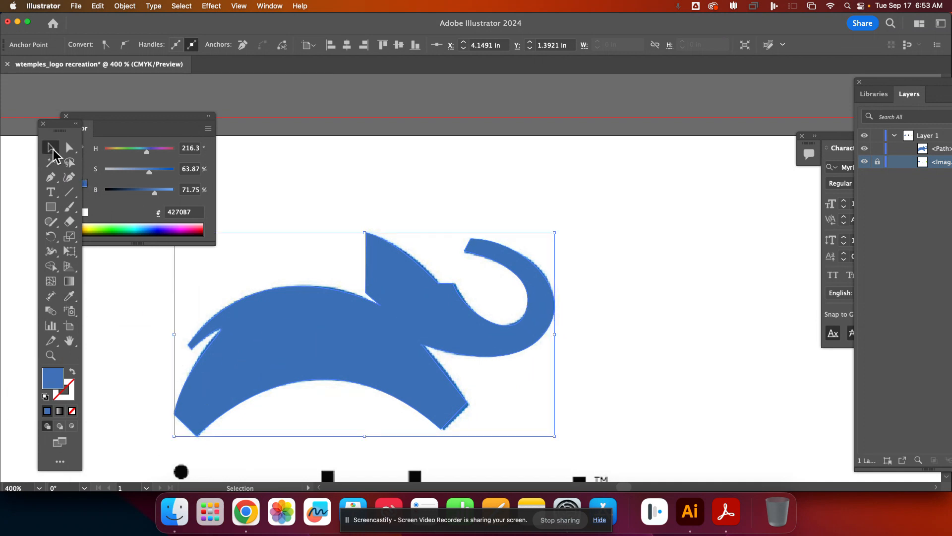
left_click(865, 162)
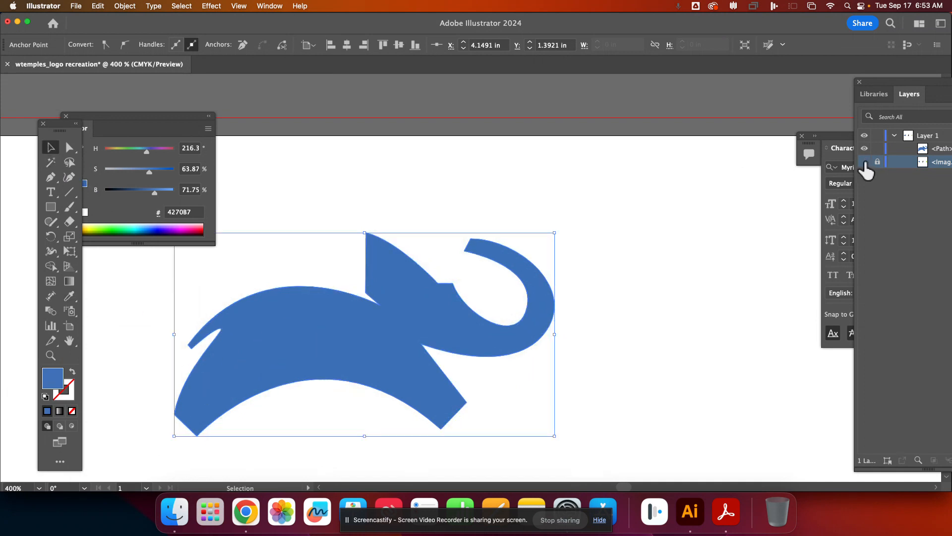
left_click(388, 341)
left_click_drag(450, 308, 796, 216)
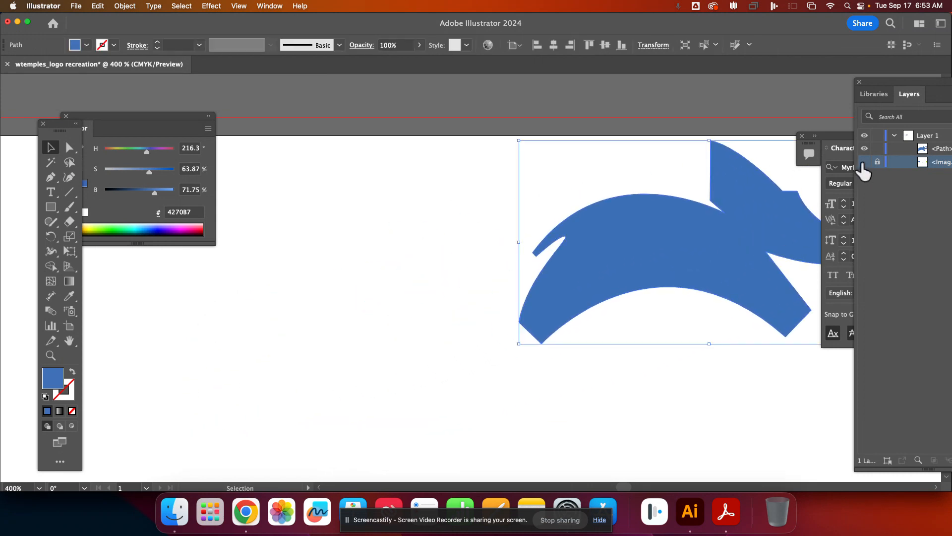
Show the placed logos image, compare the traced elephant beside the original, and move it back over the reference.
left_click(865, 163)
left_click_drag(702, 267, 707, 364)
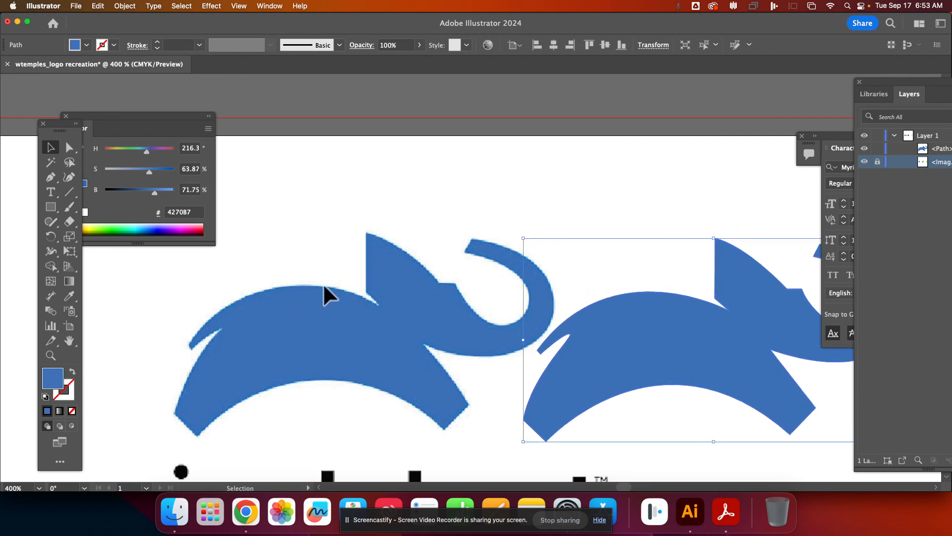
left_click(614, 197)
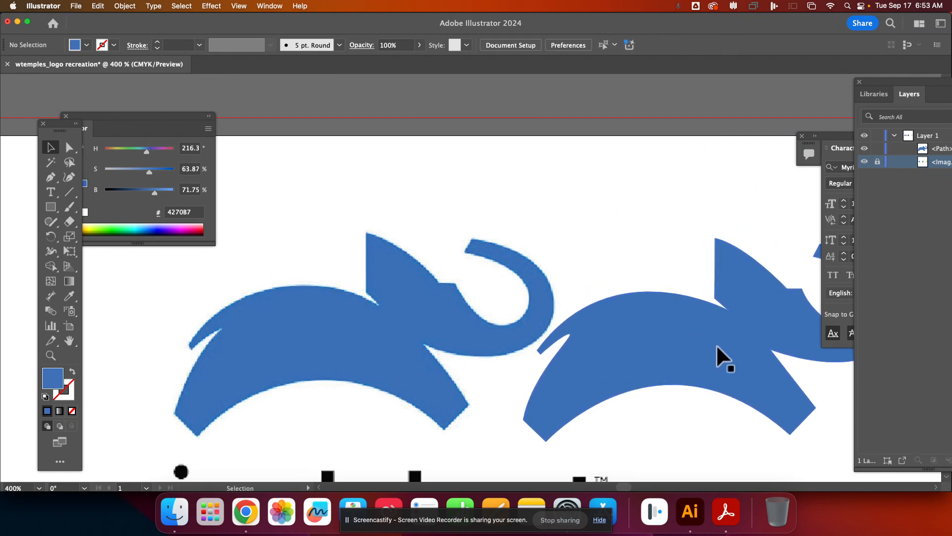
left_click_drag(727, 366, 327, 333)
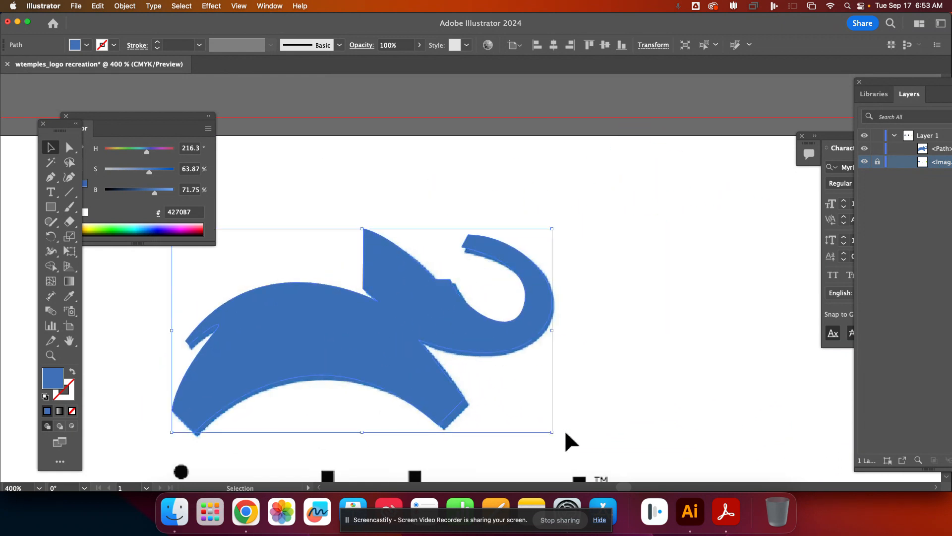
Draw a circle with the Ellipse tool from the CBS eye's centre, sized to cover its outer black circle.
left_click_drag(678, 408, 189, 251)
left_click_drag(553, 310, 375, 328)
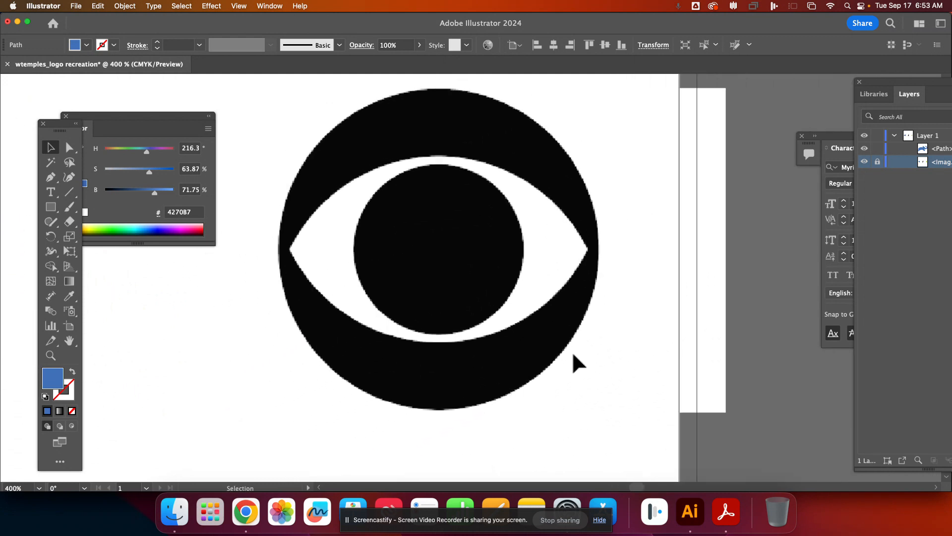
key("p")
key("super+minus")
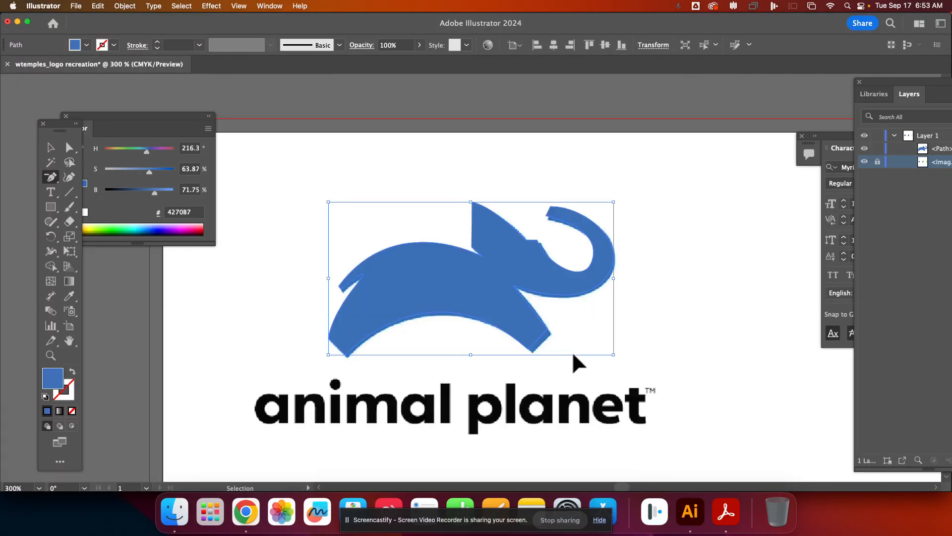
key("super+minus")
left_click_drag(772, 381, 391, 278)
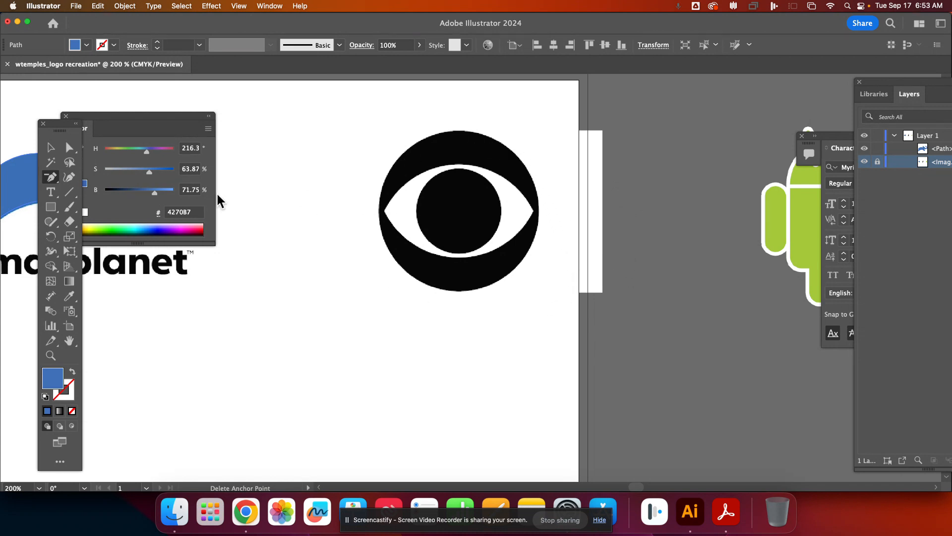
left_click(51, 209)
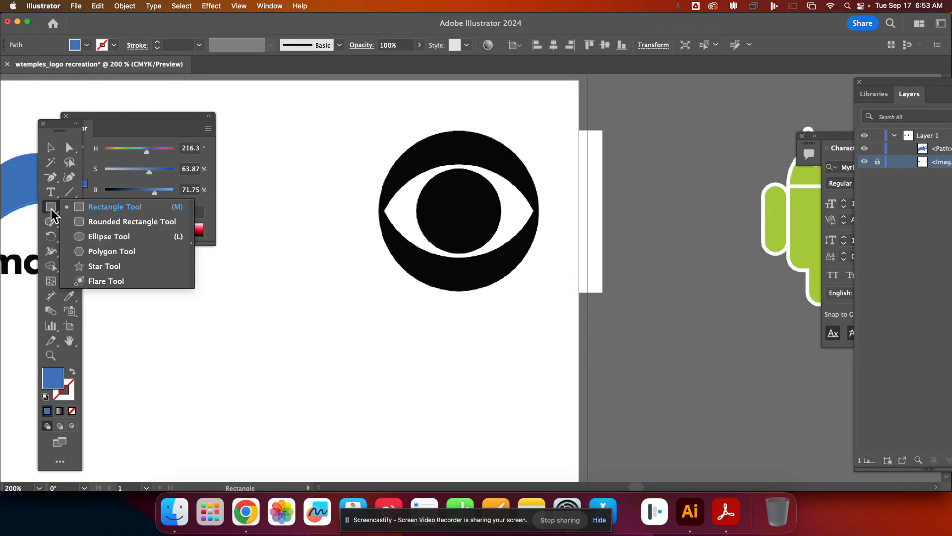
left_click(99, 237)
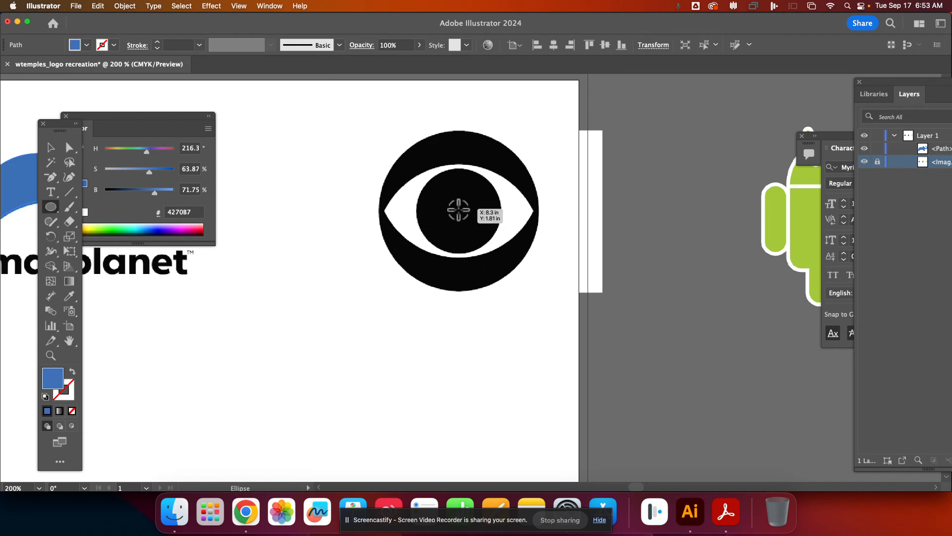
left_click_drag(459, 209, 378, 174)
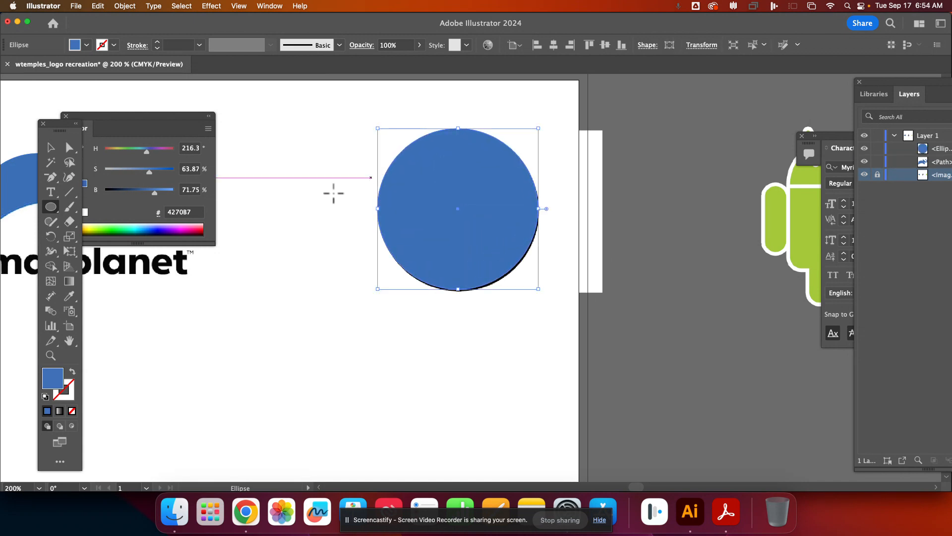
Move the drawn circle just below the reference CBS eye and fill it with green, 00D05D.
left_click(50, 147)
left_click_drag(460, 202, 456, 368)
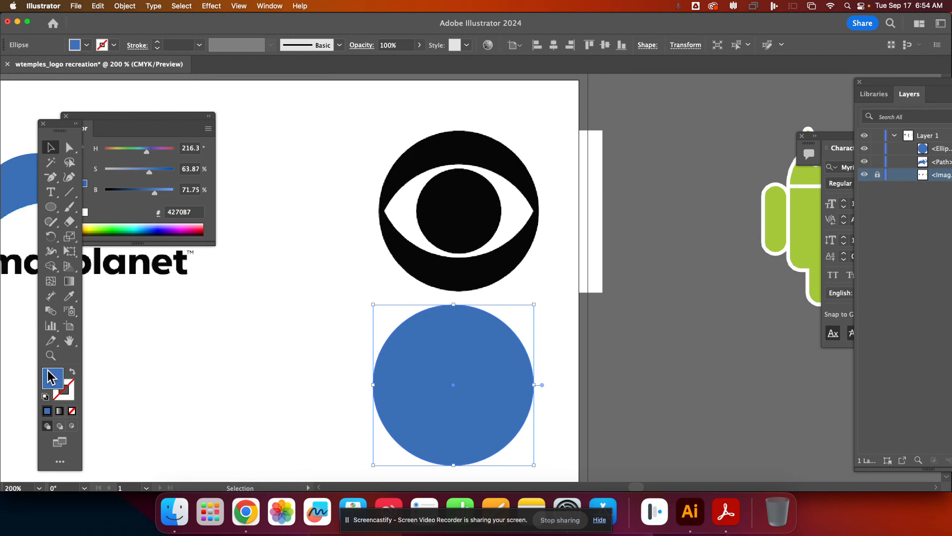
left_click(122, 230)
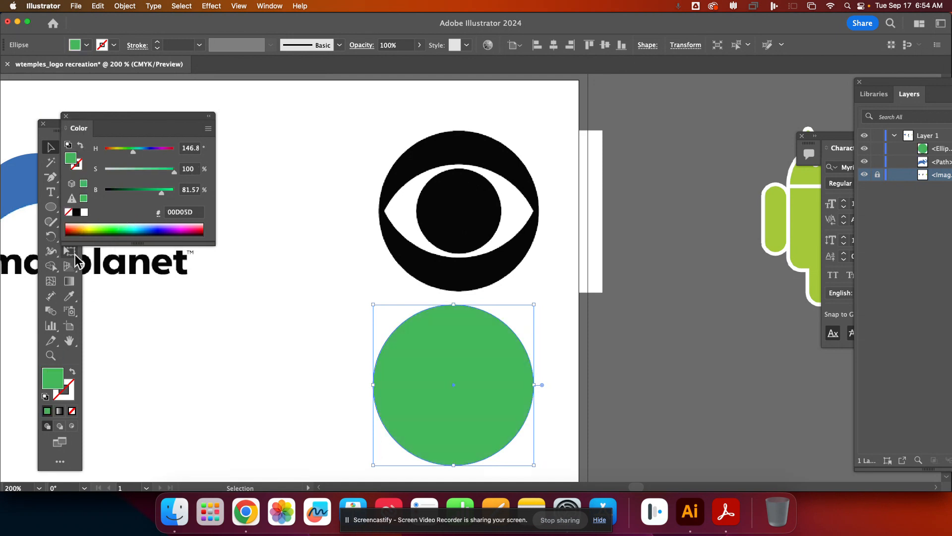
Draw a circle matching the CBS pupil with a blue 5C94FF fill and centre it on the green circle.
left_click(51, 206)
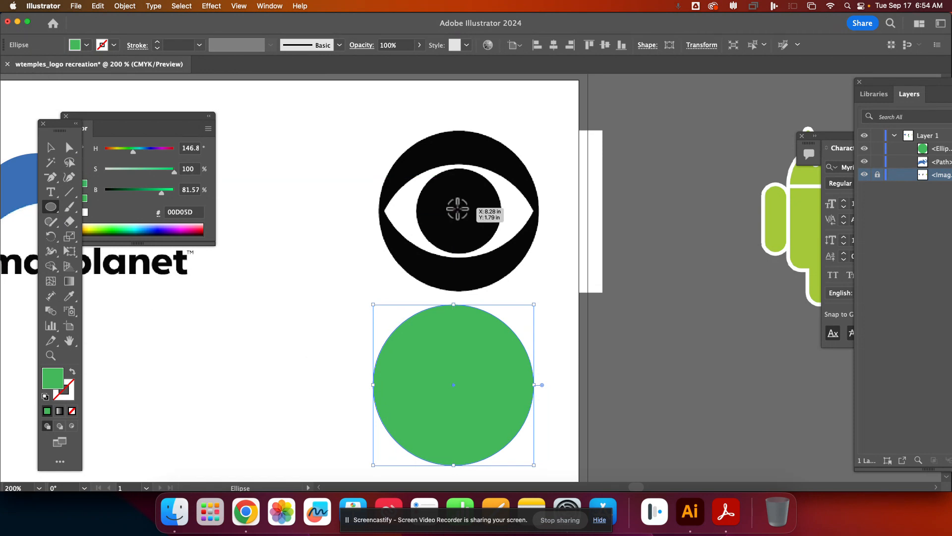
left_click_drag(458, 208, 414, 165)
key("v")
left_click_drag(451, 218, 454, 220)
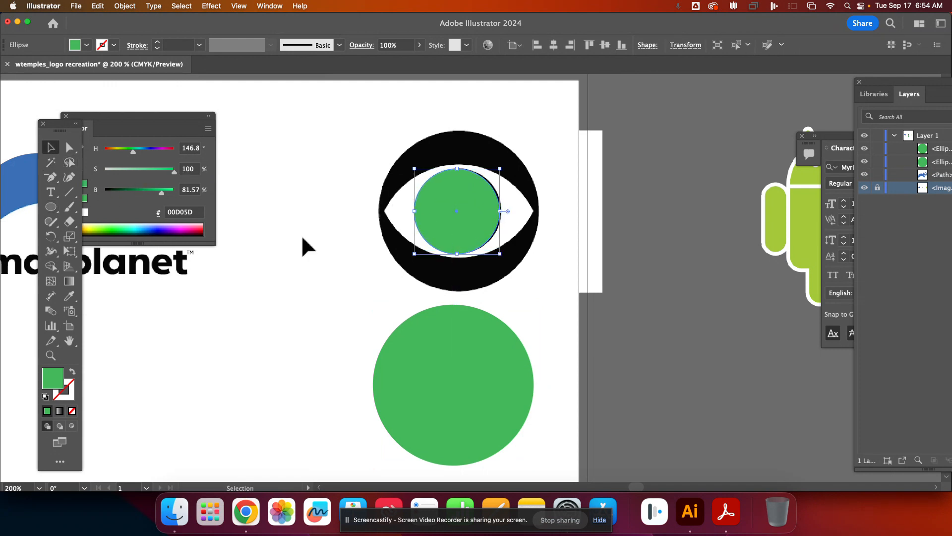
left_click(147, 224)
left_click_drag(465, 213, 463, 379)
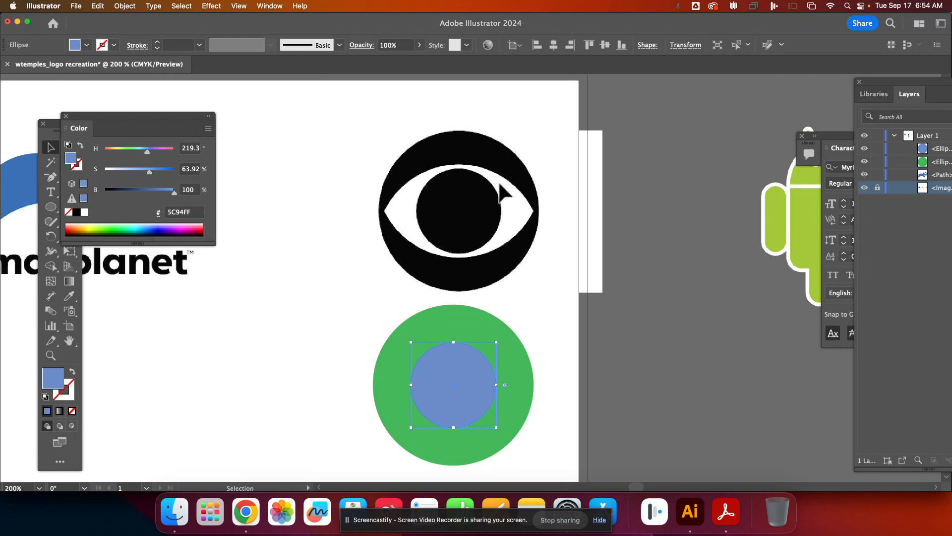
Draw a wide ellipse covering the white eye shape of the CBS logo and delete the stray tiny ellipse.
left_click(52, 208)
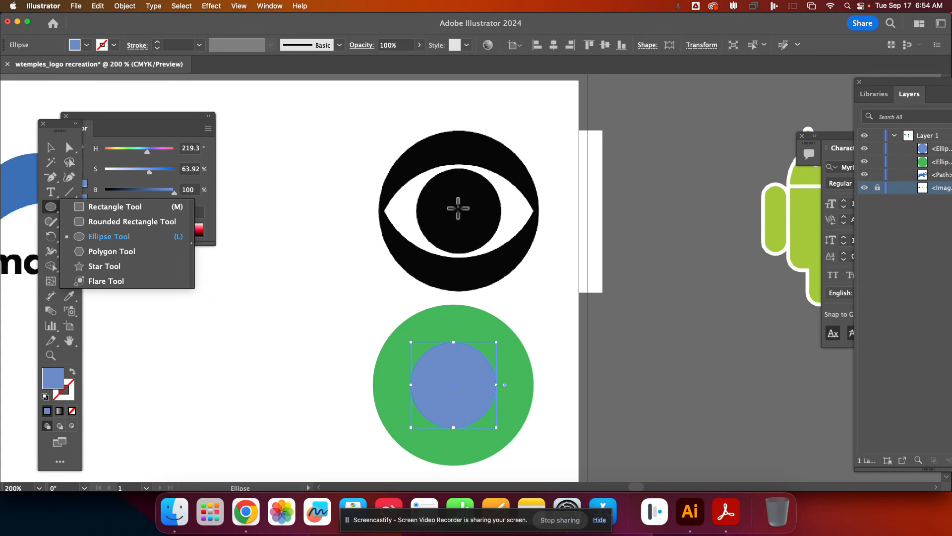
left_click_drag(458, 207, 382, 162)
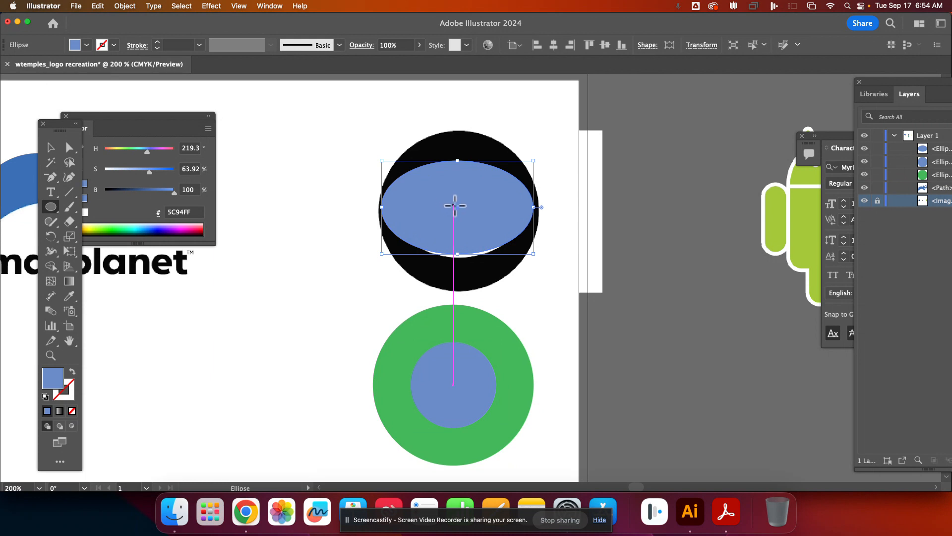
left_click_drag(456, 204, 439, 201)
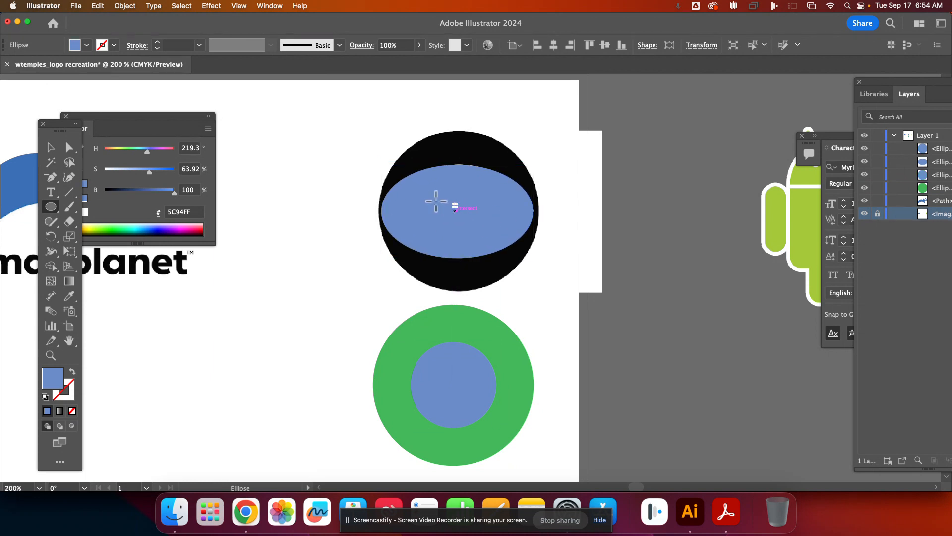
key("BackSpace")
left_click(51, 148)
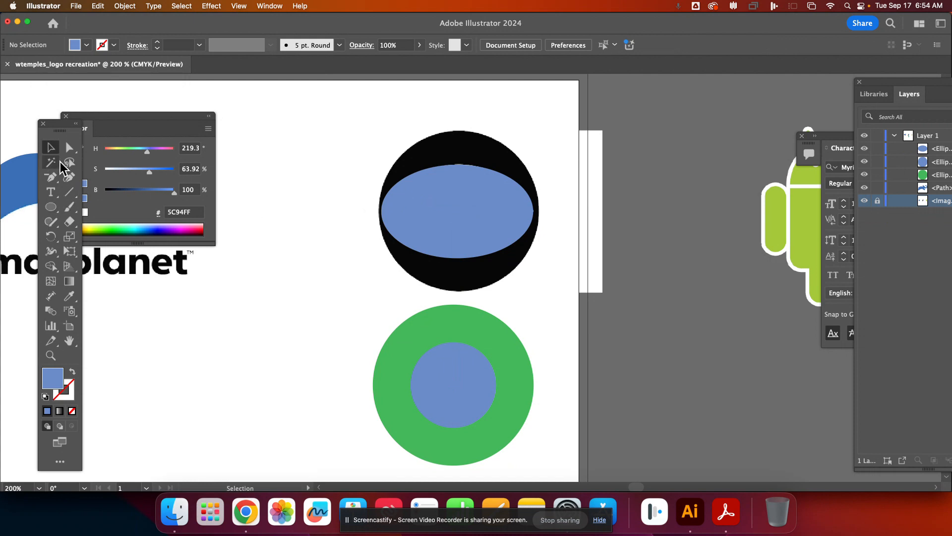
Move the wide blue ellipse off the CBS logo into the empty area below the Animal Planet wordmark.
left_click(457, 204)
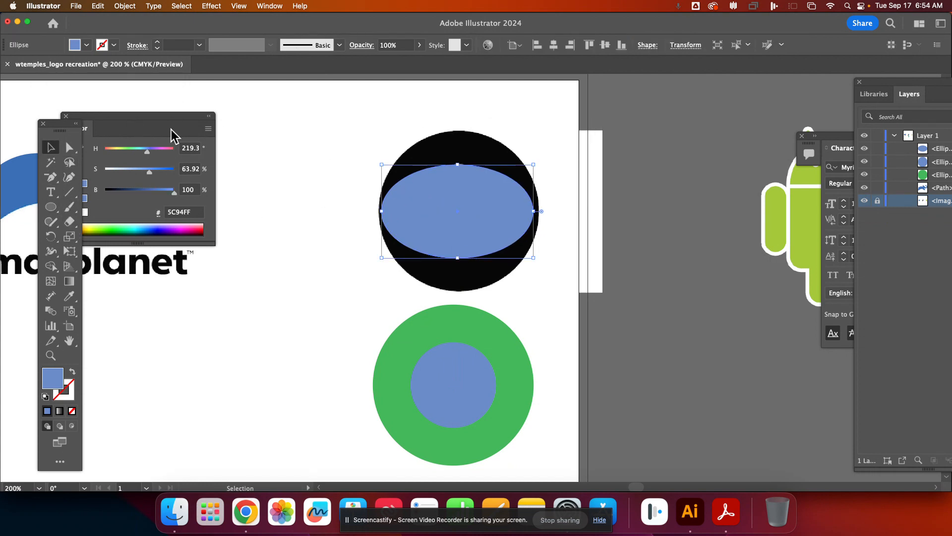
left_click(68, 148)
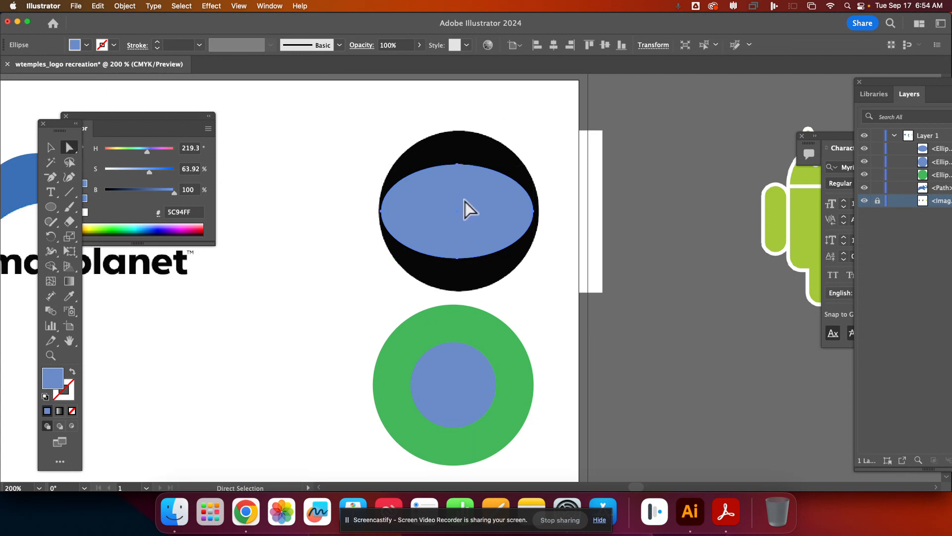
left_click_drag(460, 210, 252, 328)
left_click(52, 178)
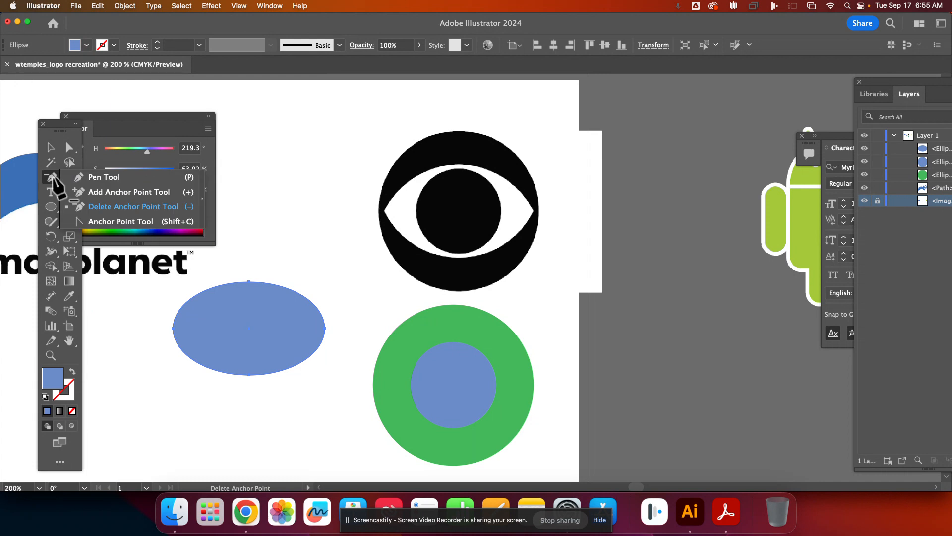
left_click(102, 178)
left_click(50, 148)
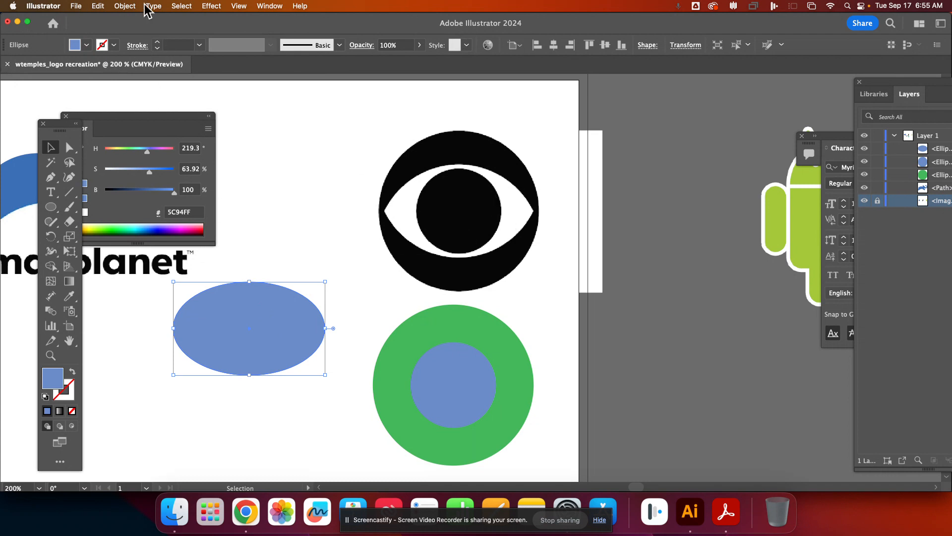
left_click(101, 13)
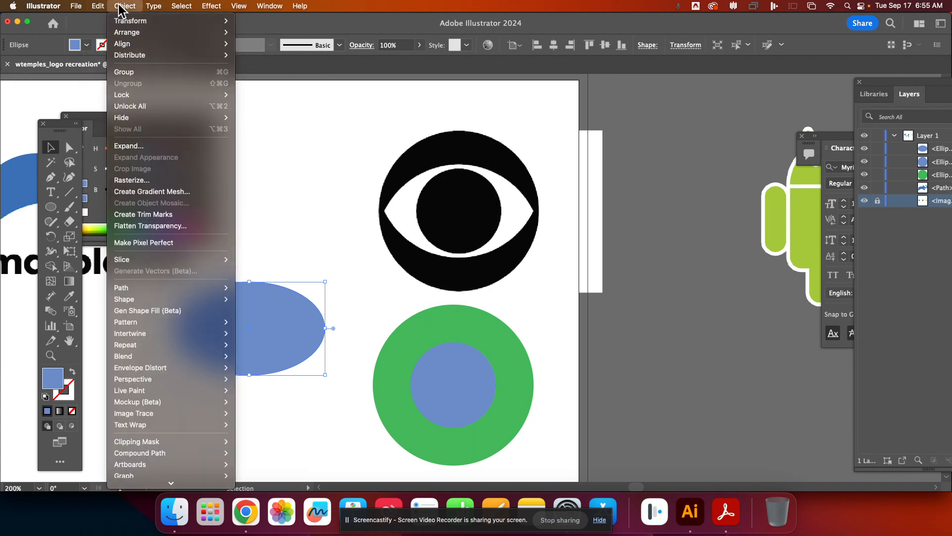
mouse_move(89, 13)
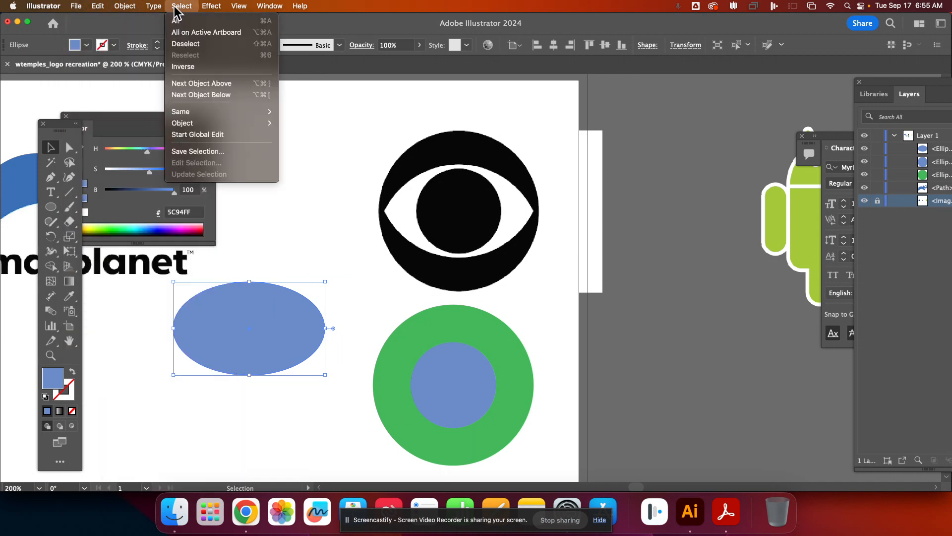
mouse_move(124, 10)
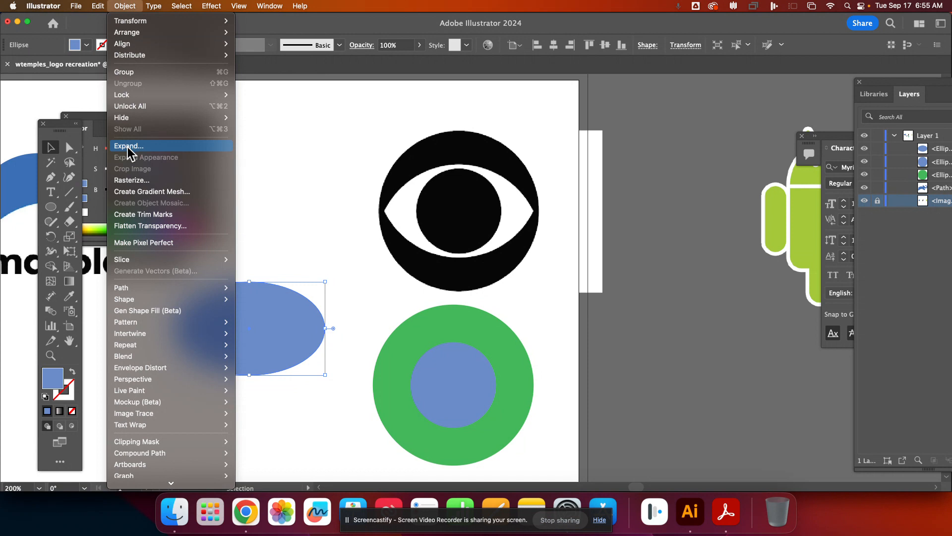
key("Escape")
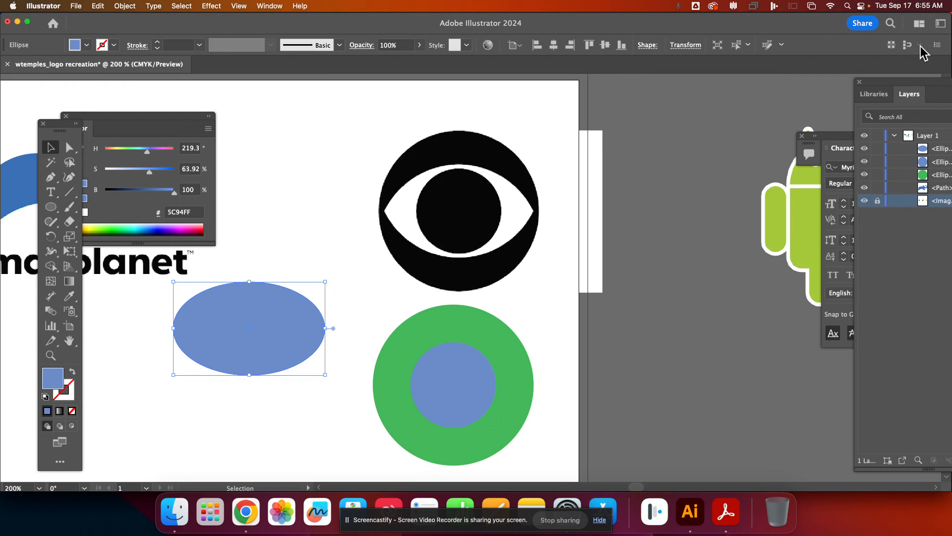
left_click(784, 48)
left_click(783, 49)
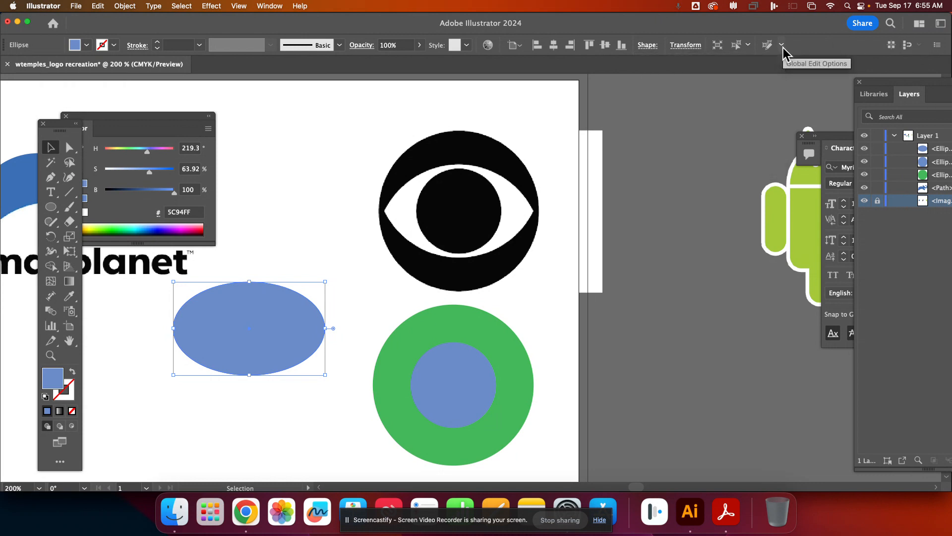
left_click(653, 46)
left_click(331, 124)
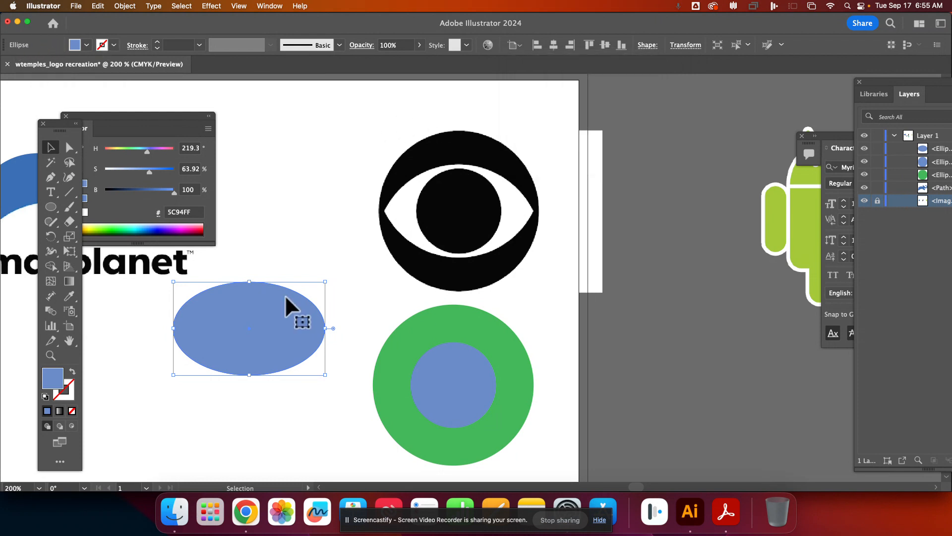
left_click(68, 148)
left_click(50, 148)
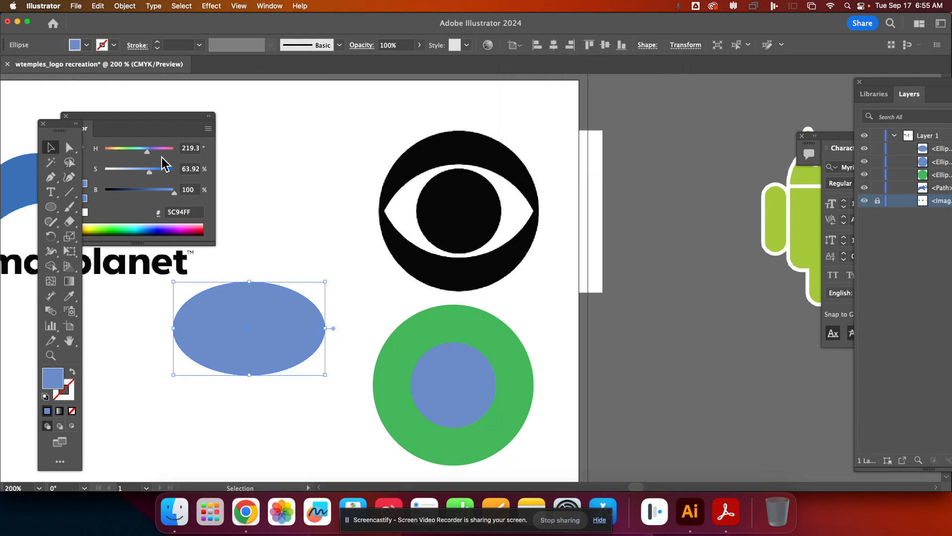
left_click(294, 162)
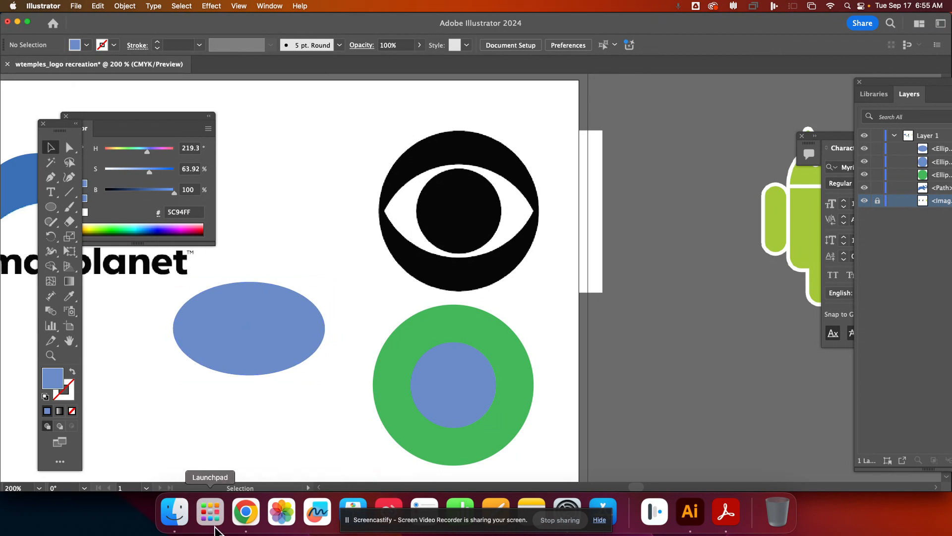
Switch to Chrome to view the logos 1.png reference image, and return to Illustrator.
left_click(246, 511)
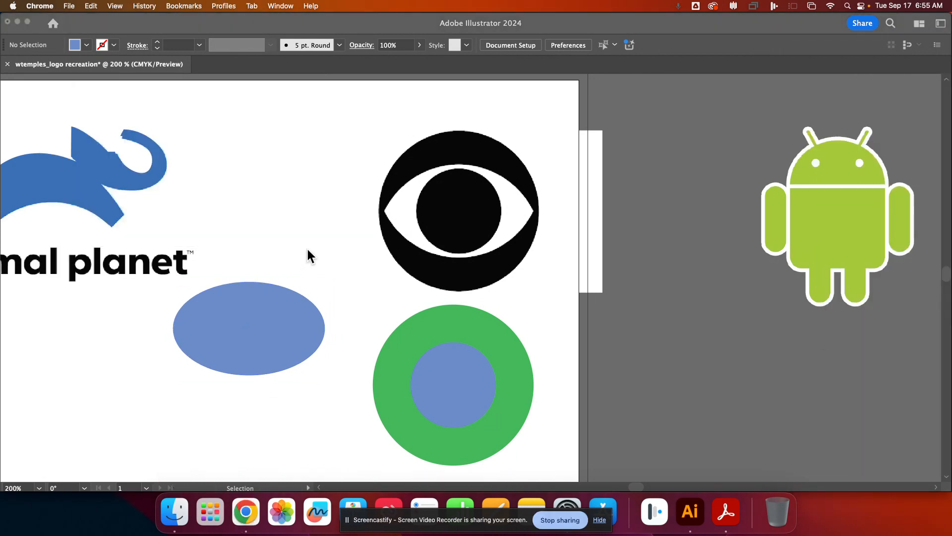
left_click(237, 512)
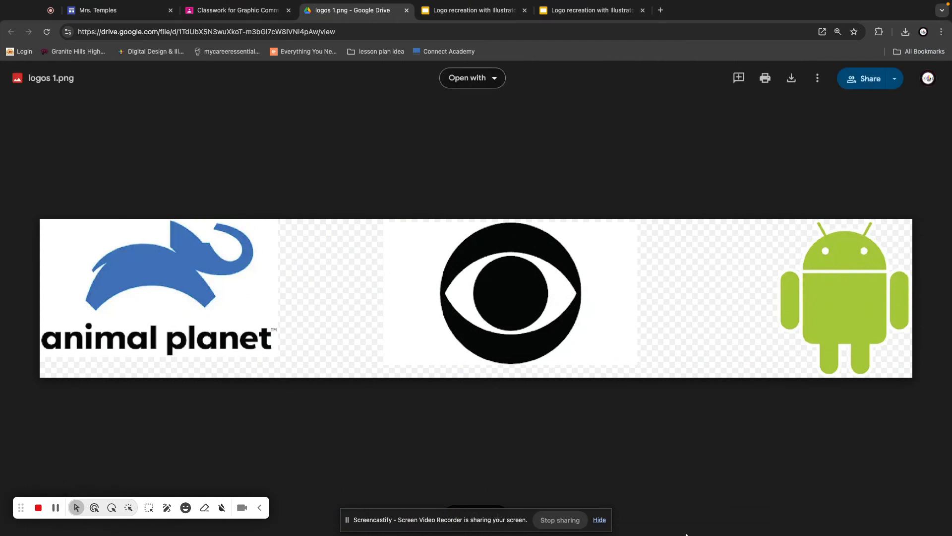
left_click(689, 514)
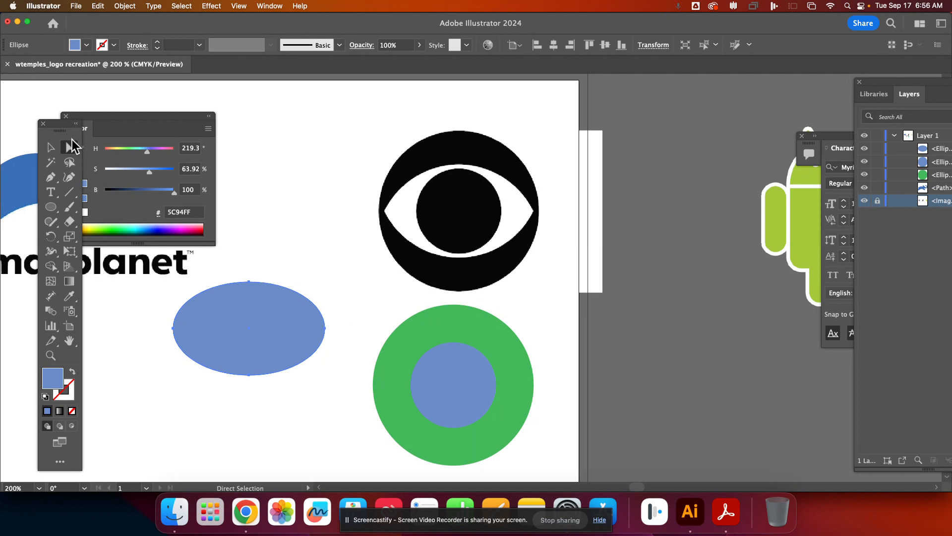
Convert the wide ellipse's right and left end anchor points to corners to form a pointed eye shape.
left_click(325, 329)
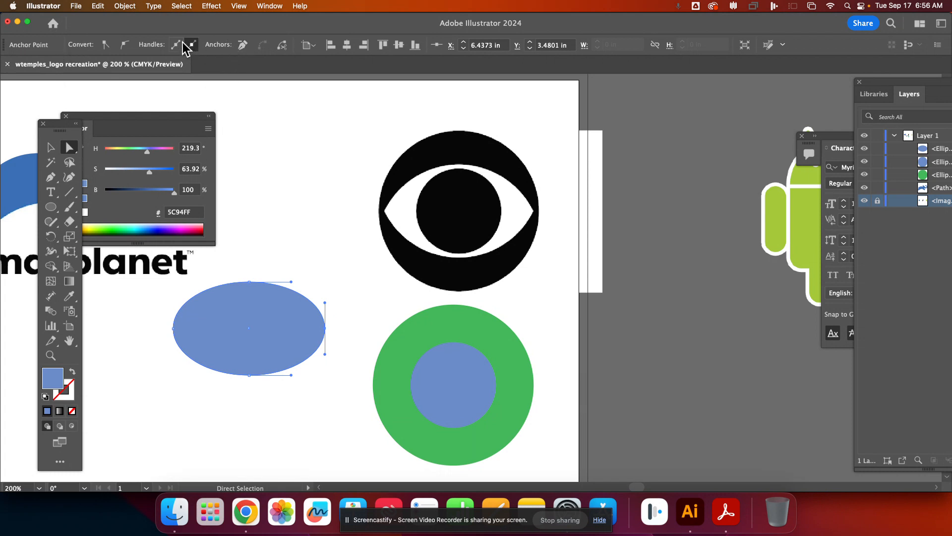
left_click(107, 44)
left_click(174, 329)
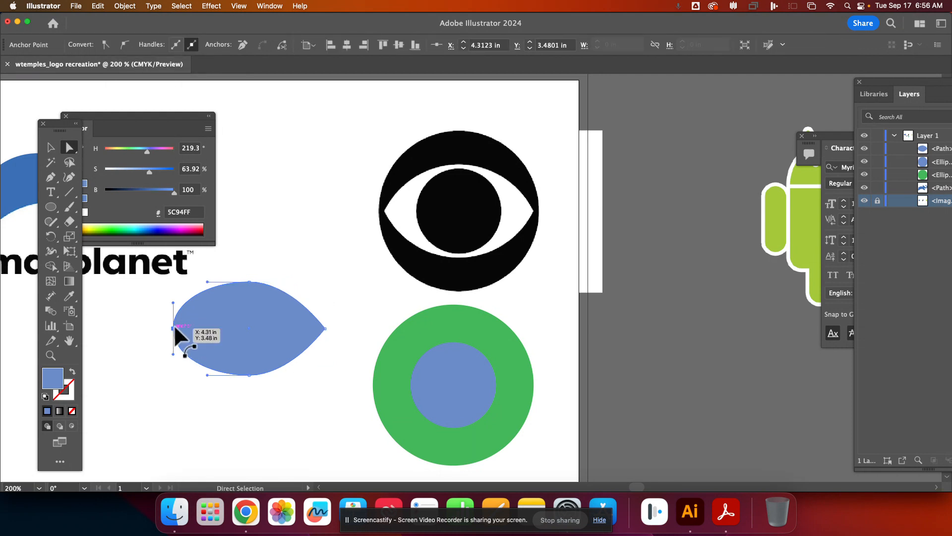
left_click(109, 47)
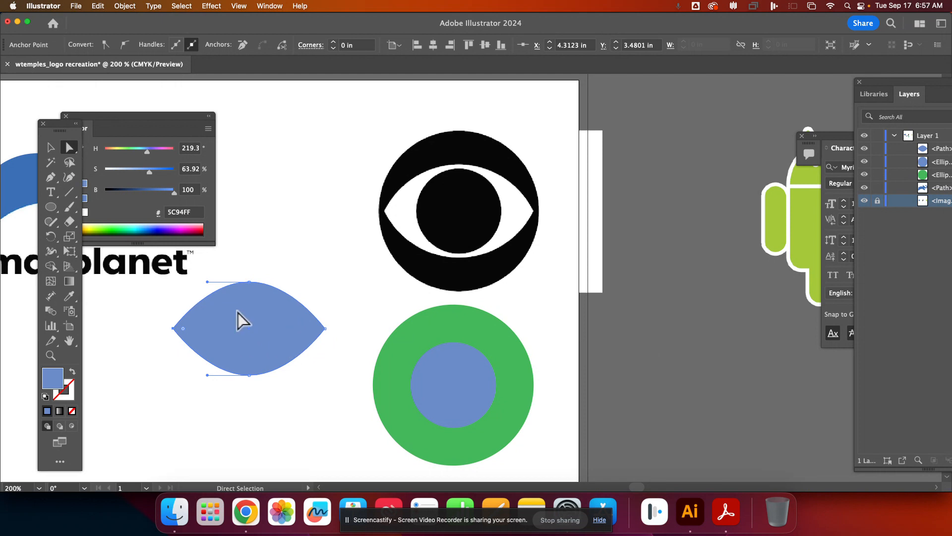
Place the pointed eye shape over the CBS logo's white eye and stretch its height slightly at both edges to match.
left_click(50, 147)
left_click_drag(248, 330, 458, 210)
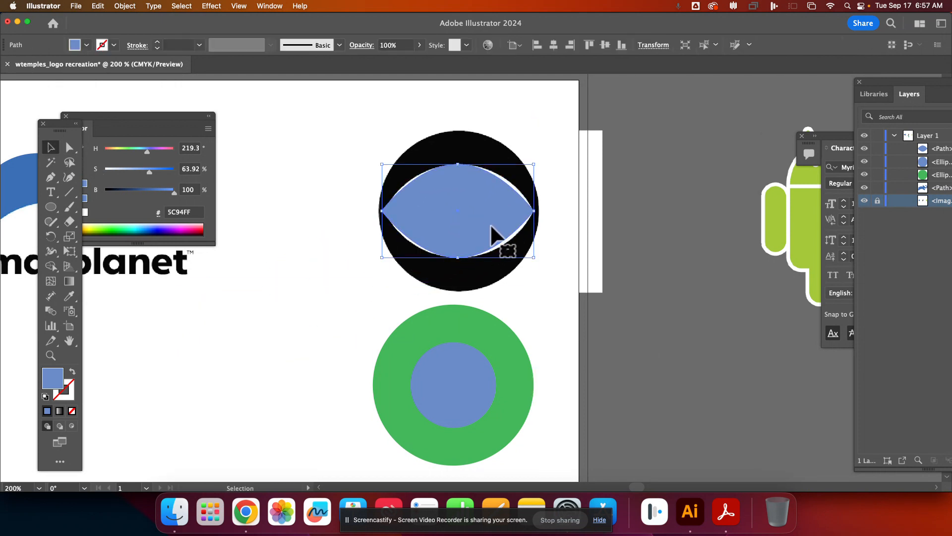
left_click_drag(458, 257, 459, 263)
left_click_drag(459, 164, 461, 161)
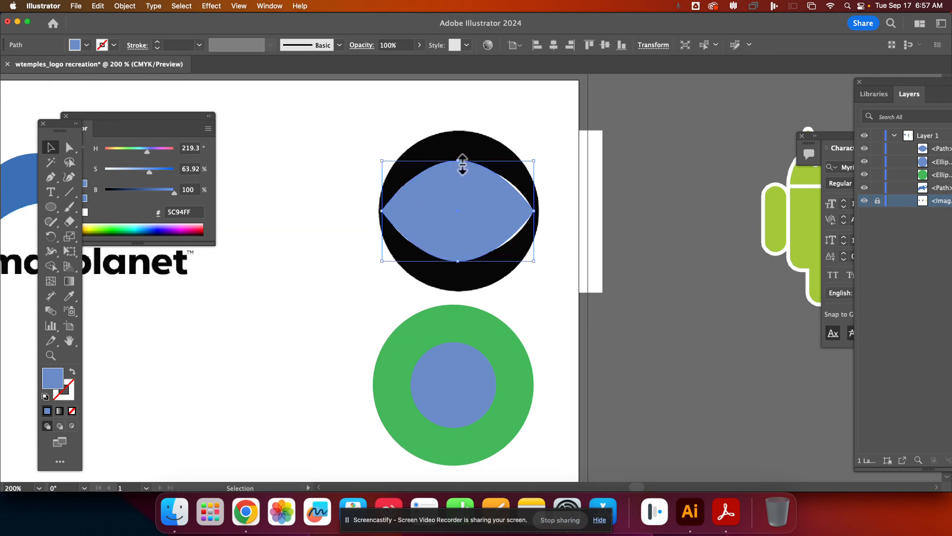
Recolor the pointed eye shape pink (DF57A0), move the blue circle aside and center the eye on the green circle.
left_click_drag(459, 208, 318, 237)
left_click(189, 226)
key("super+z")
left_click_drag(224, 327, 445, 371)
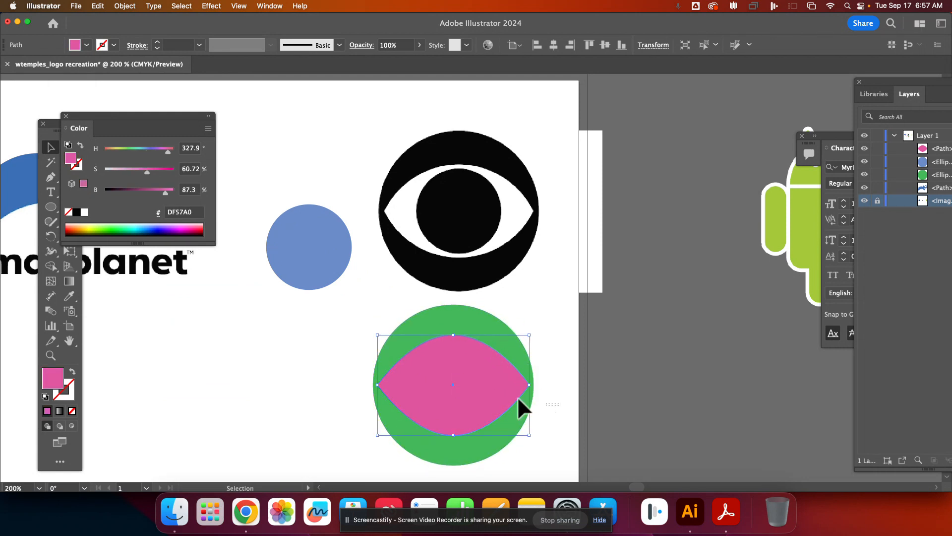
Subtract the pink eye shape from the green circle with the Shape Builder to leave an eye-shaped opening.
left_click_drag(382, 329, 383, 332)
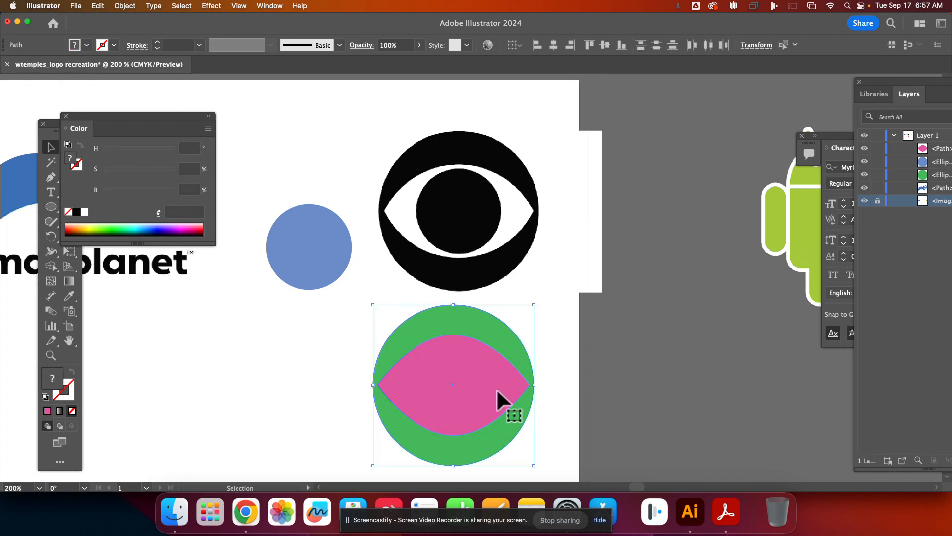
left_click(66, 116)
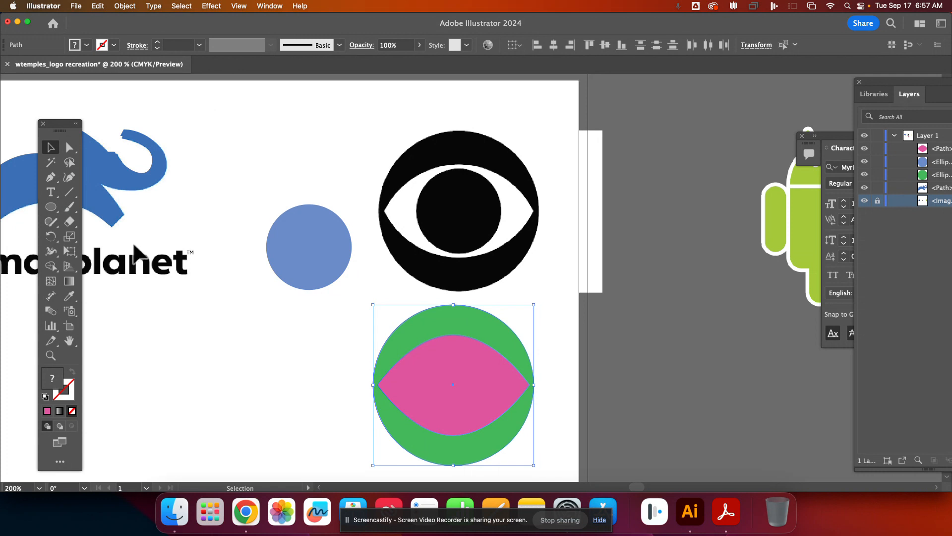
left_click(54, 266)
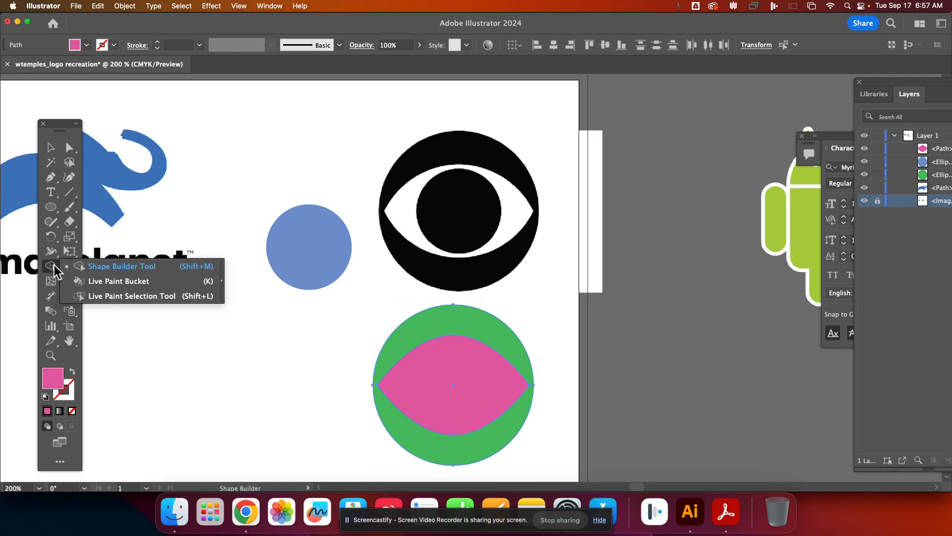
left_click(69, 268)
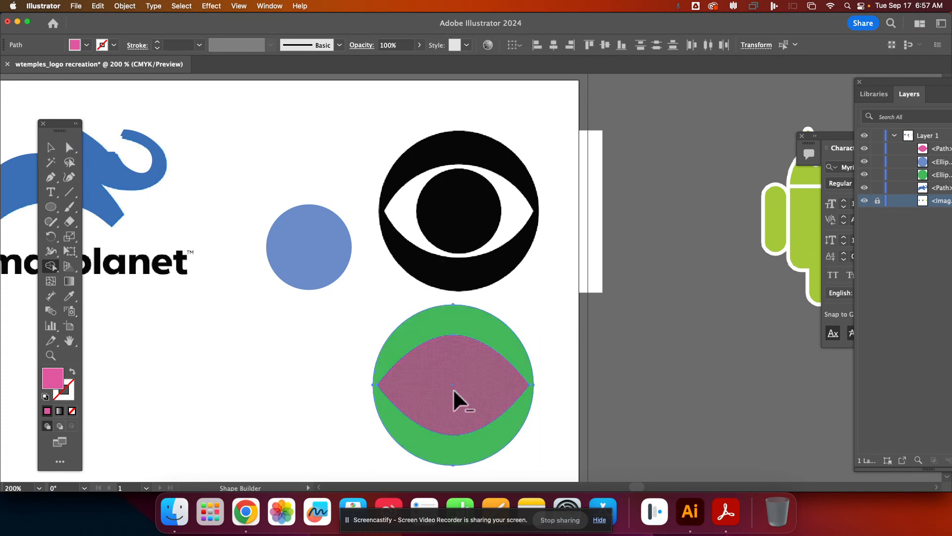
left_click(490, 379, "alt")
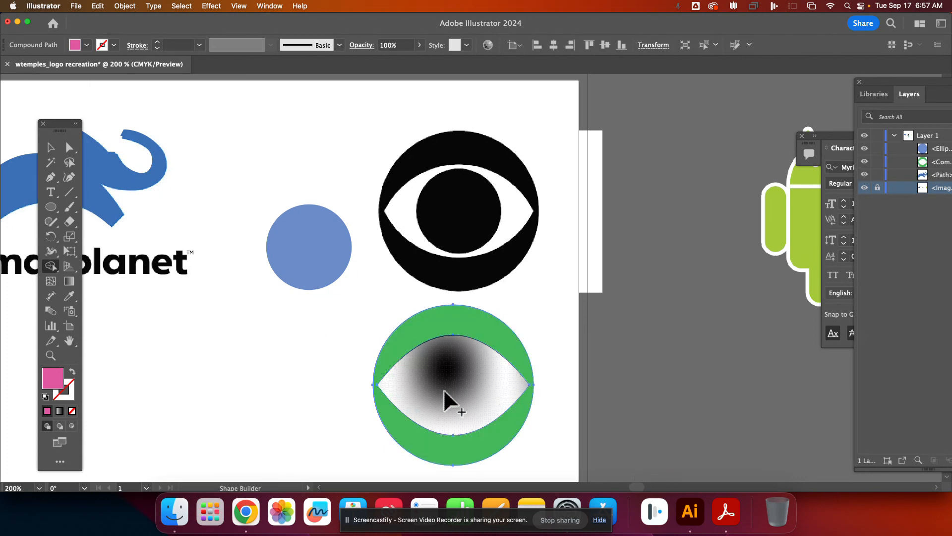
Move the blue circle into the center of the green shape's eye opening.
left_click(51, 148)
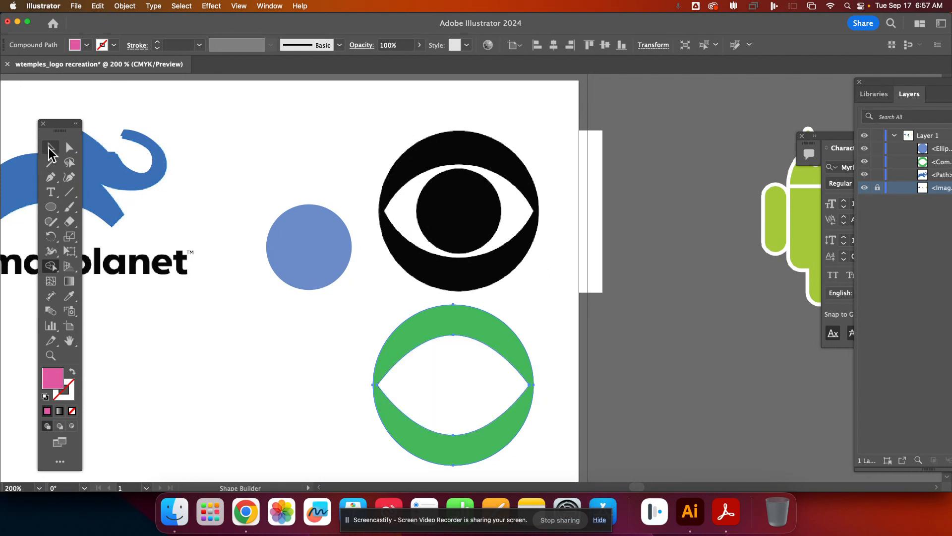
left_click_drag(292, 228, 435, 369)
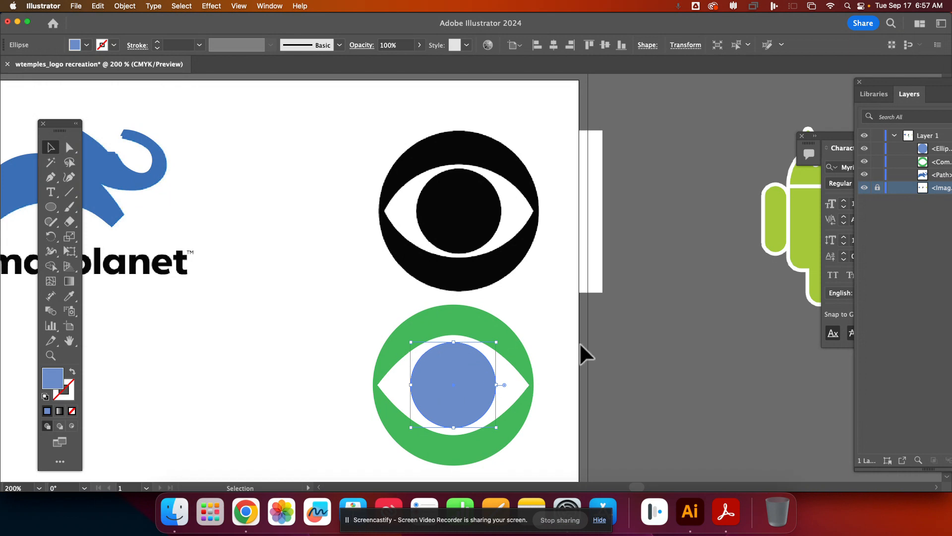
left_click(576, 357)
Fill the green eye ring and the blue pupil with the black sampled from the original CBS logo.
left_click_drag(516, 443, 353, 310)
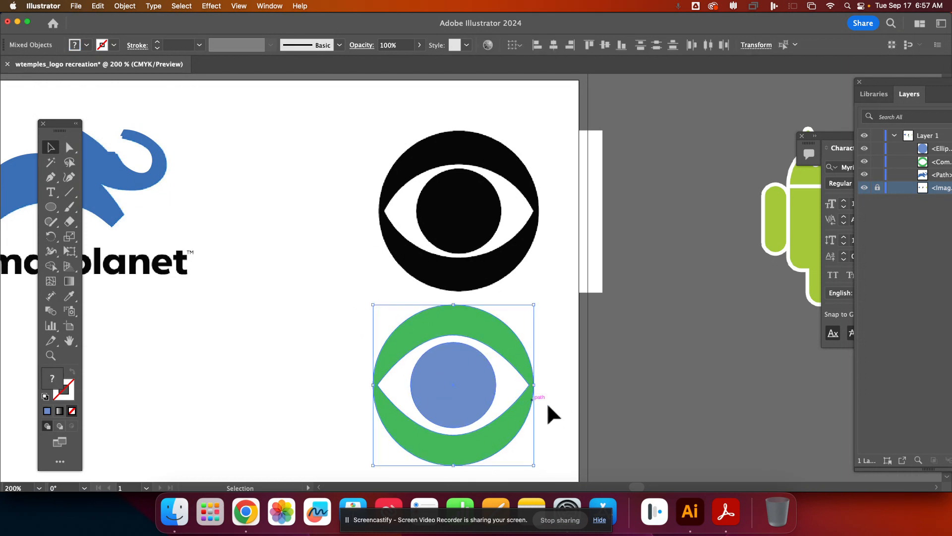
left_click(569, 443)
left_click_drag(484, 407, 354, 305)
left_click(70, 298)
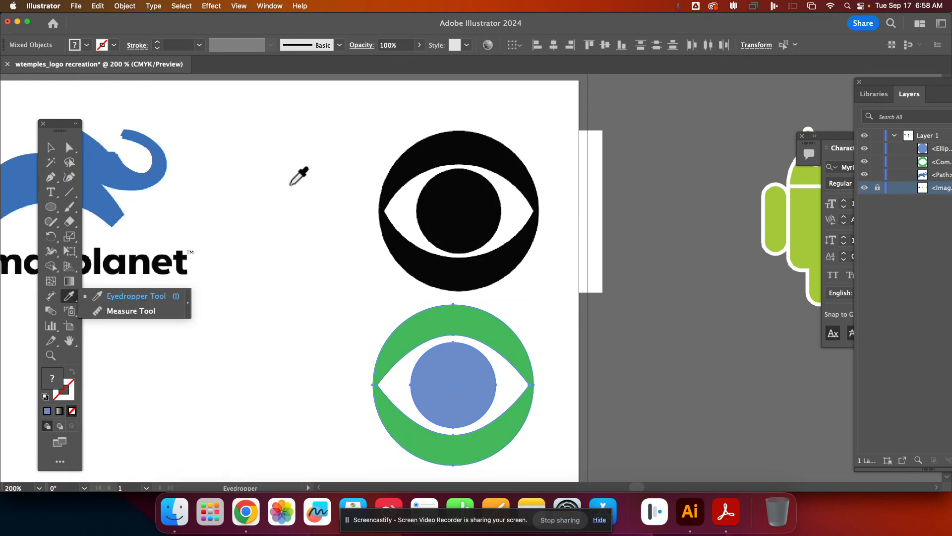
left_click(396, 168)
left_click(50, 147)
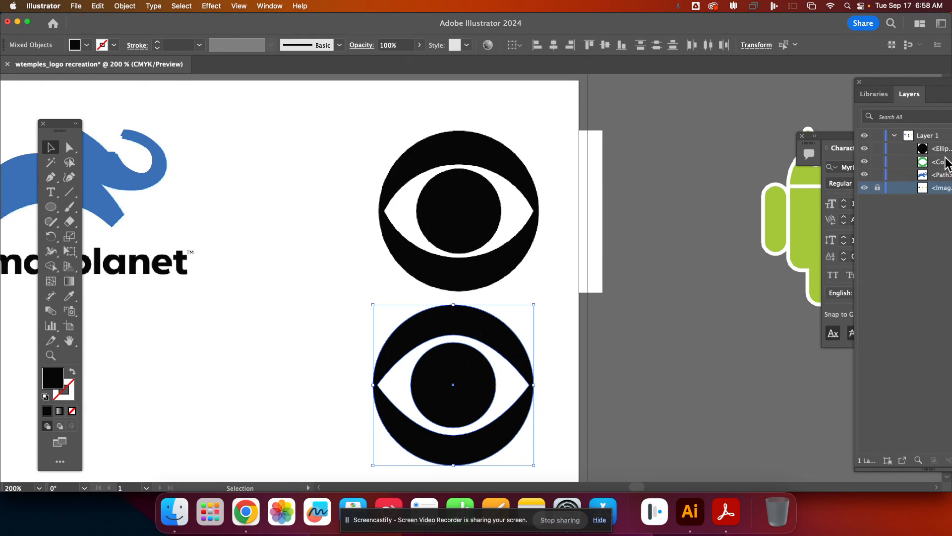
Unlock the reference image and move it so the Android logo sits on the artboard beside the recreated CBS eye.
left_click_drag(778, 283, 797, 148)
left_click(792, 121)
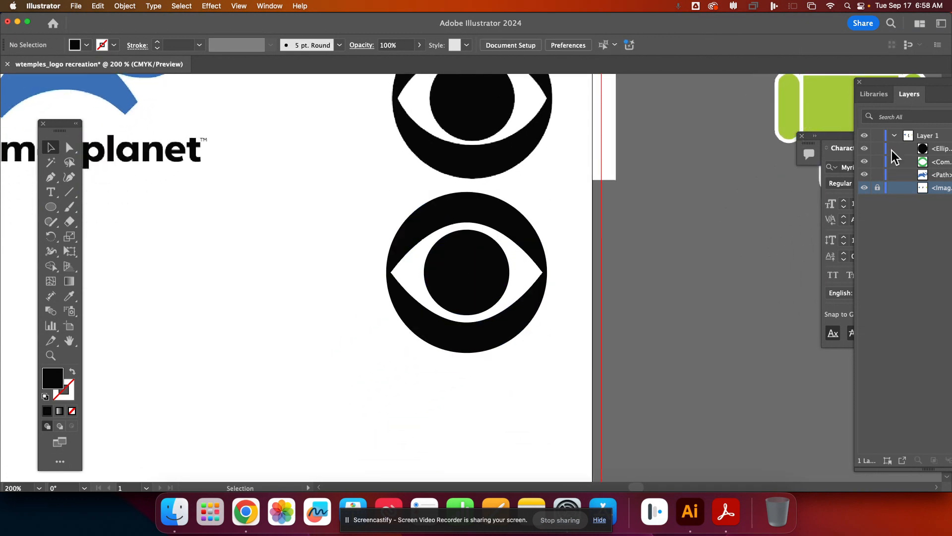
left_click_drag(832, 125, 158, 248)
left_click_drag(229, 353, 398, 357)
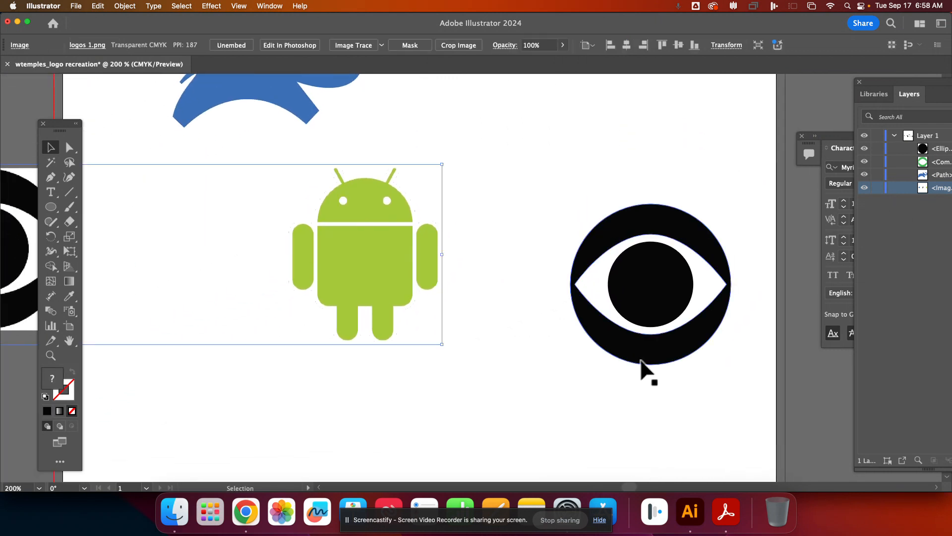
left_click_drag(421, 268, 384, 252)
left_click_drag(509, 352, 468, 406)
left_click_drag(290, 341, 244, 311)
left_click_drag(460, 387, 483, 316)
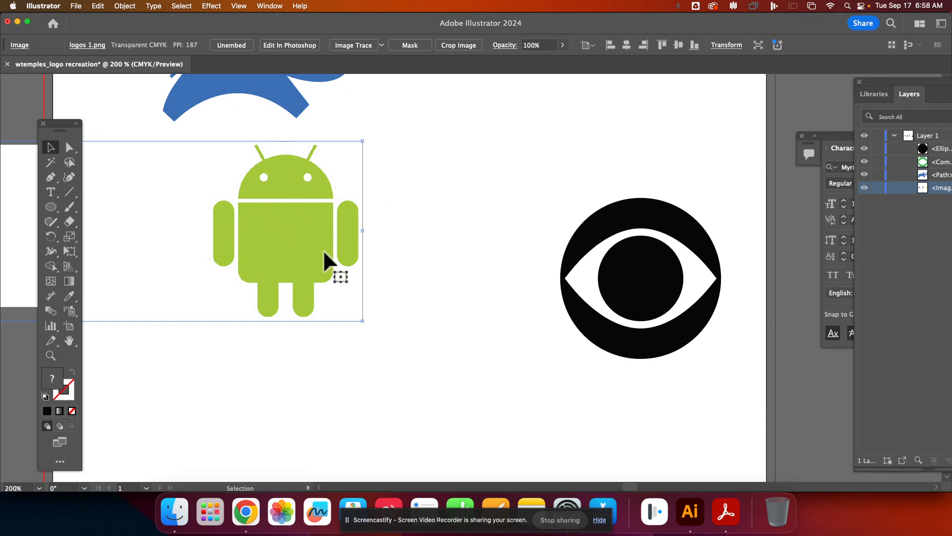
left_click(402, 342)
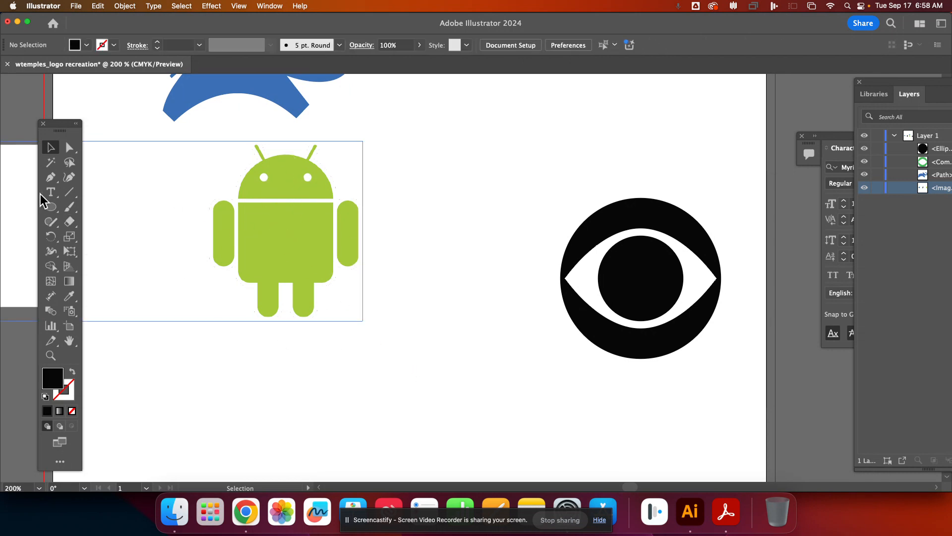
Draw a rounded rectangle about 1.33 by 1.75 in over the Android's head and body, and move it below the robot.
left_click_drag(49, 209, 102, 217)
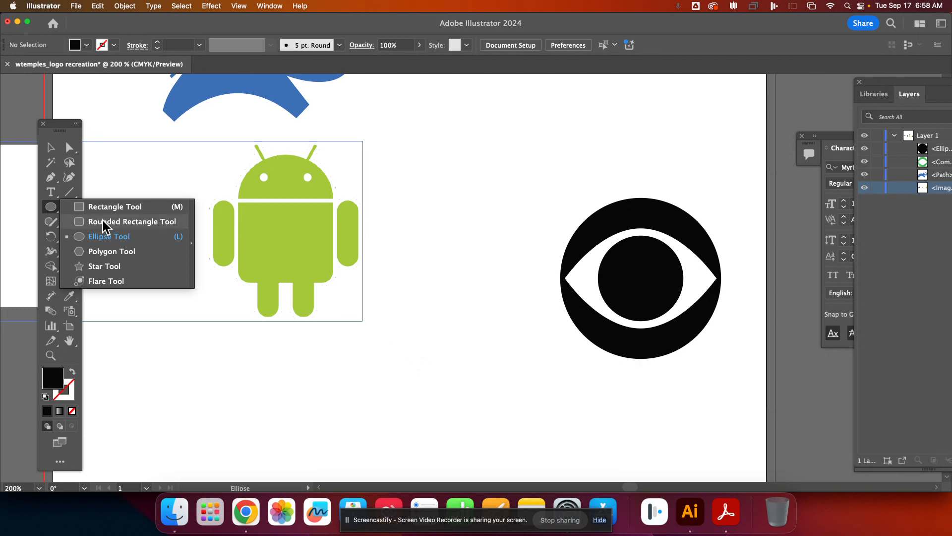
left_click_drag(103, 221, 102, 221)
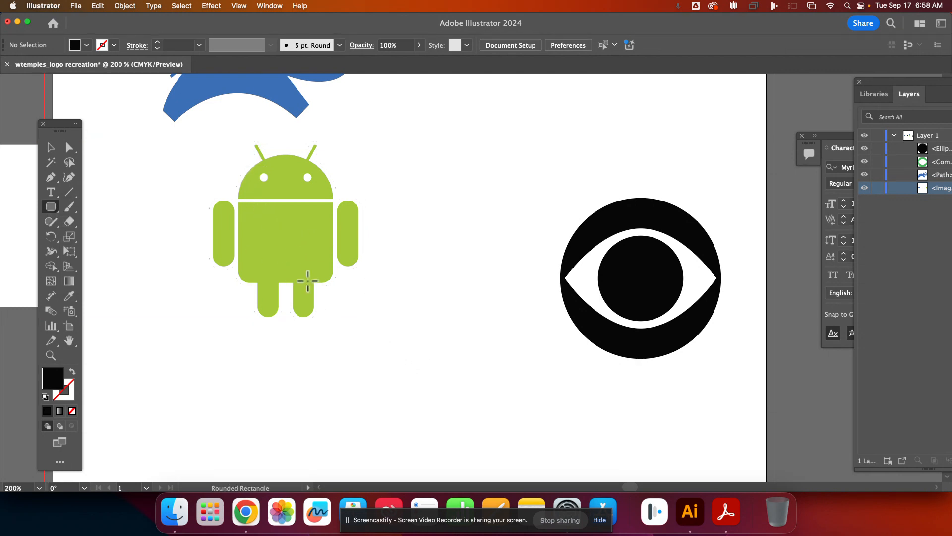
left_click_drag(327, 278, 238, 153)
left_click(43, 149)
left_click_drag(261, 206, 245, 221)
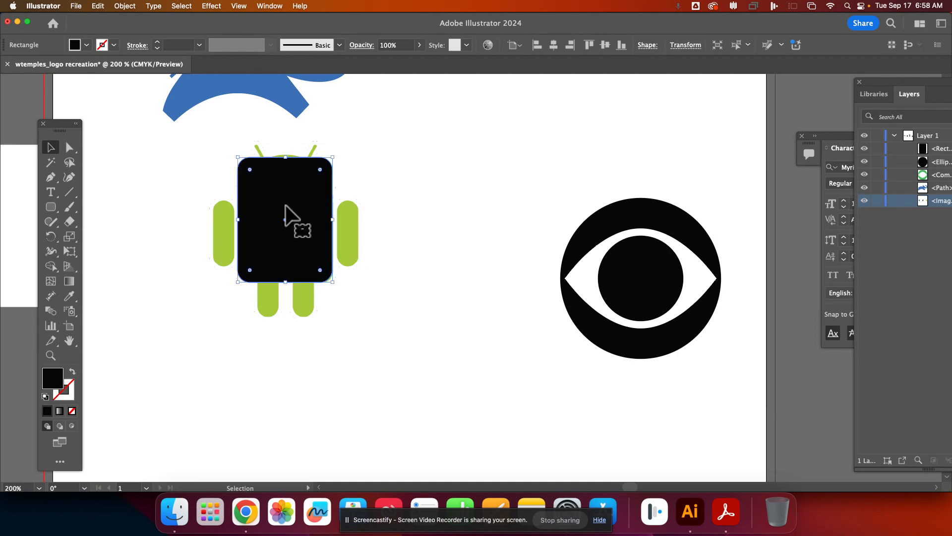
left_click_drag(294, 257, 289, 428)
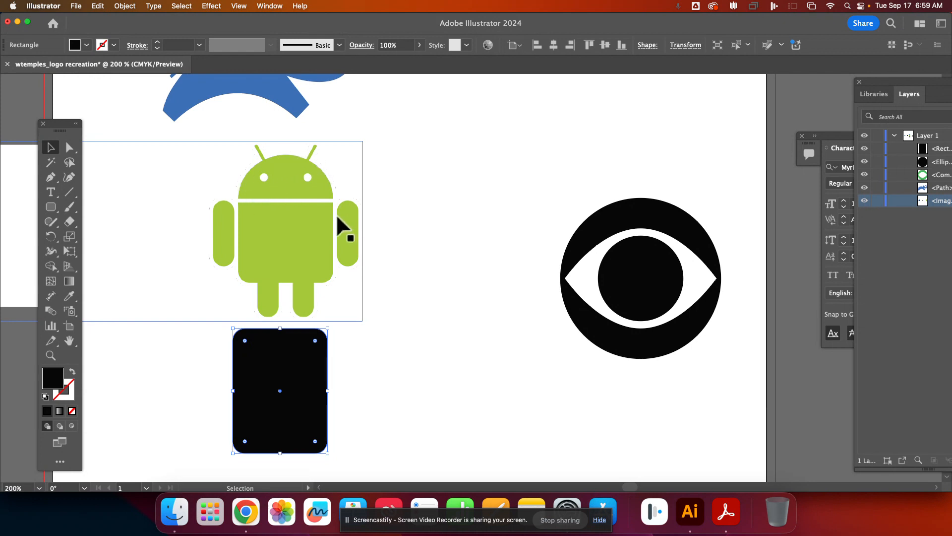
Round only the black rectangle's two upper corners to a radius of about 0.5 in each.
double_click(315, 340)
left_click_drag(315, 340, 287, 357)
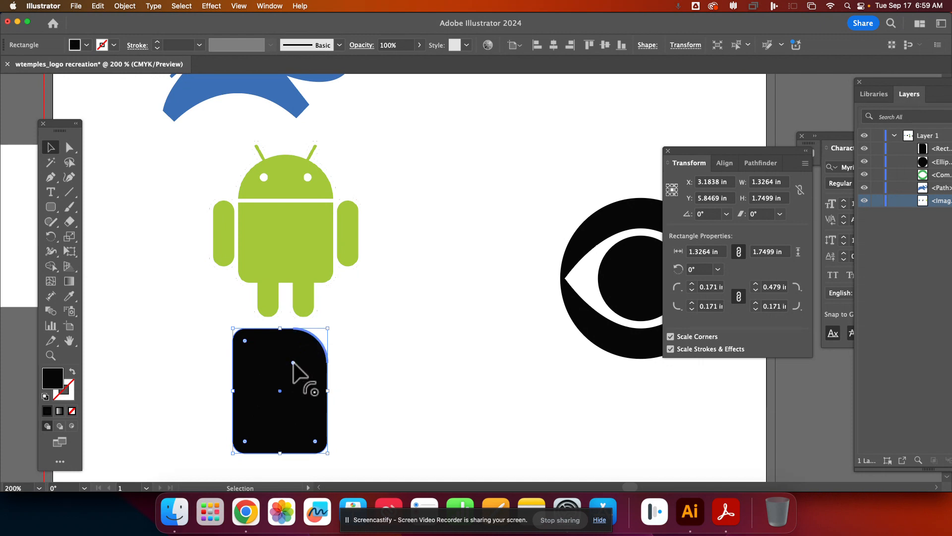
left_click_drag(292, 362, 291, 363)
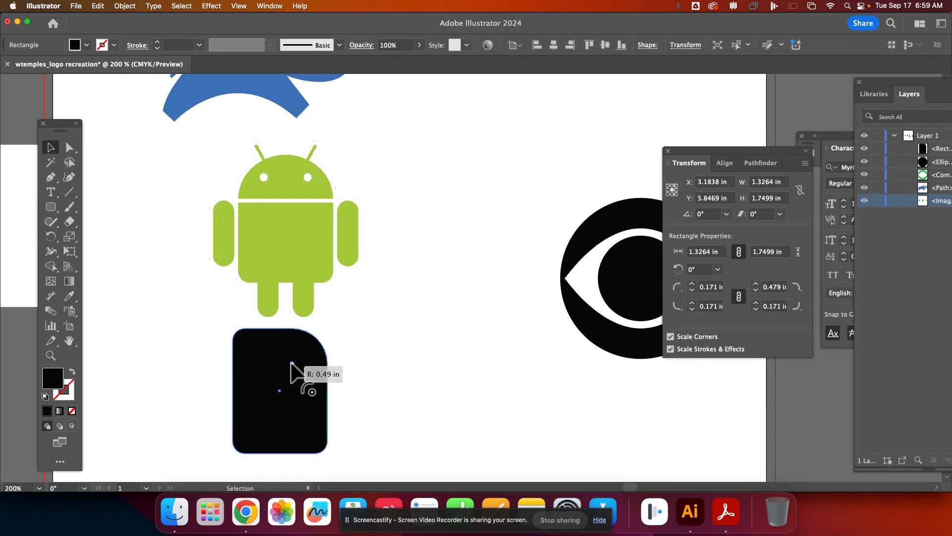
left_click_drag(291, 363, 289, 365)
left_click_drag(245, 342, 273, 360)
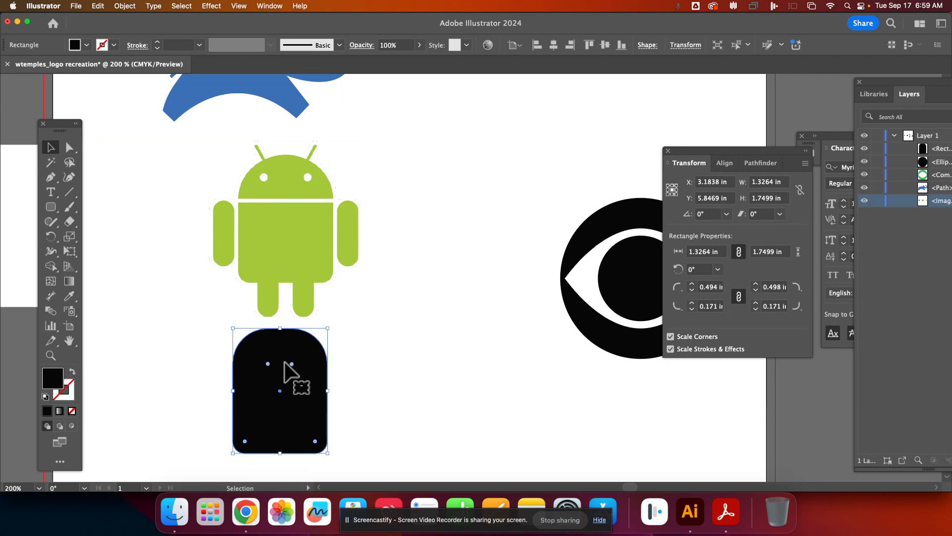
Increase the rectangle's corner radii to about 0.65 in for the upper pair and 0.33 in for the lower pair.
left_click_drag(268, 363, 278, 375)
left_click(457, 356)
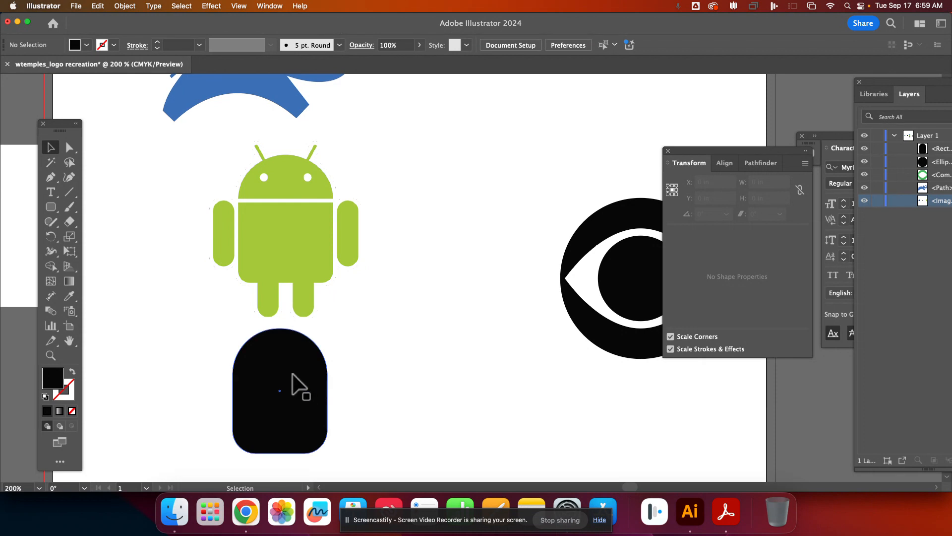
left_click(290, 380)
left_click_drag(278, 374, 280, 376)
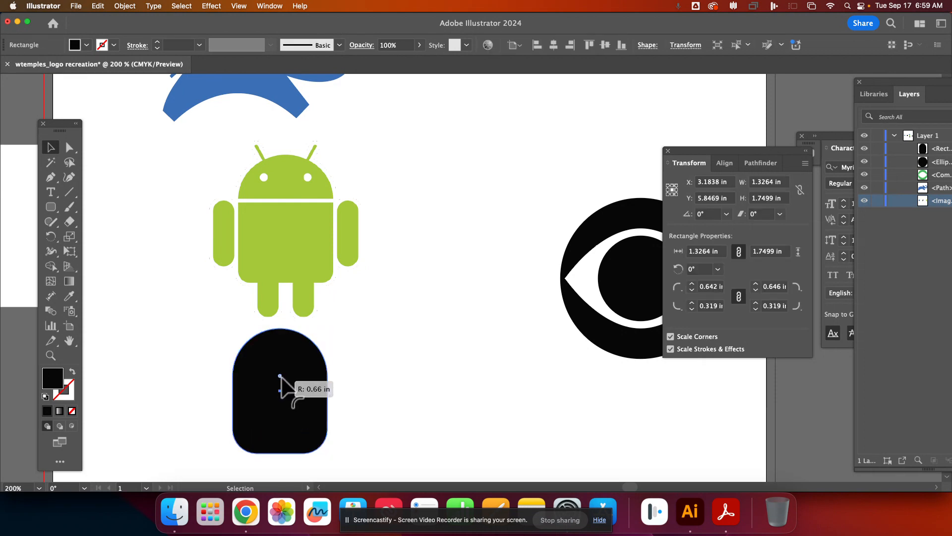
left_click_drag(280, 376, 281, 382)
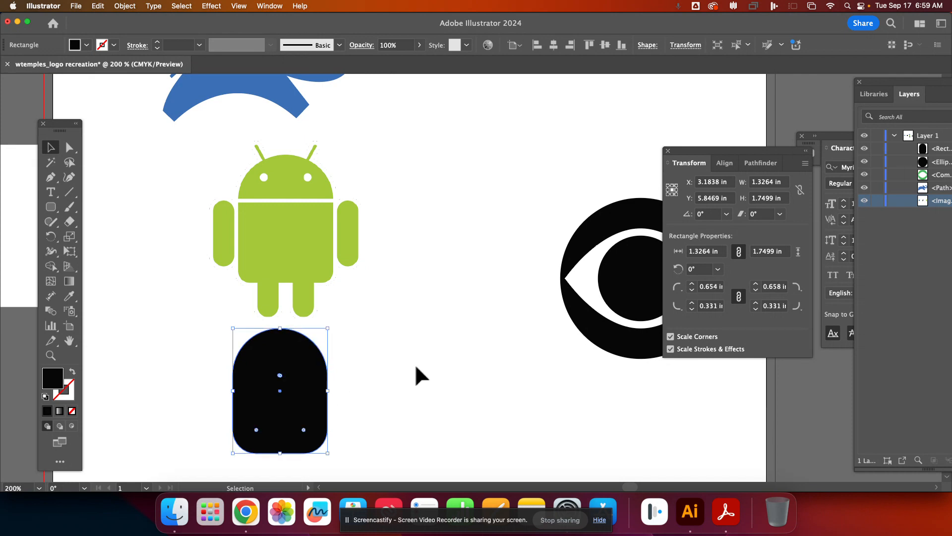
left_click(372, 396)
Overlay the black shape on the Android to reduce its lower corner radii to about 0.13 and 0.16 in, and set it beside the robot.
left_click_drag(313, 434, 314, 250)
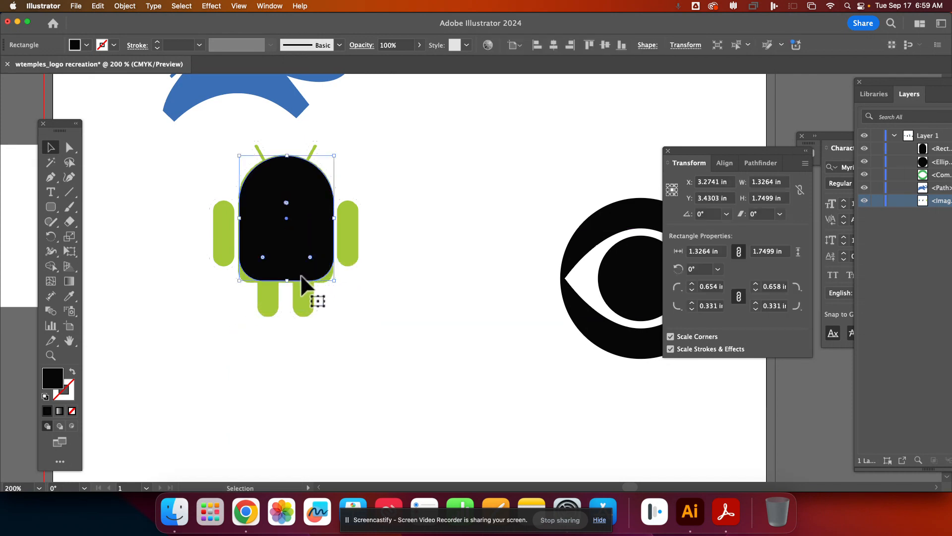
left_click_drag(311, 257, 322, 269)
left_click_drag(262, 257, 247, 272)
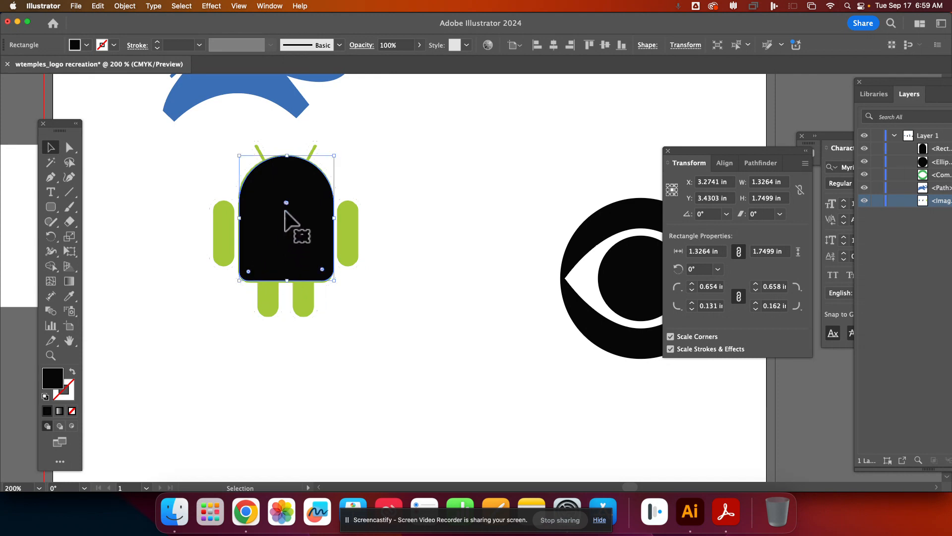
left_click_drag(288, 221, 452, 289)
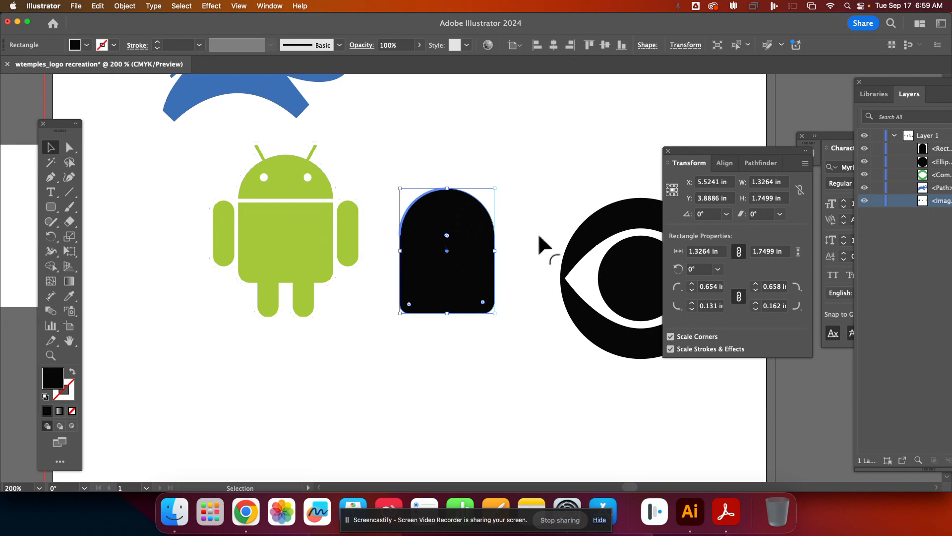
Draw a thin rectangle about 1.39 by 0.06 in over the Android's neck gap, and move it across the black shape.
left_click(51, 209)
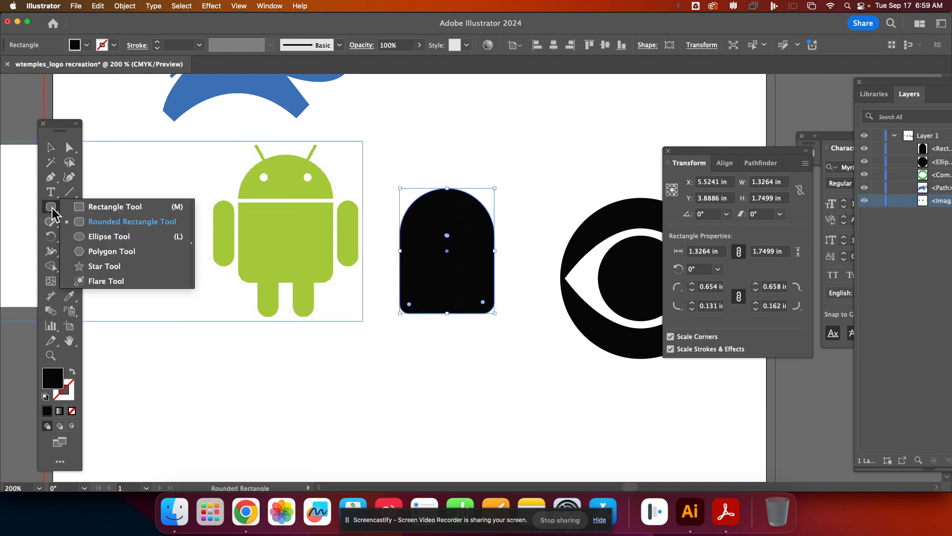
left_click(94, 207)
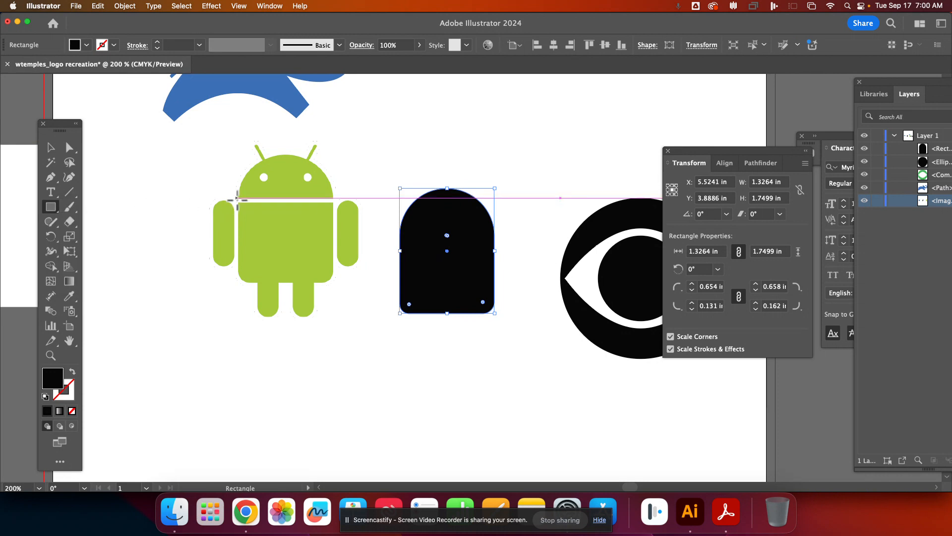
left_click_drag(237, 198, 336, 202)
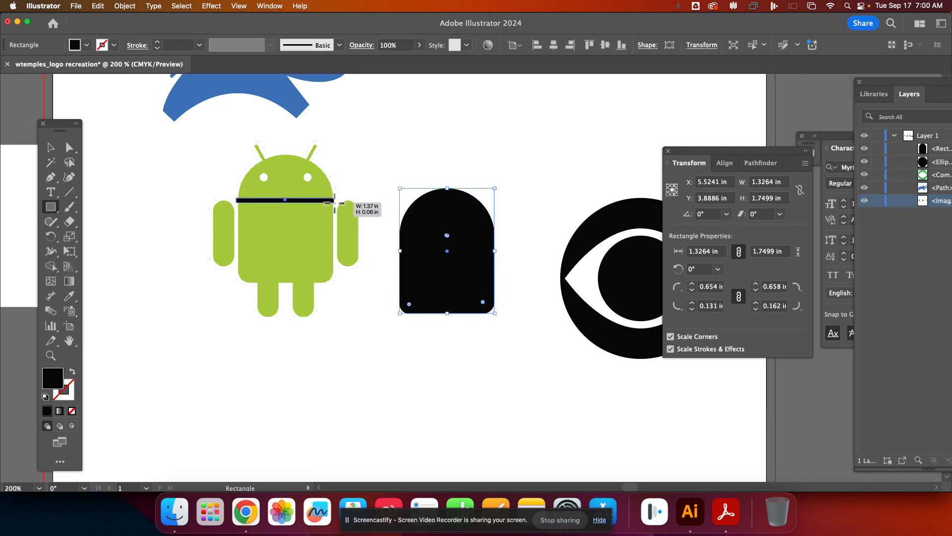
left_click_drag(335, 202, 337, 201)
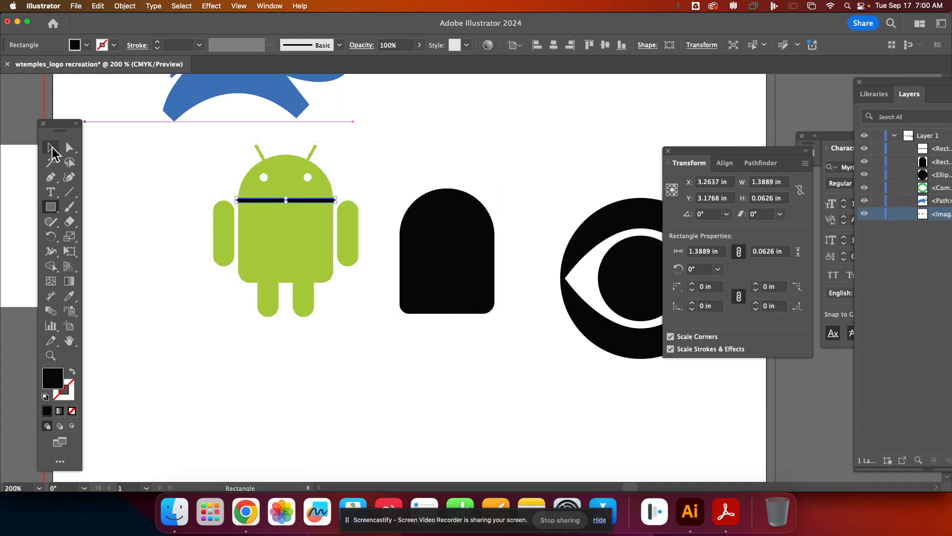
left_click(52, 148)
left_click(371, 155)
left_click_drag(303, 197, 463, 237)
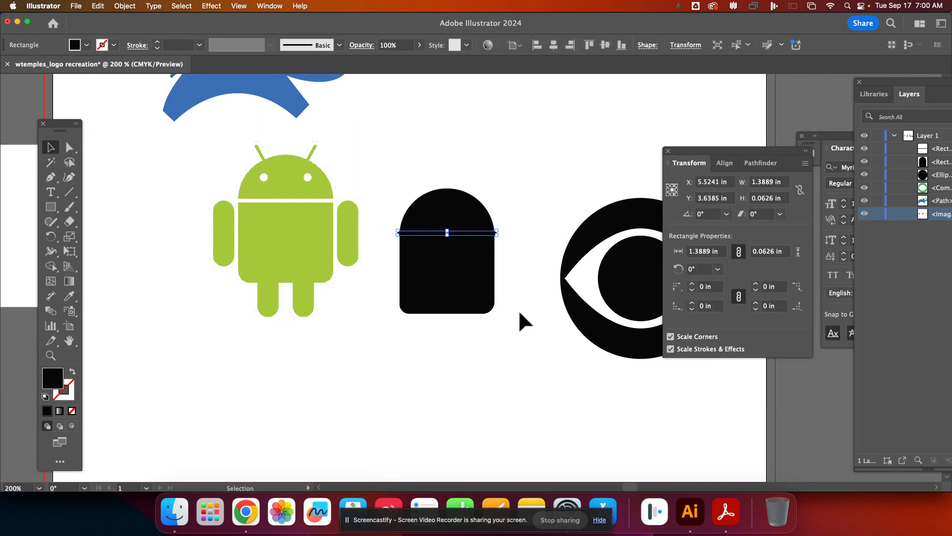
Set the thin neck rectangle's fill color to turquoise 13E2DD.
double_click(51, 379)
left_click(521, 276)
left_click(570, 261)
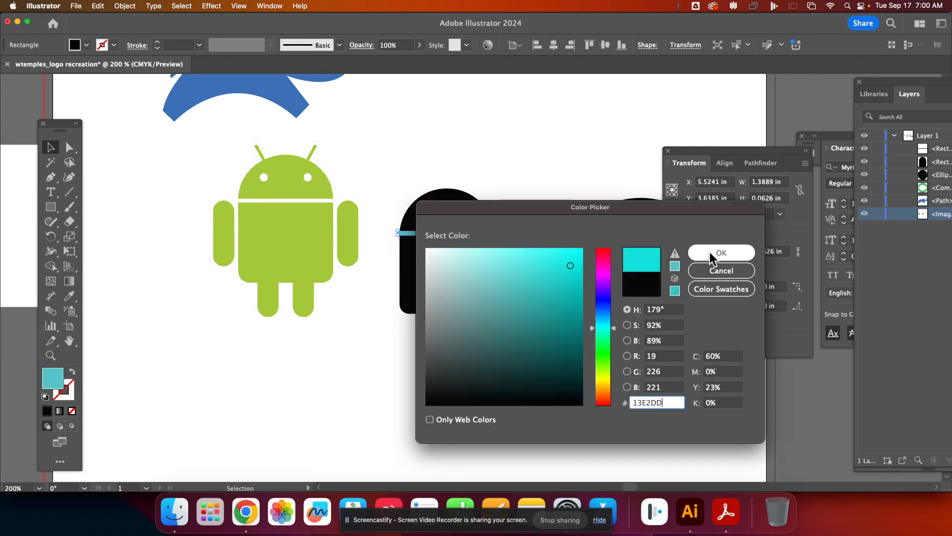
left_click(710, 252)
left_click(372, 312)
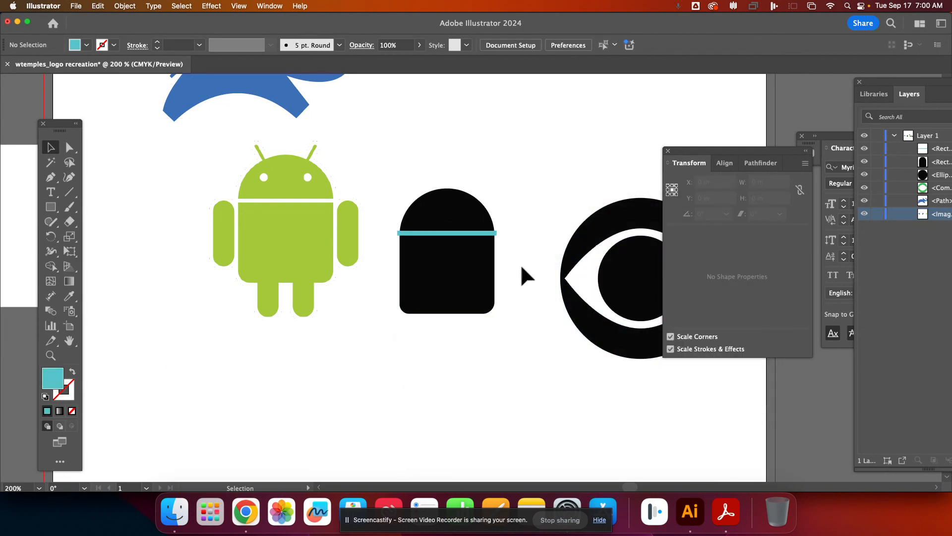
Cut the turquoise strip out of the black shape with the Shape Builder, separating the head from the body.
left_click(437, 191)
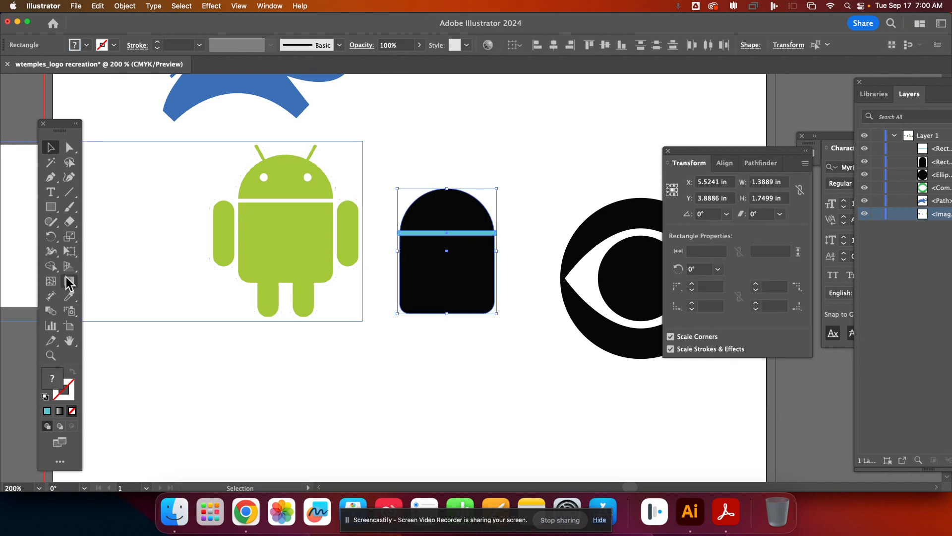
left_click(51, 266)
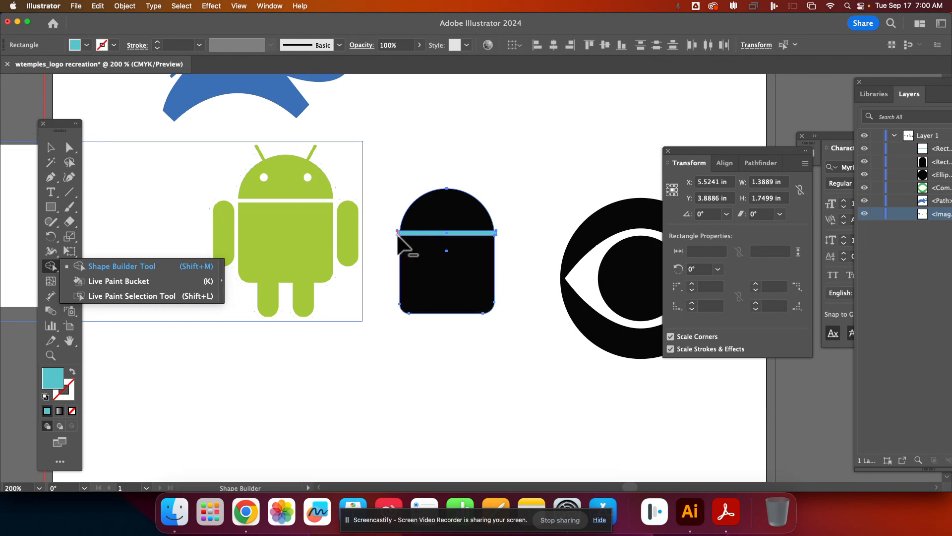
left_click_drag(390, 236, 433, 240)
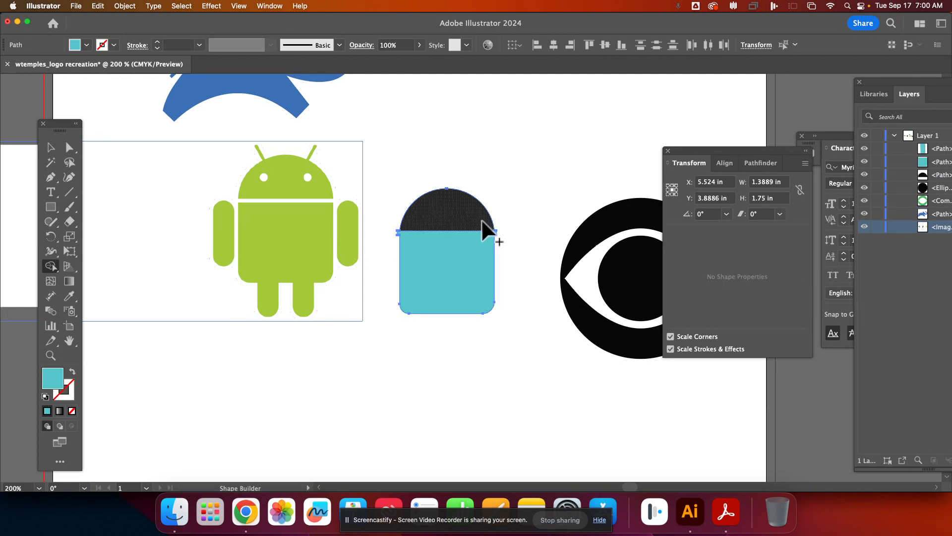
key("super+z")
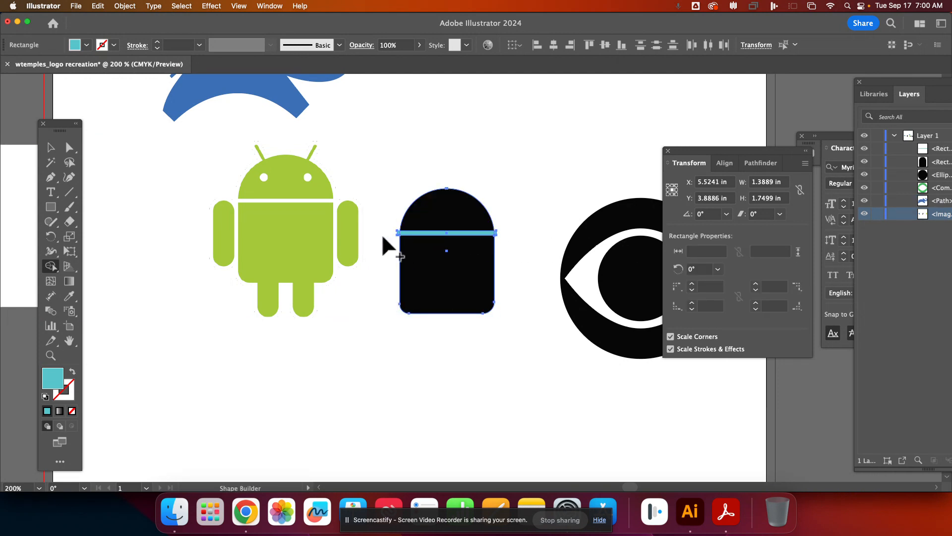
left_click(401, 233)
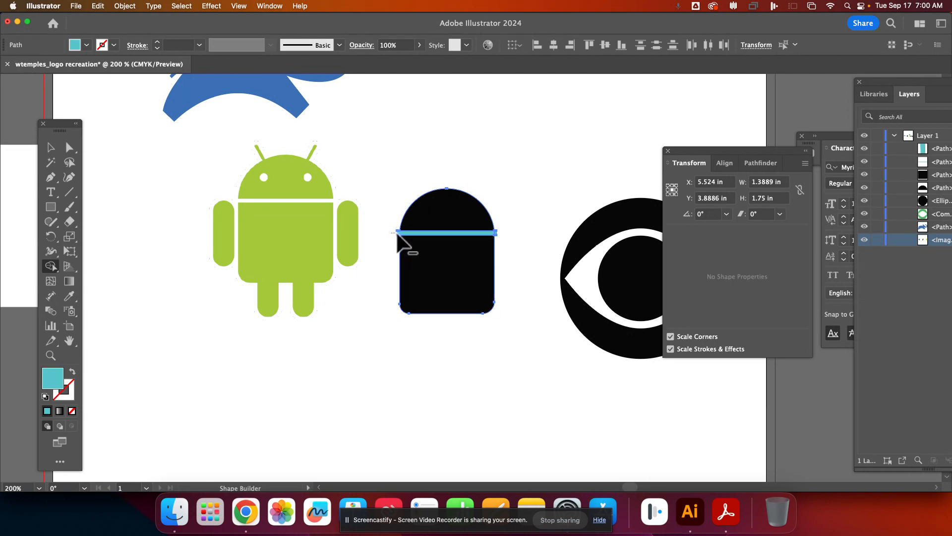
left_click(413, 233, "alt")
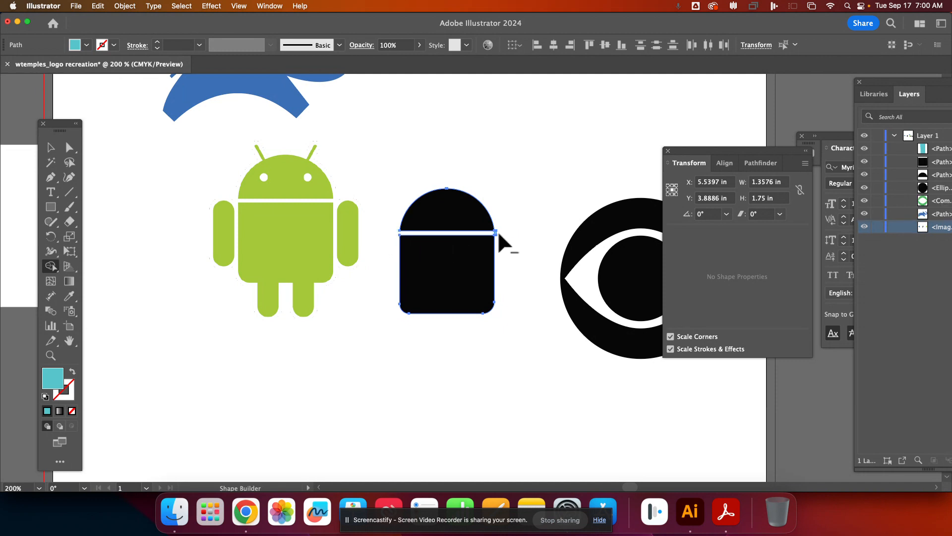
Remove the leftover turquoise sliver at the right end of the neck gap with the Shape Builder.
left_click(50, 148)
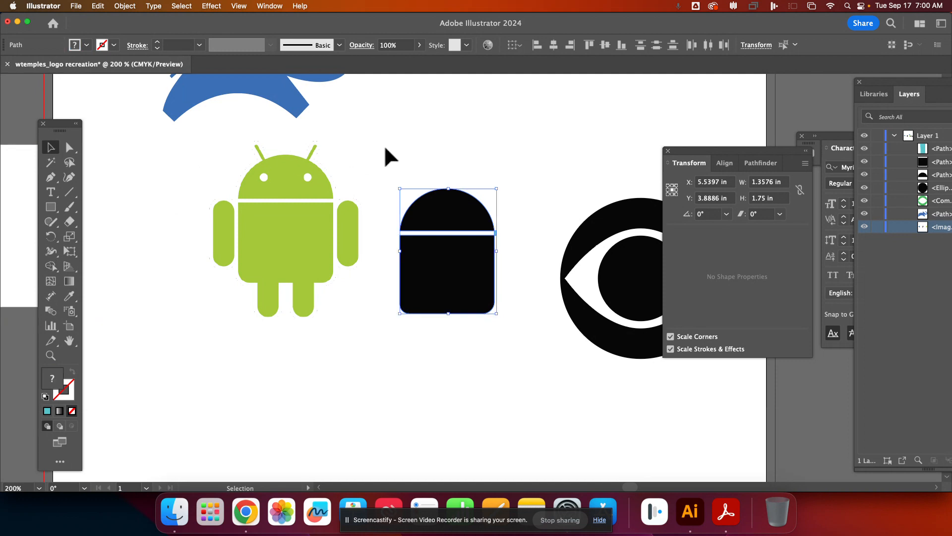
left_click(384, 144)
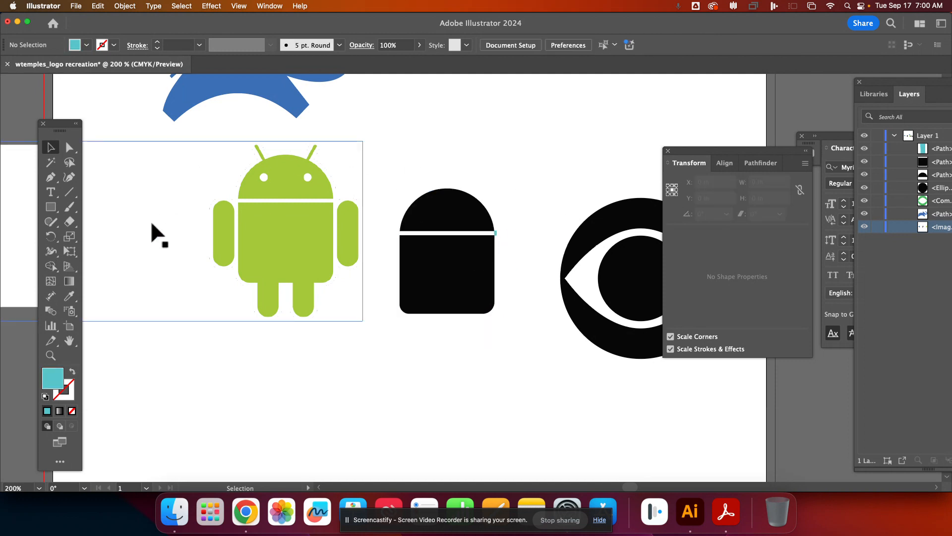
left_click_drag(521, 328, 435, 208)
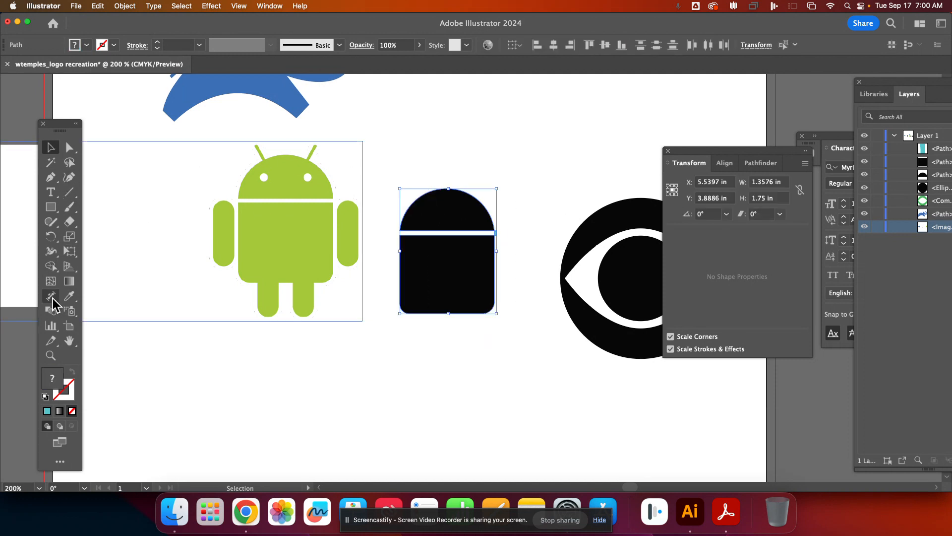
left_click(61, 267)
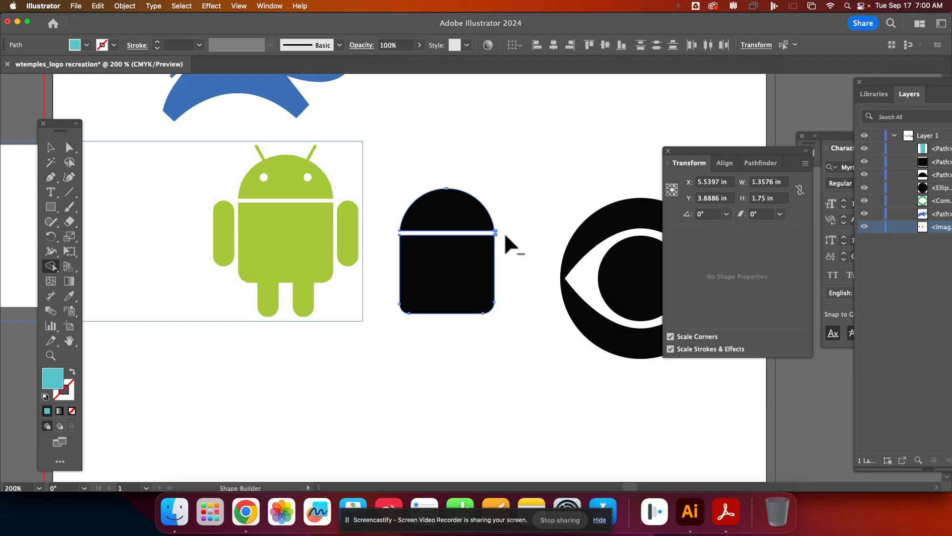
left_click(492, 232, "alt")
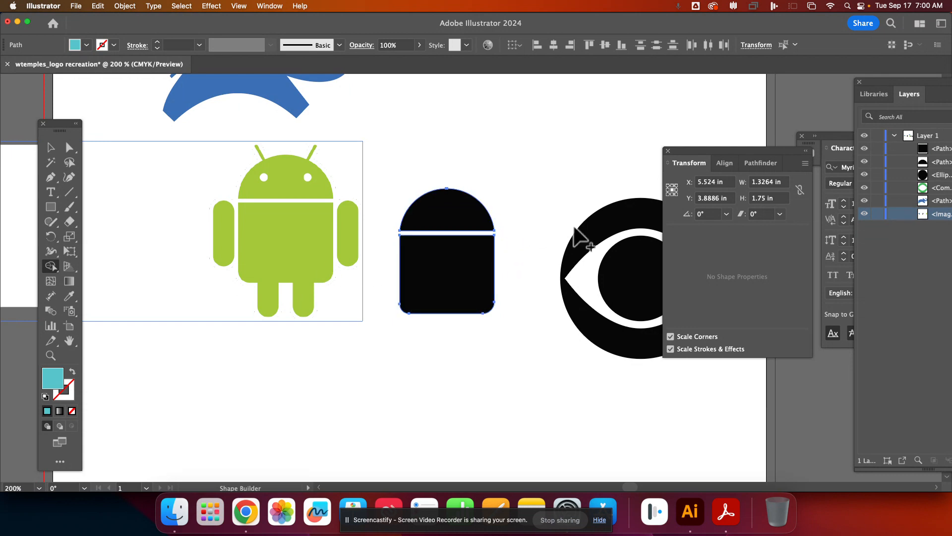
left_click(51, 147)
left_click(513, 162)
left_click(458, 200)
mouse_move(467, 208)
left_mouse_down()
mouse_move(467, 169)
mouse_move(466, 213)
mouse_move(466, 205)
left_mouse_up()
left_click(516, 188)
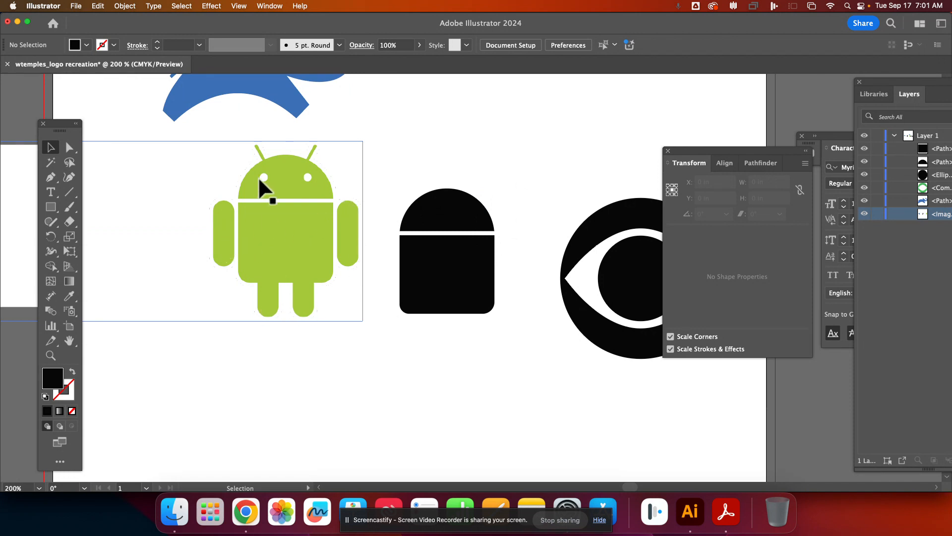
Draw a rounded rectangle about 0.31 by 0.92 in over the green Android's arm, and place it left of the black body.
left_click(53, 204)
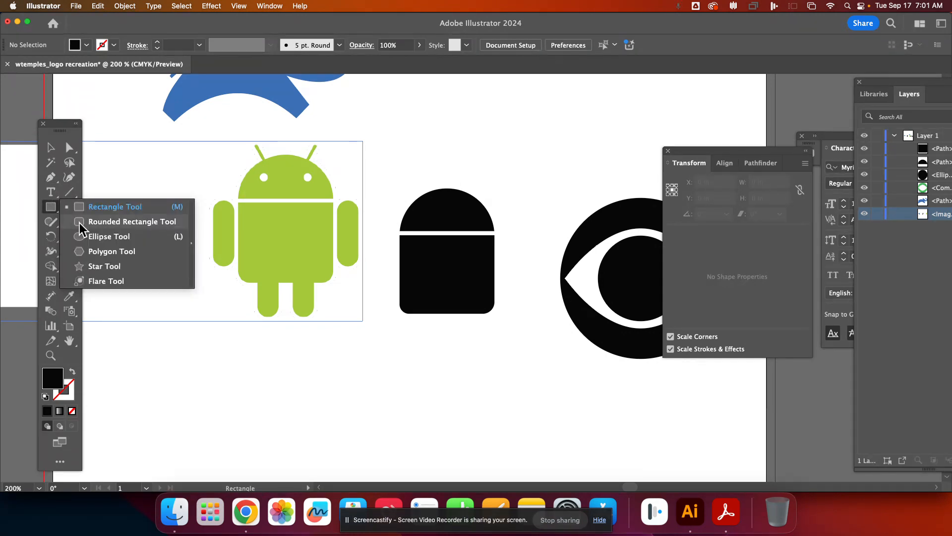
left_click(82, 221)
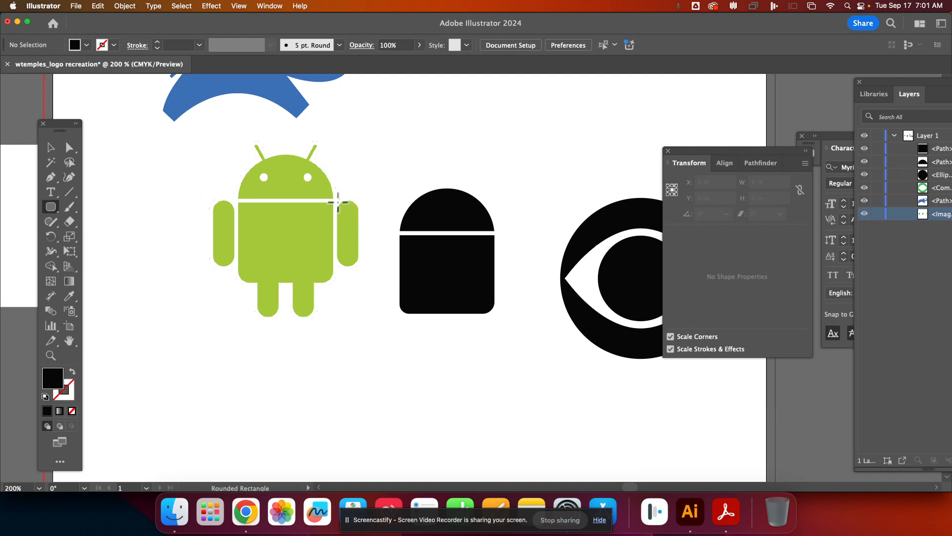
left_click_drag(338, 201, 359, 267)
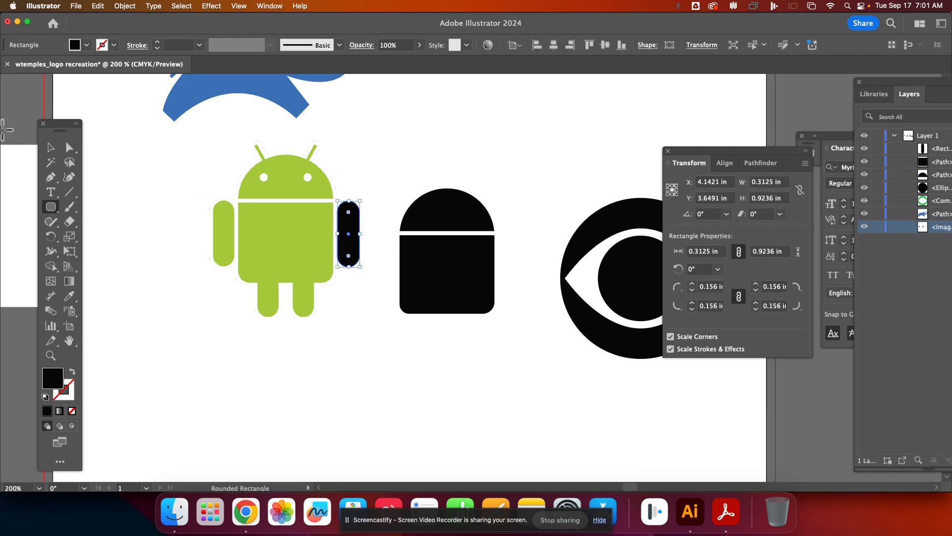
left_click(50, 147)
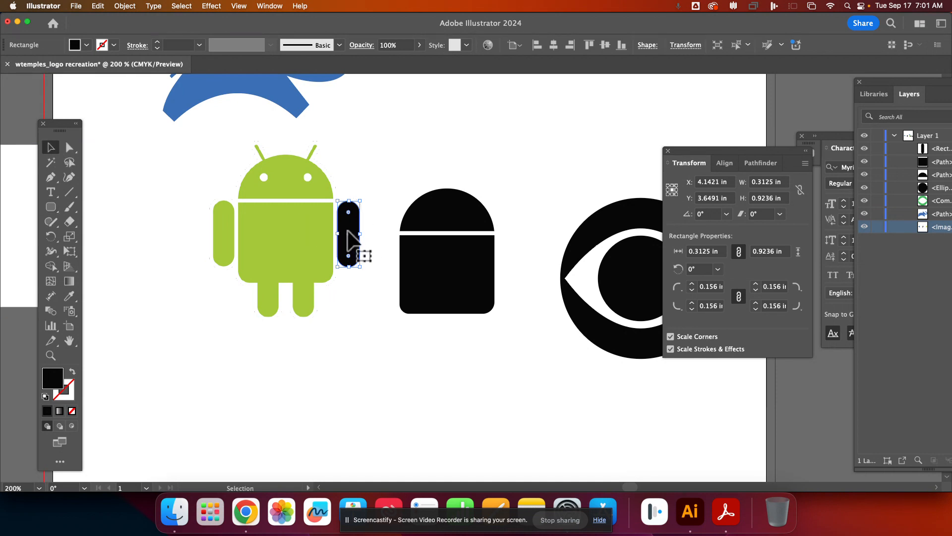
left_click_drag(347, 237, 382, 260)
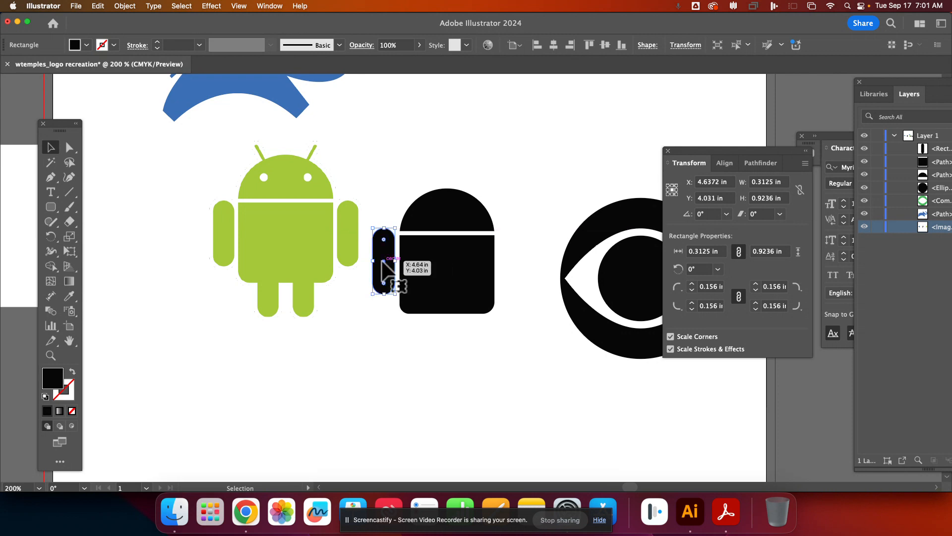
Copy the black arm to the body's right side, and place two more copies overlapping the body's lower edge as legs.
left_click_drag(383, 258, 509, 259)
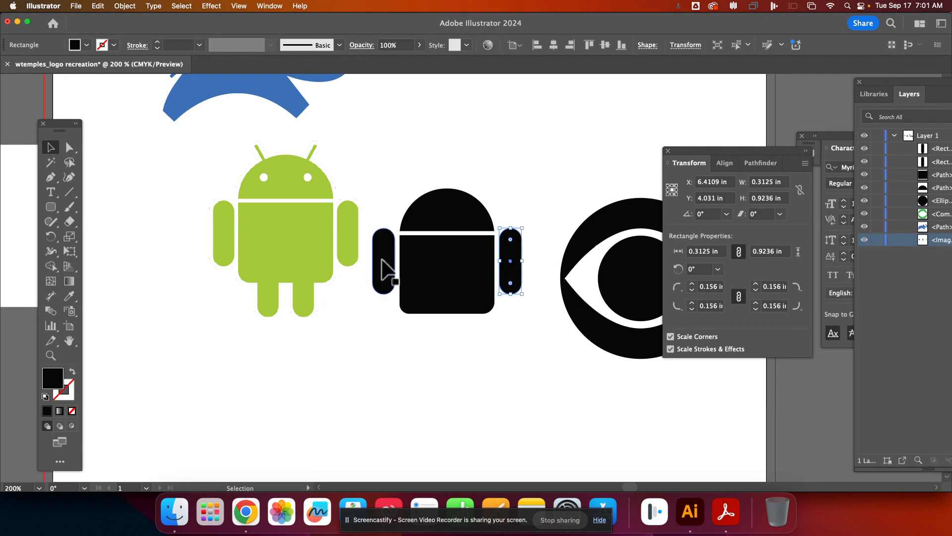
left_click_drag(510, 265, 430, 323)
left_click(508, 332)
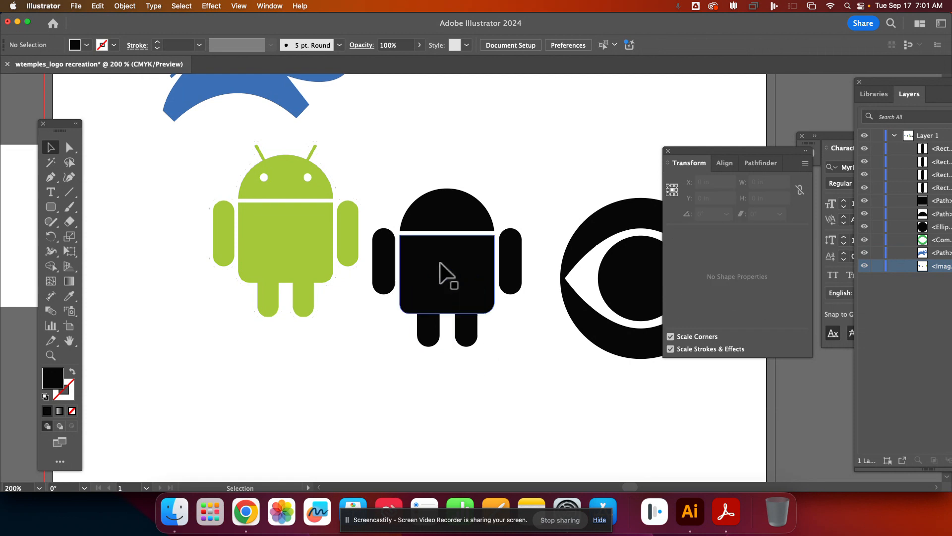
Merge both legs with the body into one shape using the Shape Builder.
left_click_drag(503, 375, 424, 292)
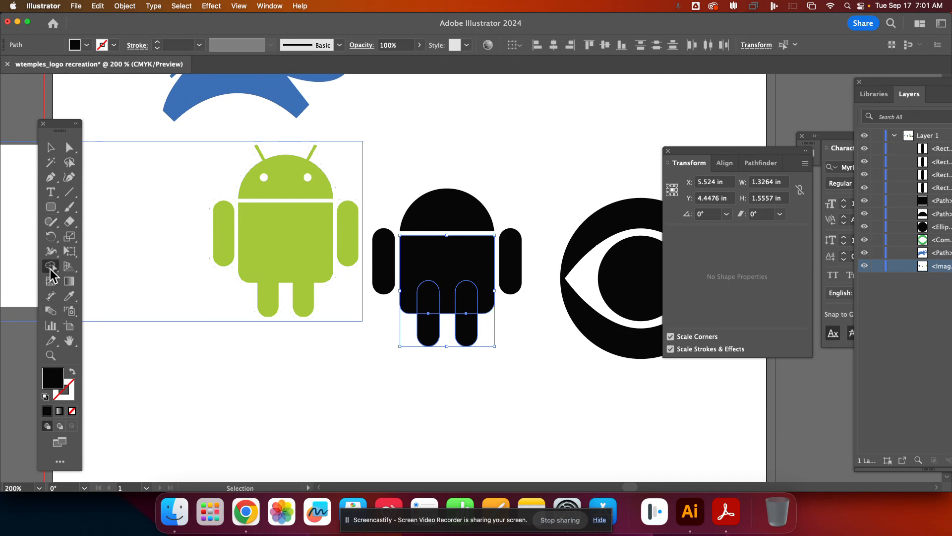
left_click(51, 267)
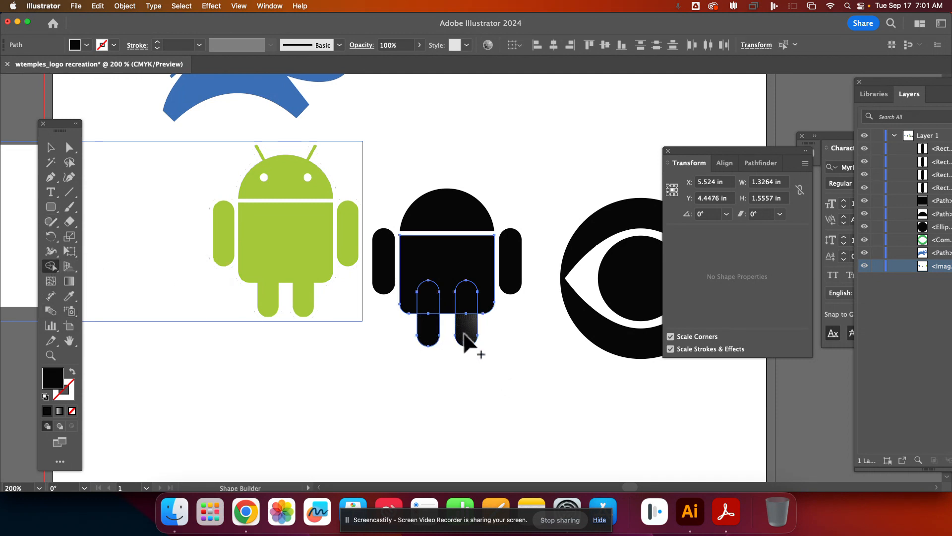
left_click_drag(466, 332, 465, 280)
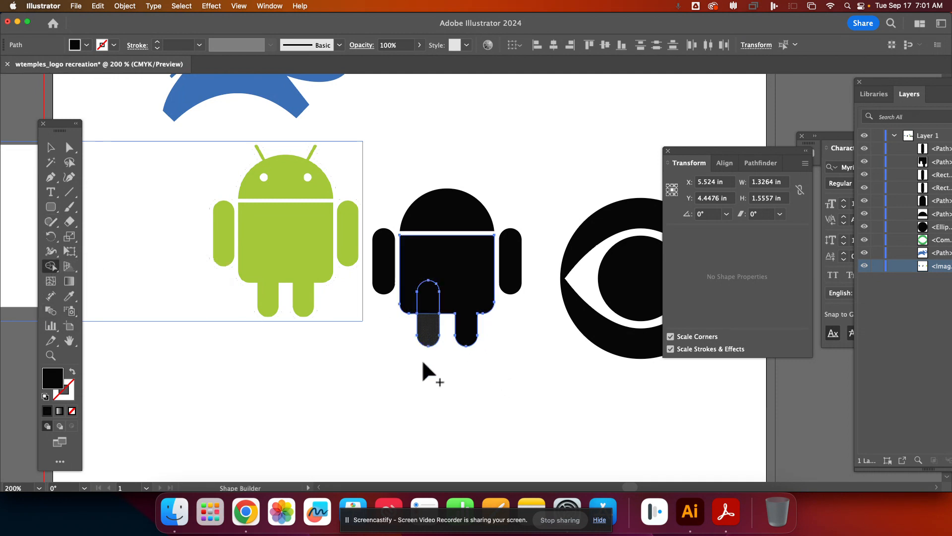
left_click_drag(429, 327, 445, 297)
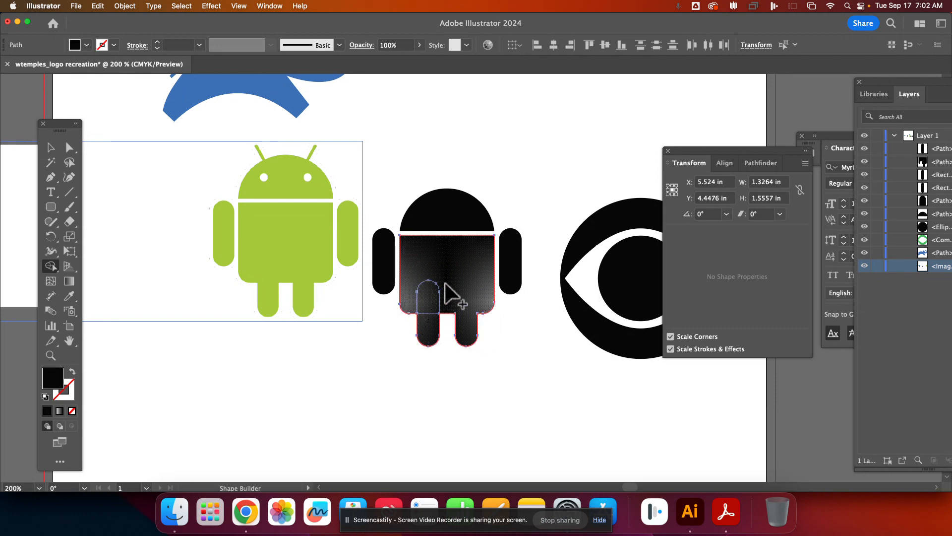
left_click_drag(444, 282, 444, 283)
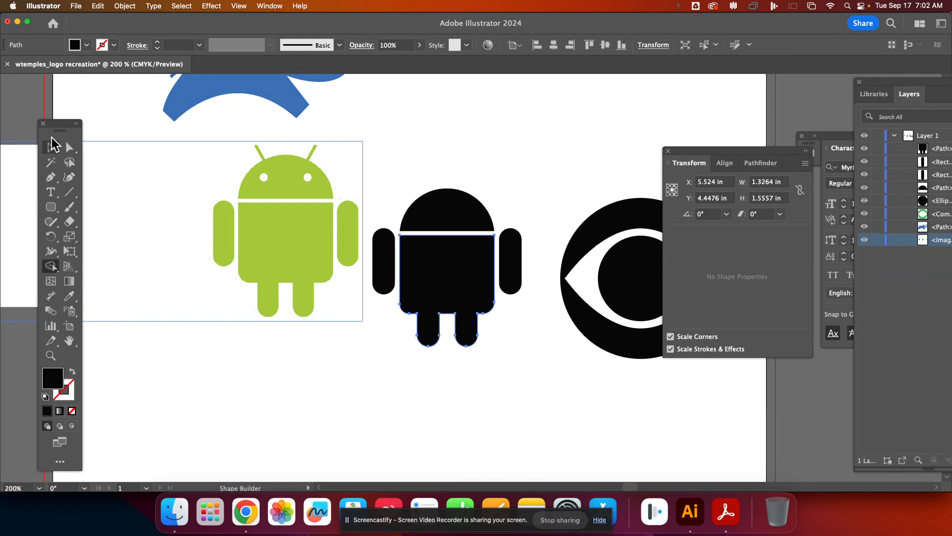
left_click(52, 146)
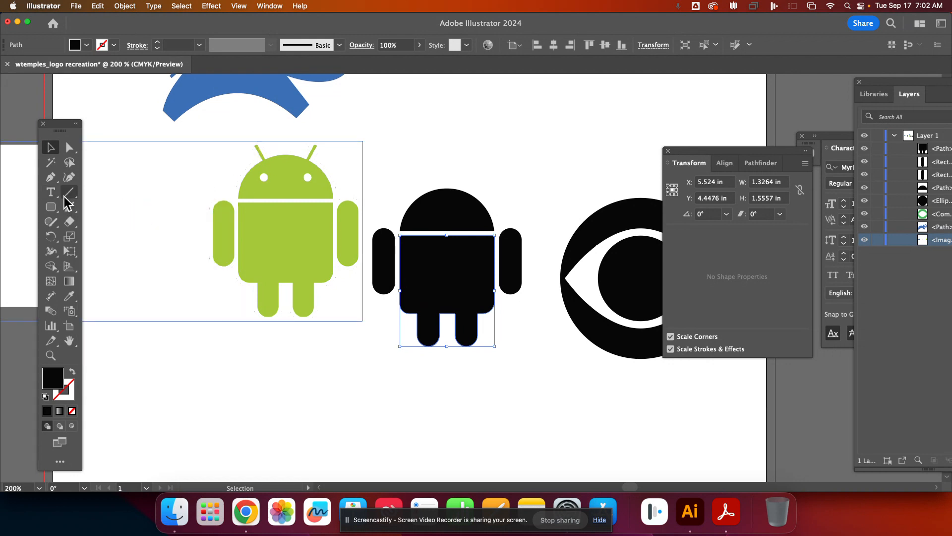
Draw a rounded rectangle about 0.05 by 0.31 in on the head's upper left as an antenna, and tilt it about 26°.
left_click_drag(50, 207, 120, 229)
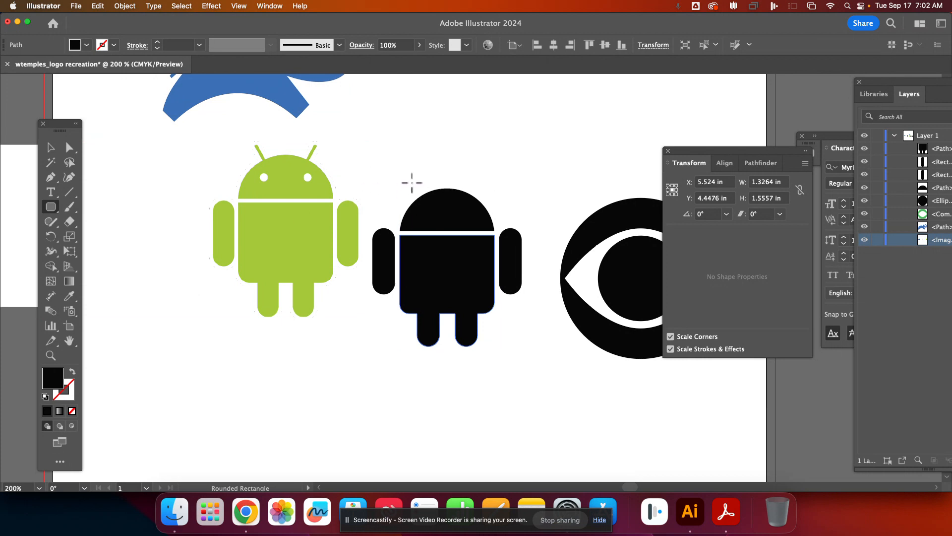
left_click_drag(416, 184, 419, 206)
left_click(51, 147)
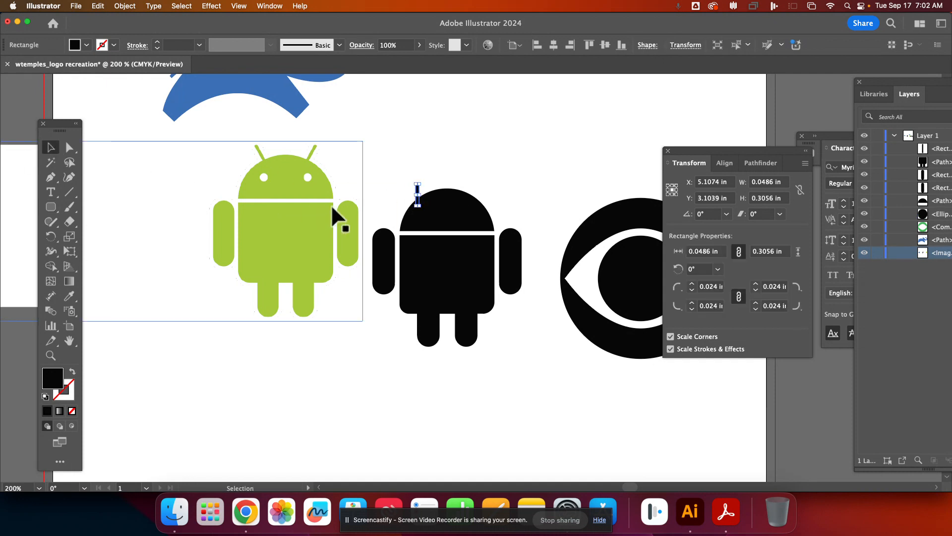
left_click_drag(420, 213, 427, 210)
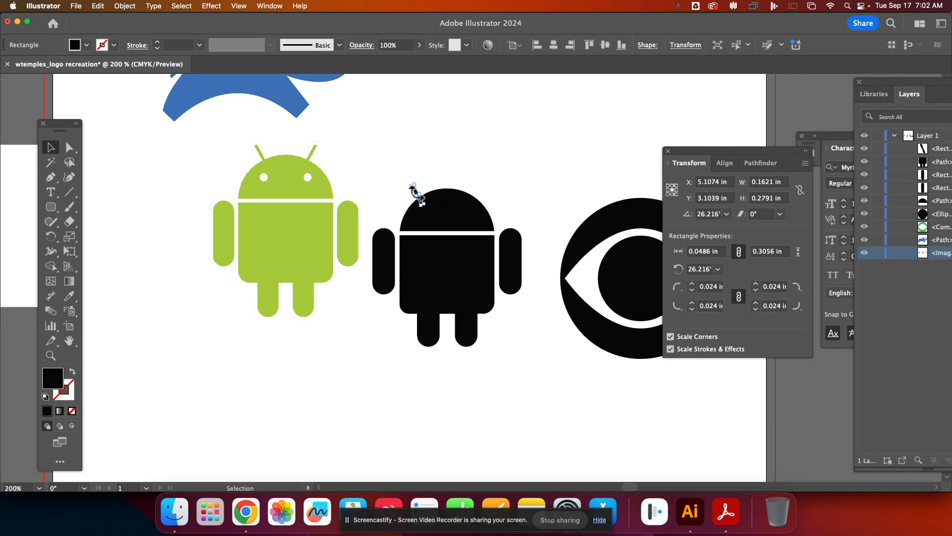
Rotate the antenna further to a 30° tilt.
key("plus")
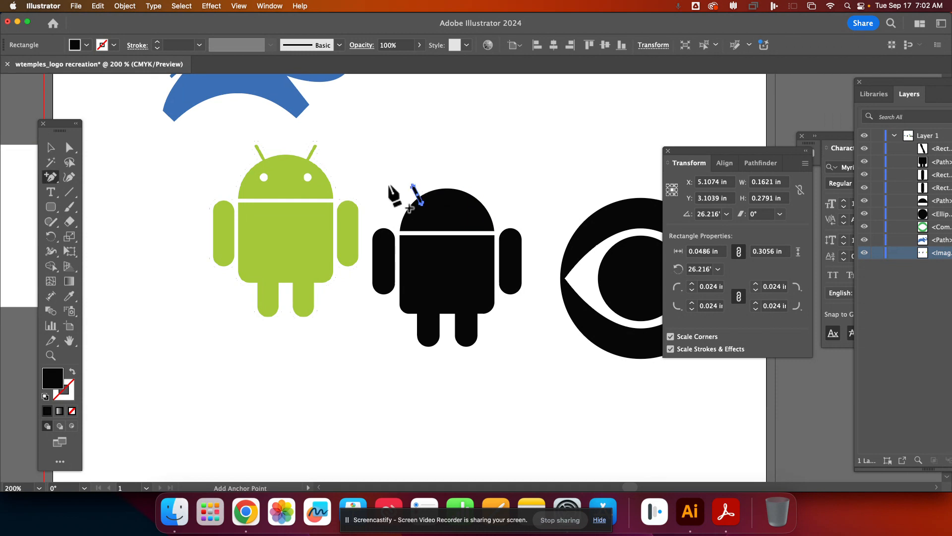
key("super+equal")
key("super+equal")
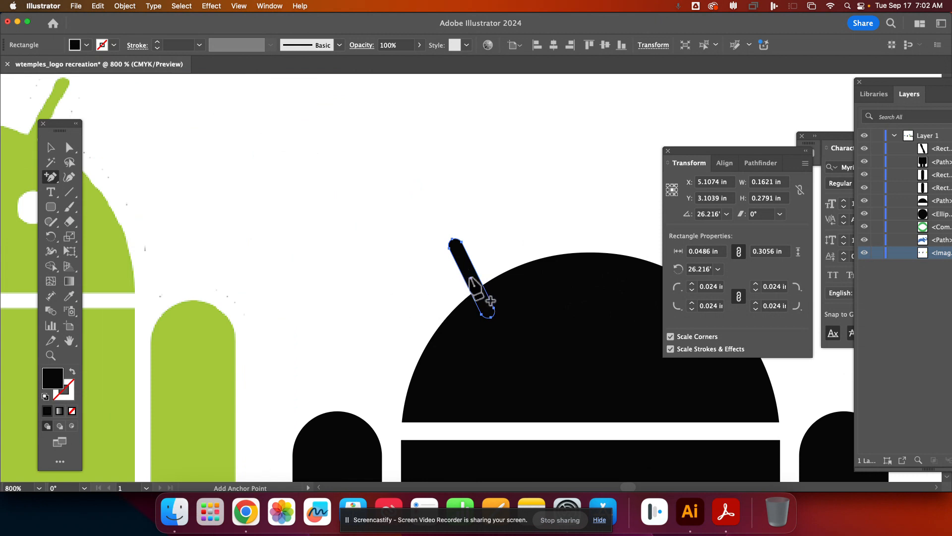
left_click(51, 148)
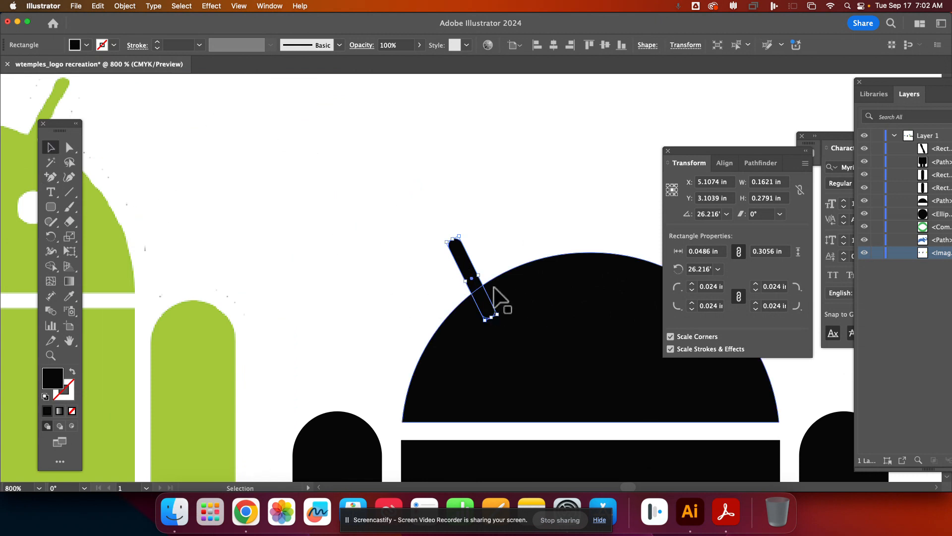
left_click_drag(484, 283, 496, 314)
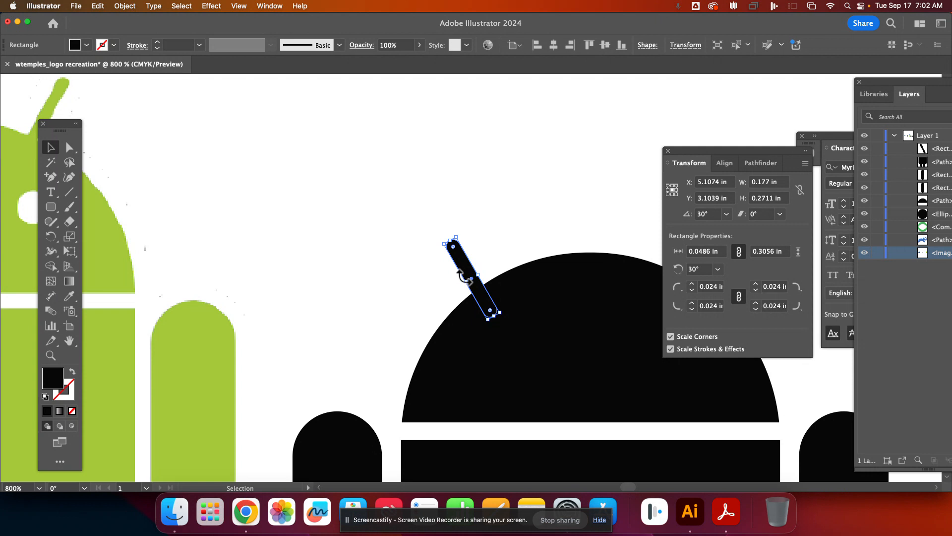
Move the antenna up and right along the head's curve to about X 5.19 in, Y 3.06 in.
key("plus")
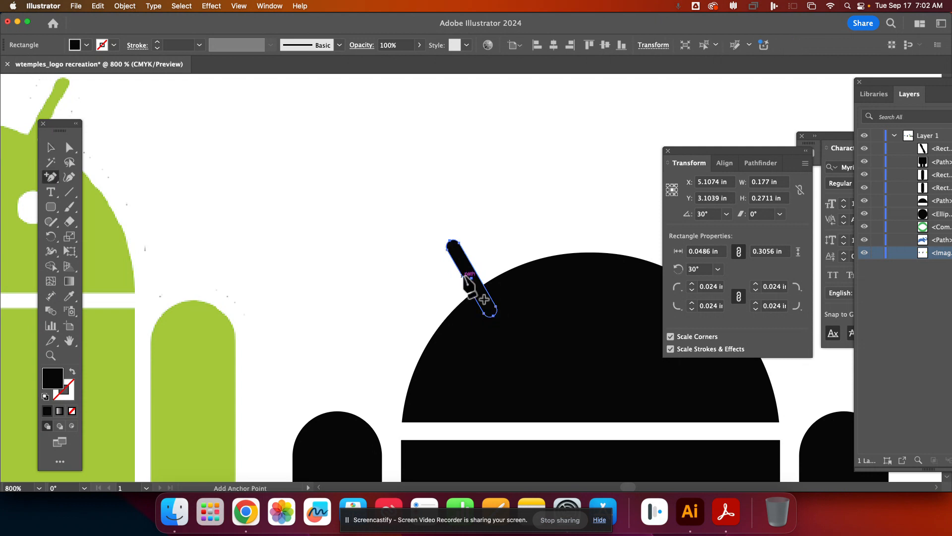
left_click(50, 147)
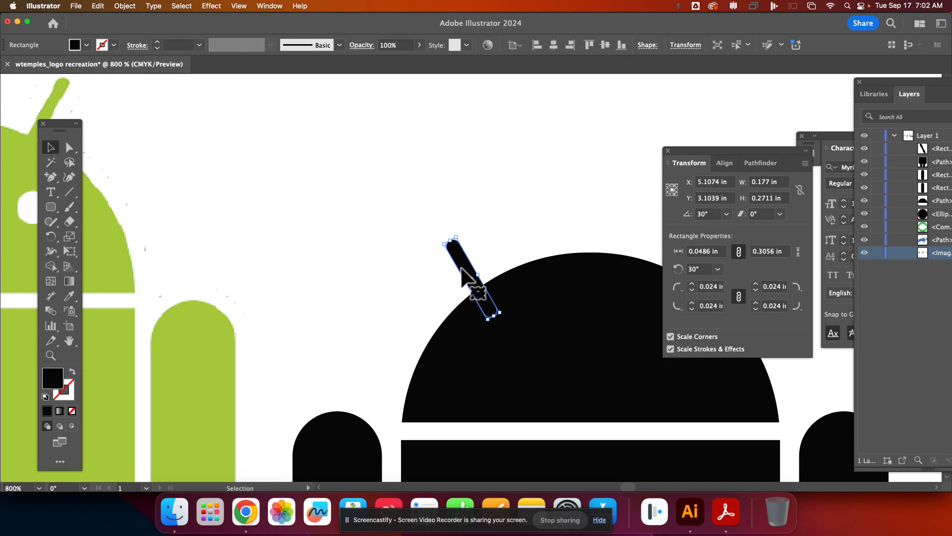
key("super+plus")
key("super+plus")
left_click_drag(471, 280, 518, 255)
left_click_drag(557, 319, 208, 181)
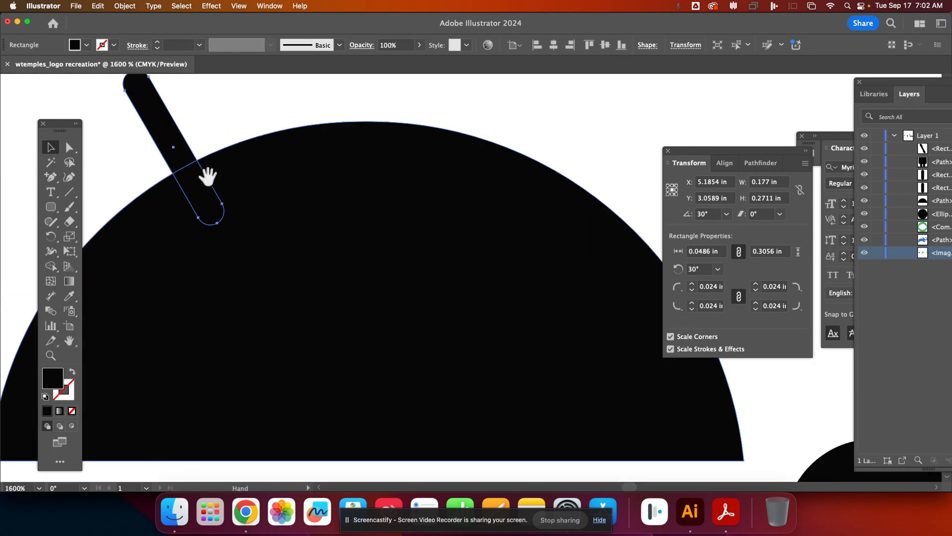
Reflect a copy of the antenna across the vertical axis and place it on the head's right side at about X 5.84 in, Y 3.06 in.
right_click(175, 147)
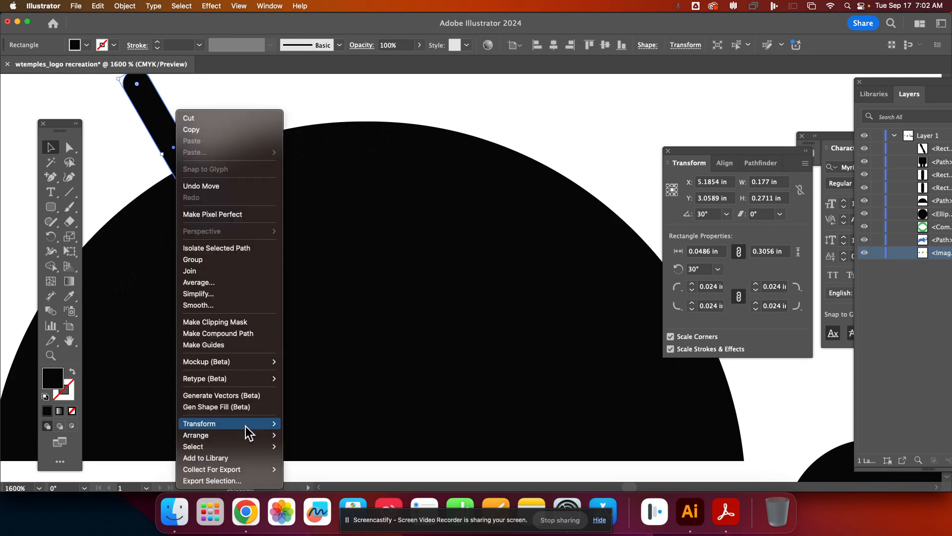
mouse_move(245, 439)
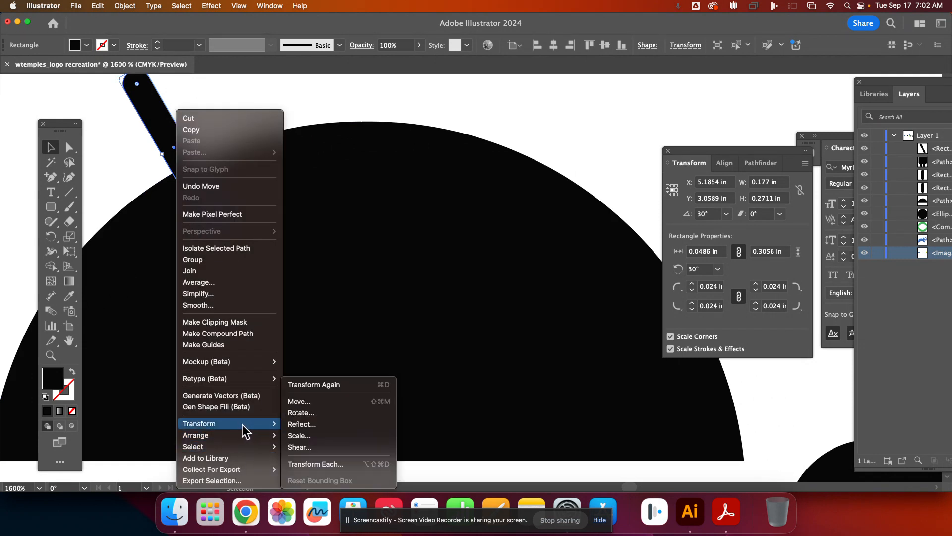
left_click(303, 425)
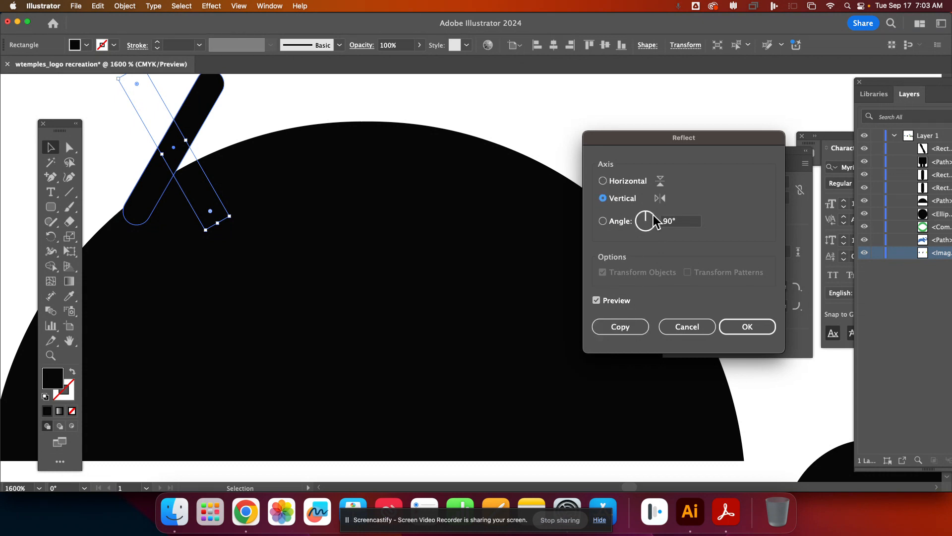
left_click(621, 328)
left_click_drag(155, 191, 532, 188)
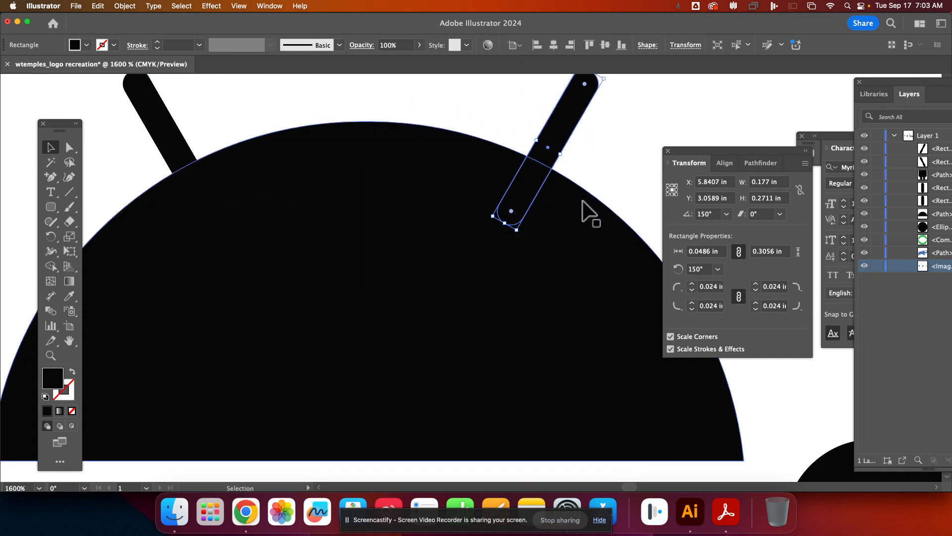
Merge both antennae with the head into one shape using the Shape Builder.
key("super+minus")
key("super+minus")
key("super+minus")
key("super+minus")
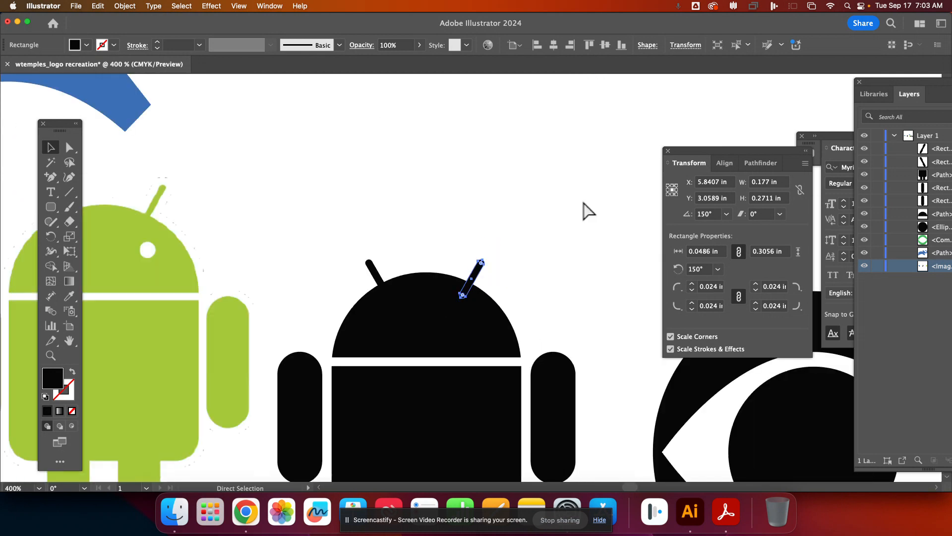
left_click(423, 225)
left_click_drag(521, 303, 308, 248)
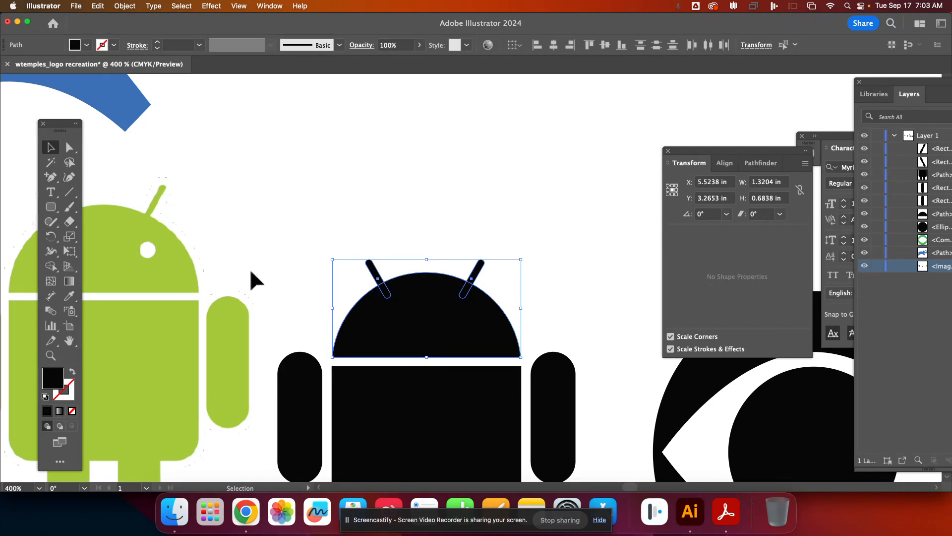
left_click(55, 265)
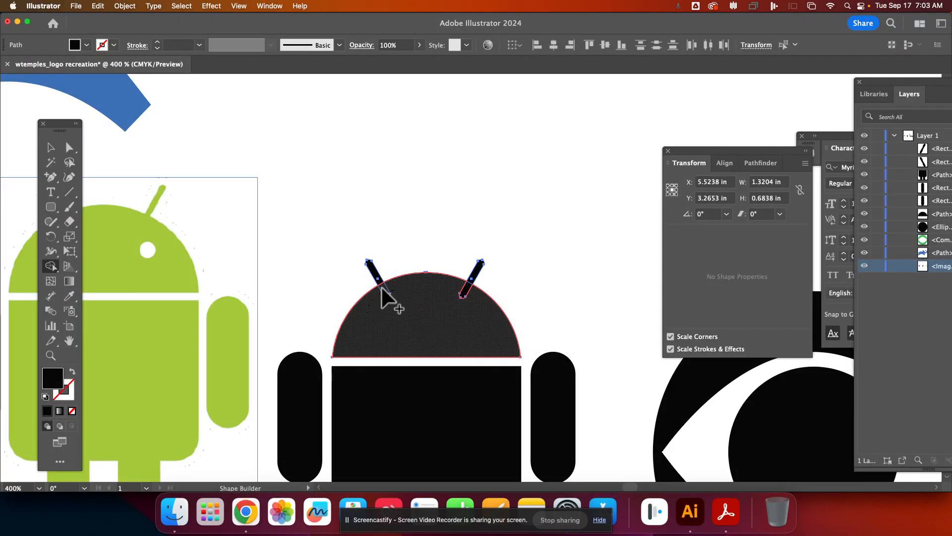
mouse_move(395, 303)
left_mouse_down()
mouse_move(449, 293)
mouse_move(475, 276)
left_mouse_up()
left_click(51, 146)
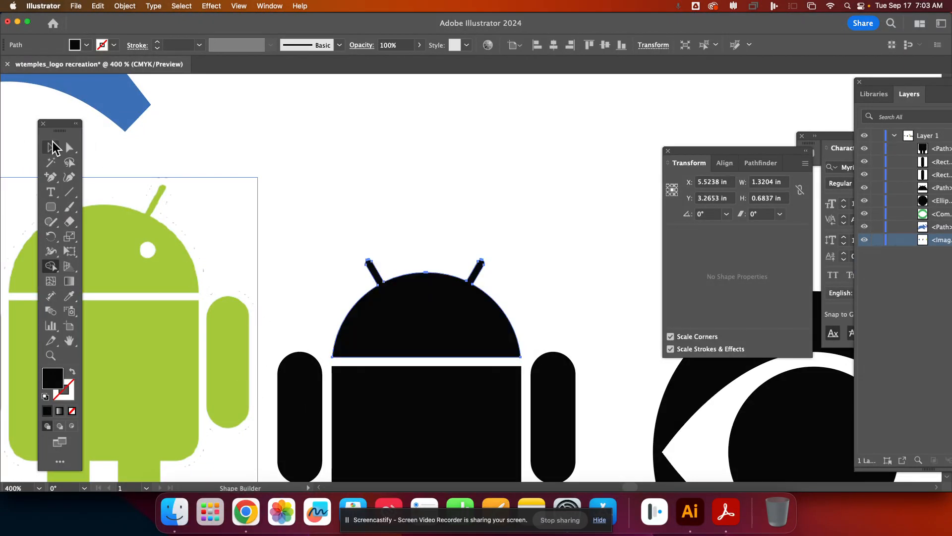
left_click_drag(387, 187, 423, 94)
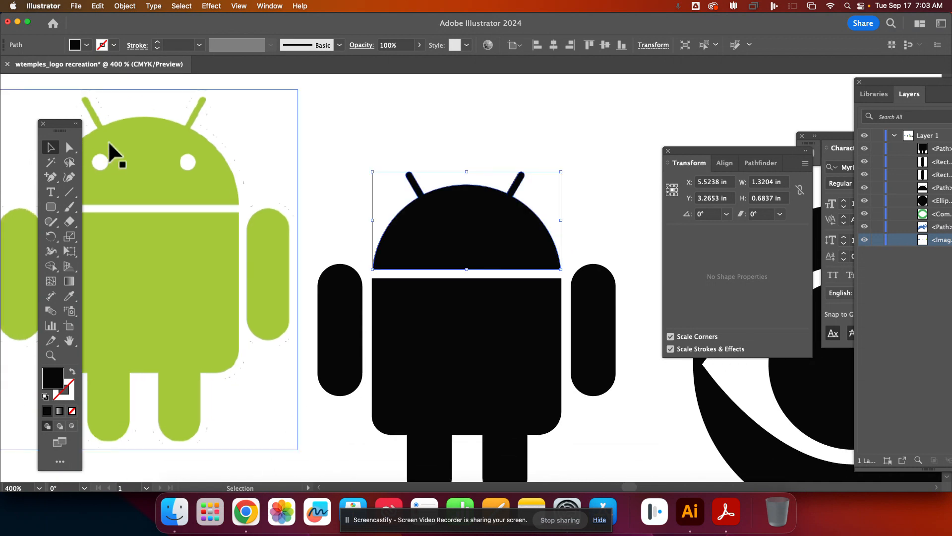
left_click(50, 207)
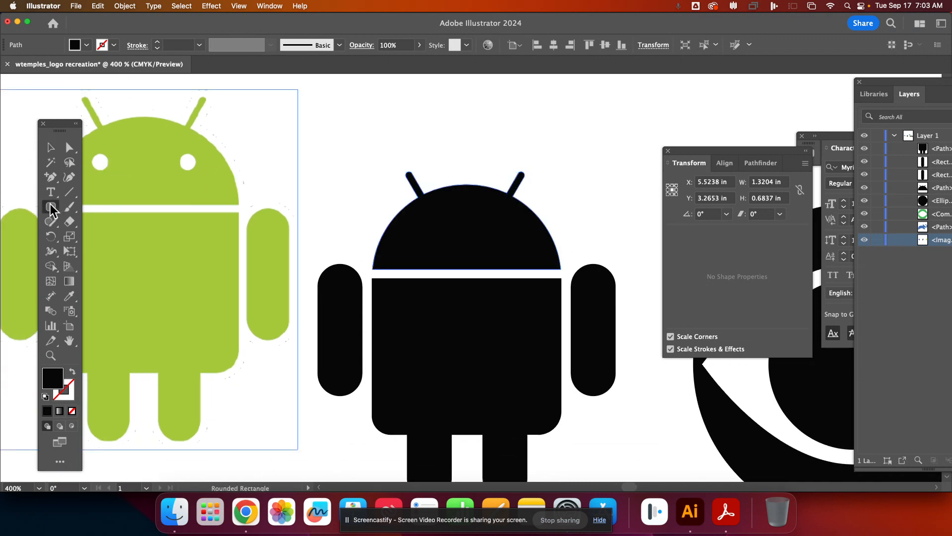
left_click(99, 237)
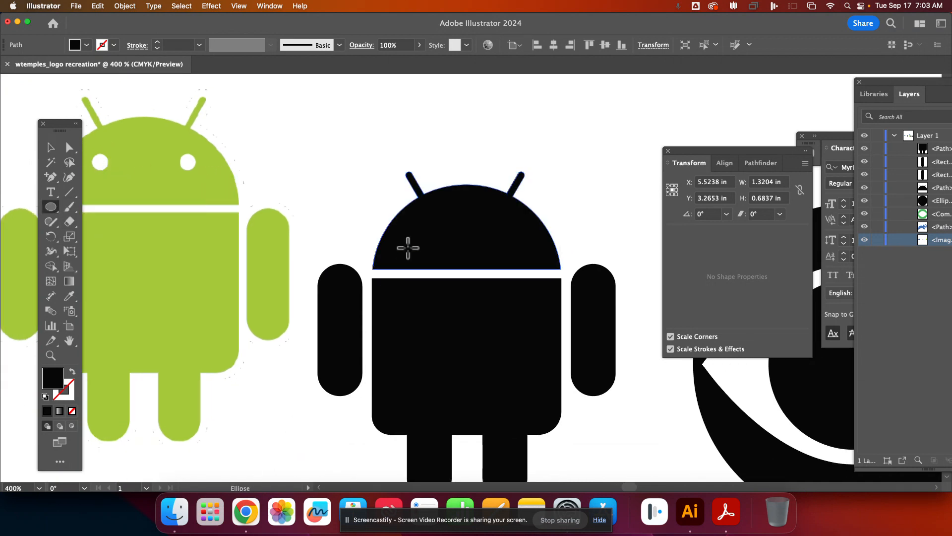
double_click(52, 382)
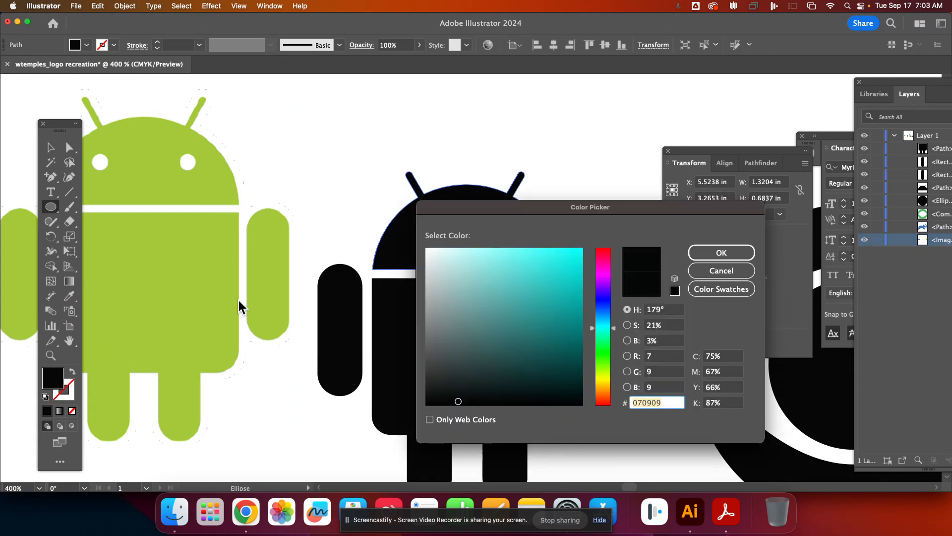
left_click_drag(463, 273, 423, 253)
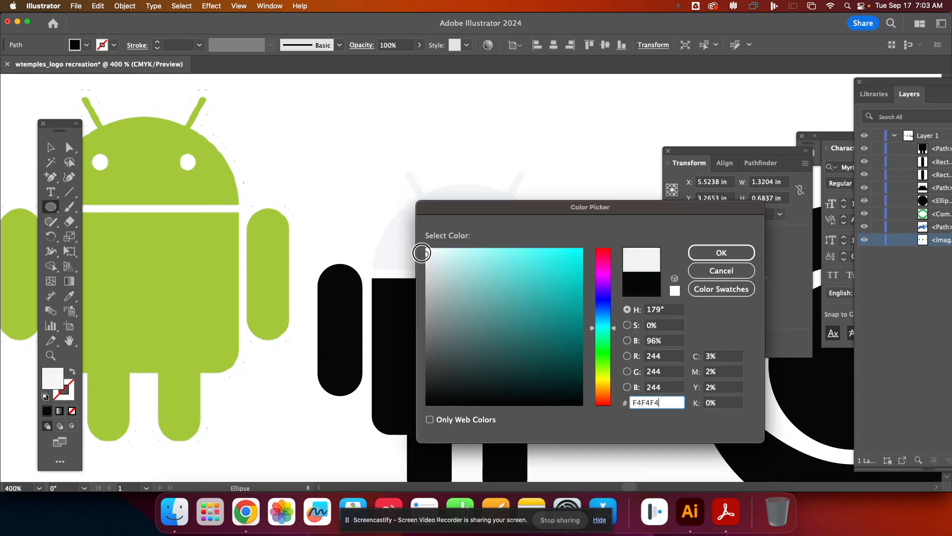
left_click(708, 268)
left_click(51, 147)
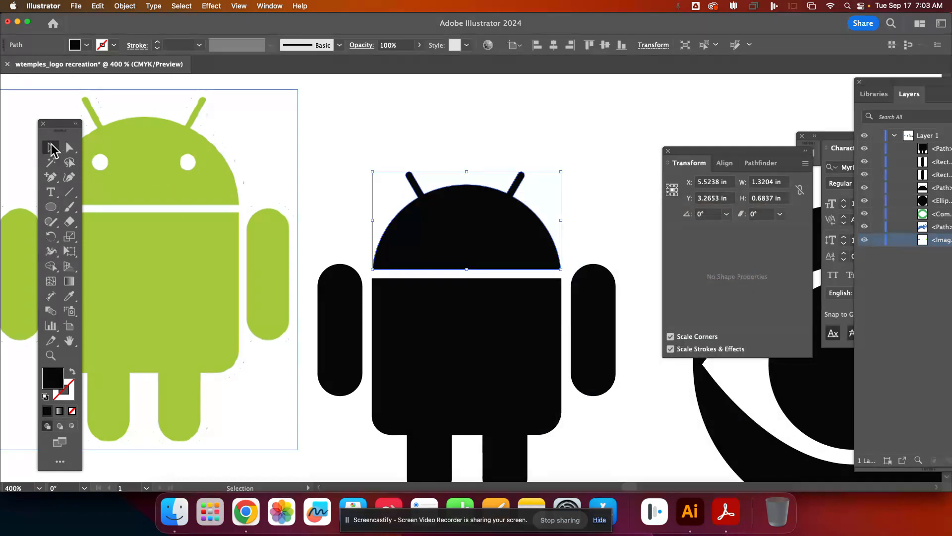
With nothing selected, set the fill to F8FFFF and draw a circle about 0.13 in wide over the green reference's right eye.
left_click(361, 118)
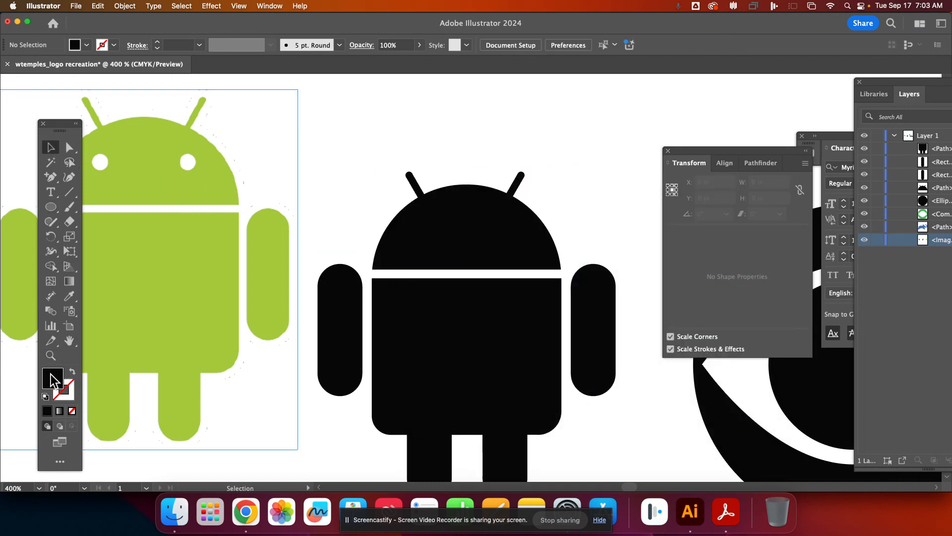
double_click(53, 381)
left_click(428, 249)
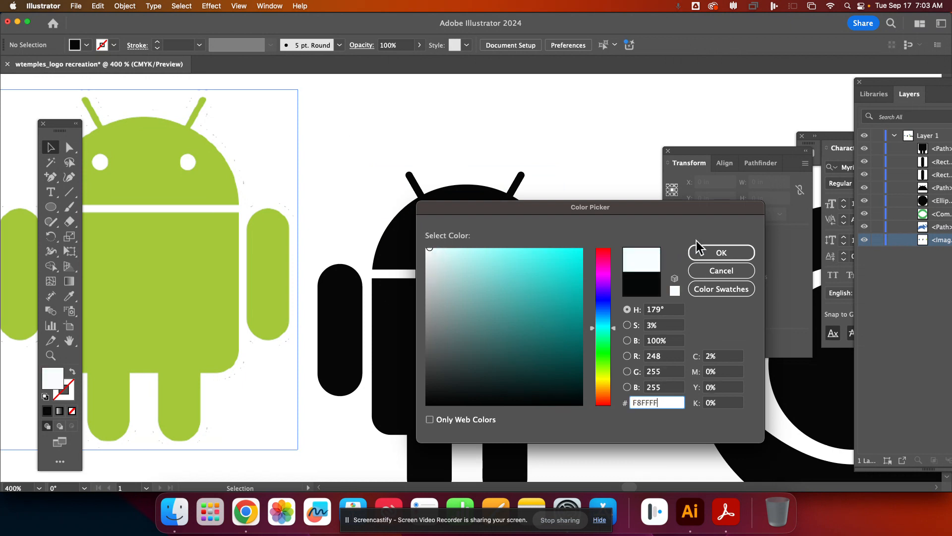
left_click(721, 252)
left_click(51, 206)
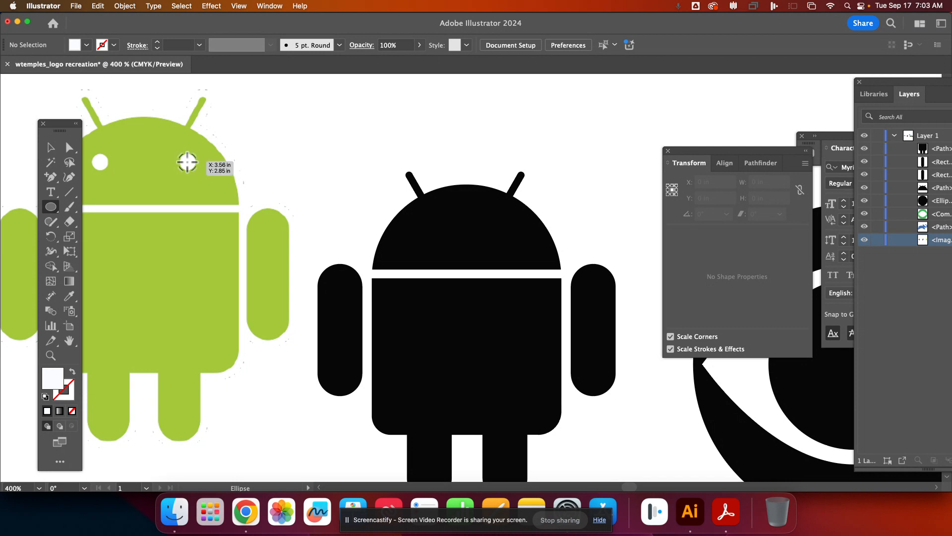
left_click_drag(186, 160, 196, 170)
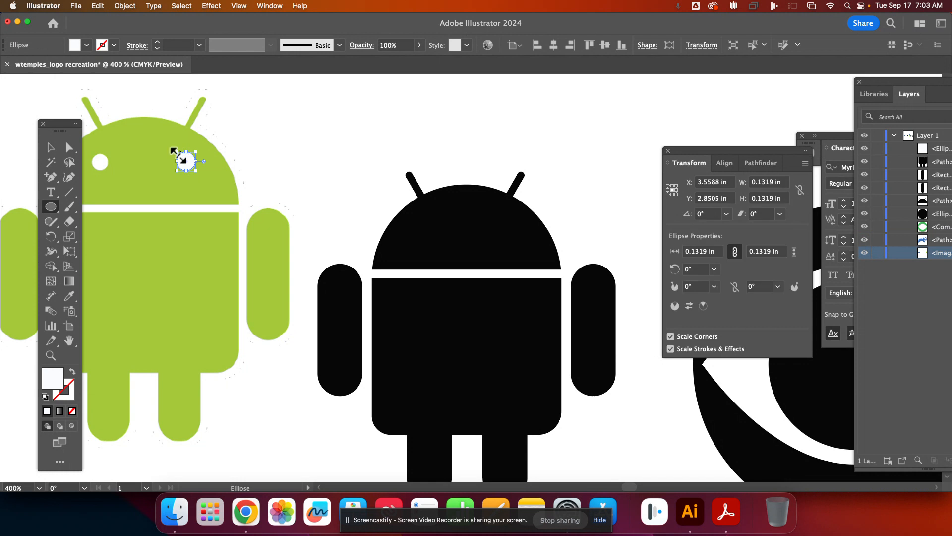
Move the circle onto the black head at about X 5.27 in, Y 3.30 in, and copy it horizontally to X 5.79 in as the second eye.
left_click(48, 148)
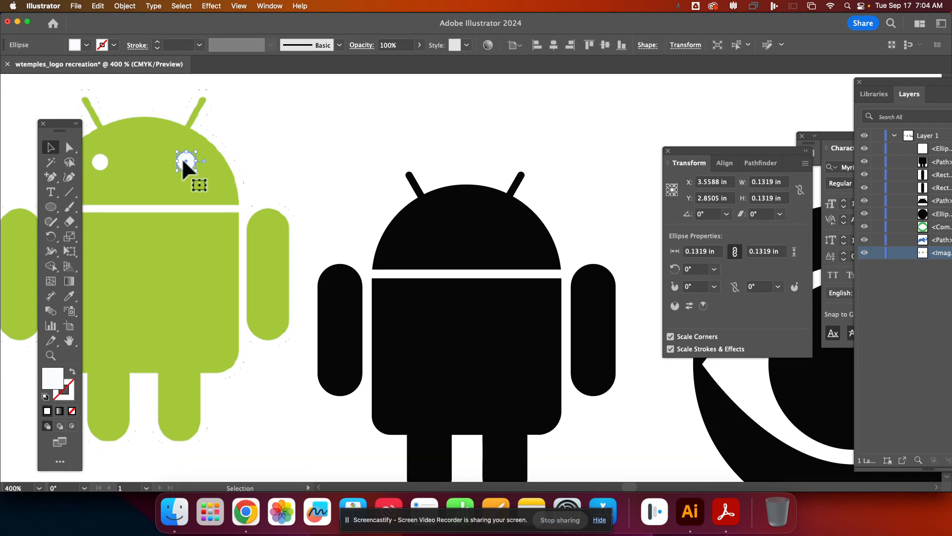
left_click_drag(185, 164, 505, 226)
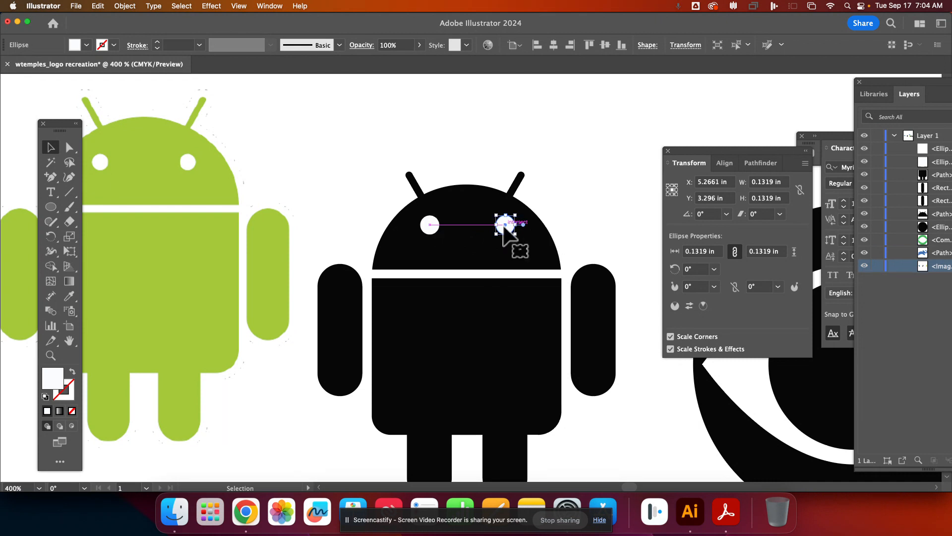
left_click(605, 205)
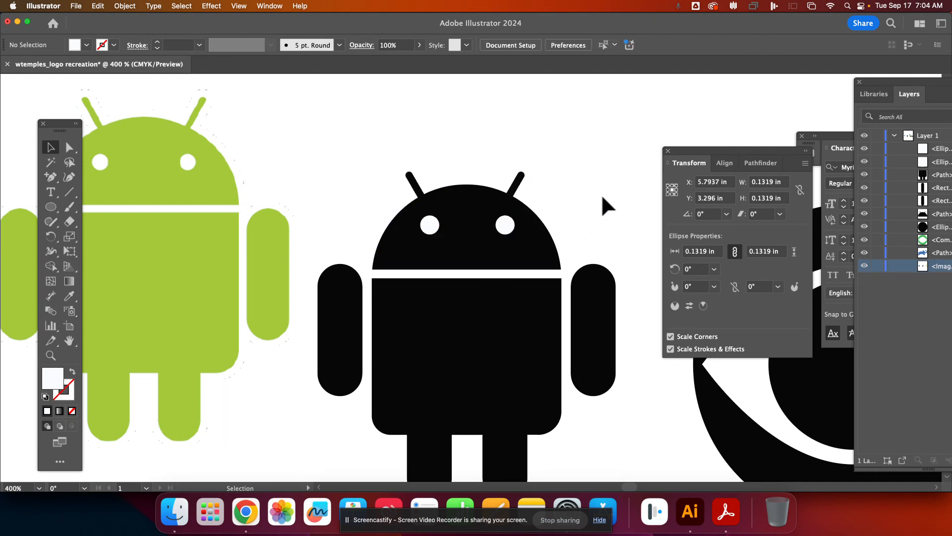
Cut both eye circles out of the black head with the Shape Builder.
left_click(412, 231)
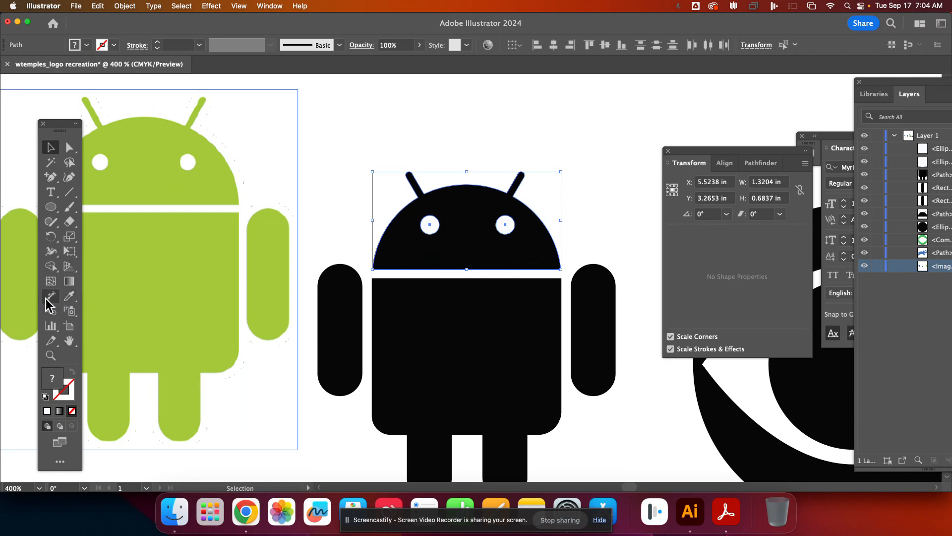
left_click(51, 266)
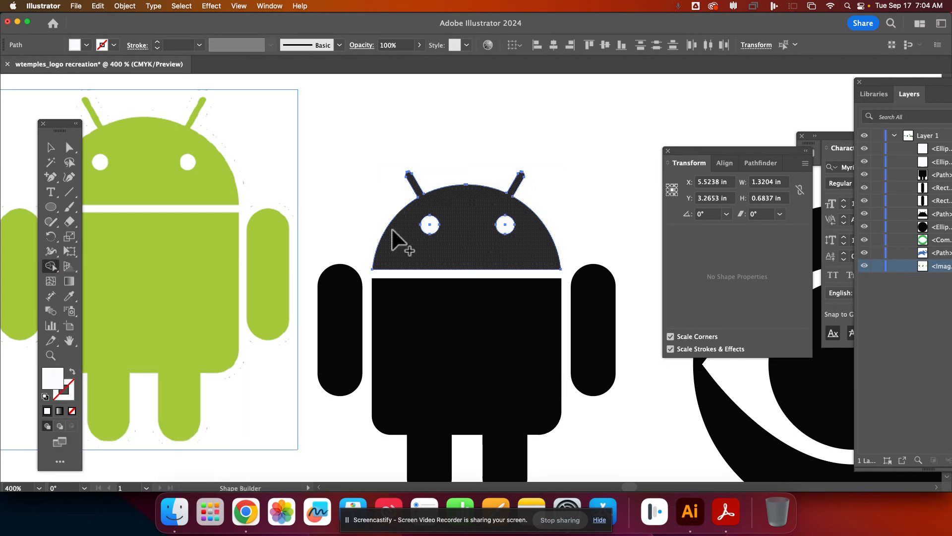
left_click(430, 224)
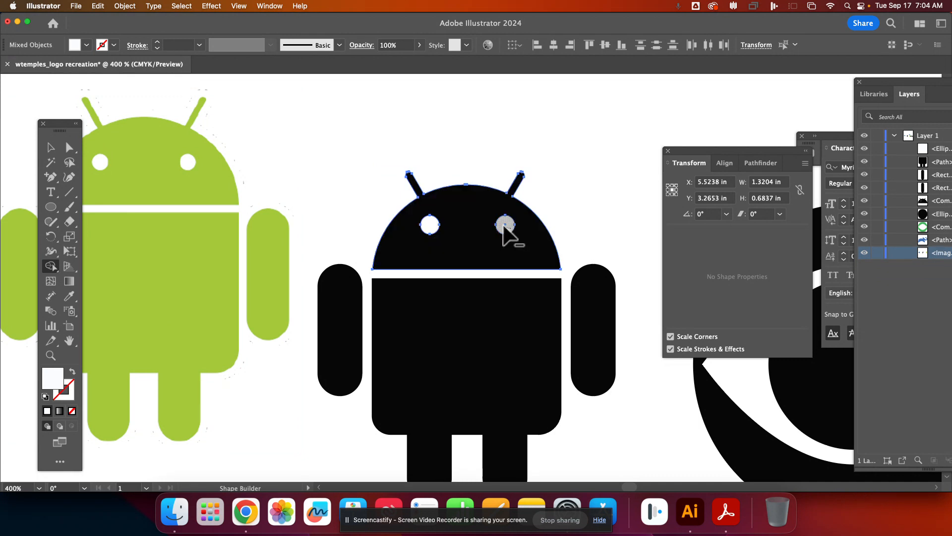
left_click(504, 227)
left_click(50, 147)
left_click(389, 230)
left_click_drag(389, 230, 491, 241)
left_click(374, 144)
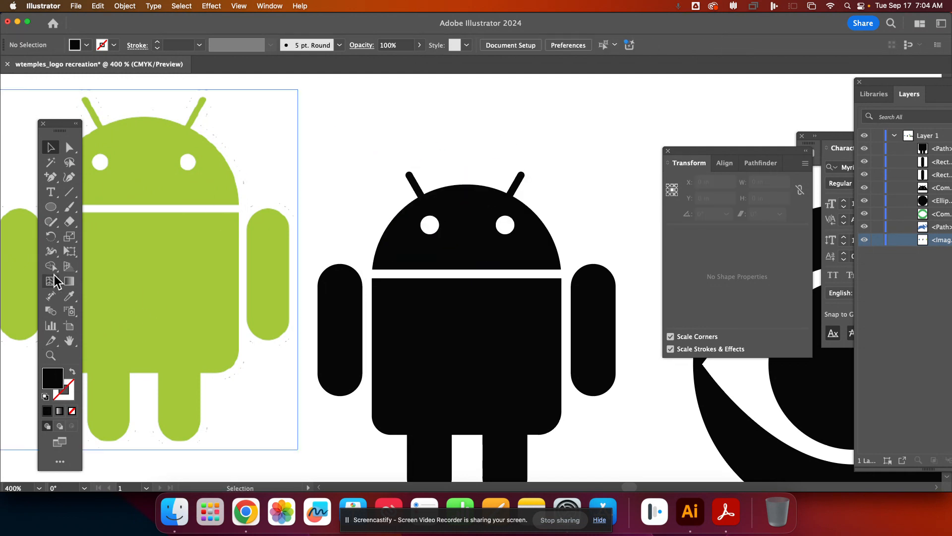
Draw a teal rectangle about 2.55 by 2.90 in over the black Android and send it to the back.
left_click_drag(51, 207, 91, 204)
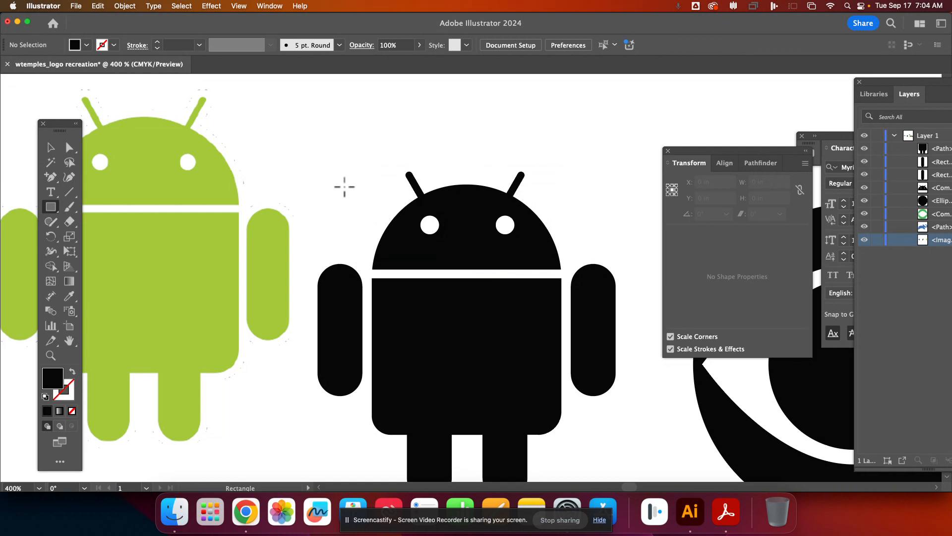
double_click(54, 380)
mouse_move(535, 357)
left_mouse_down()
mouse_move(546, 314)
mouse_move(568, 289)
left_mouse_up()
left_click(721, 253)
left_click_drag(320, 160, 680, 479)
right_click(501, 276)
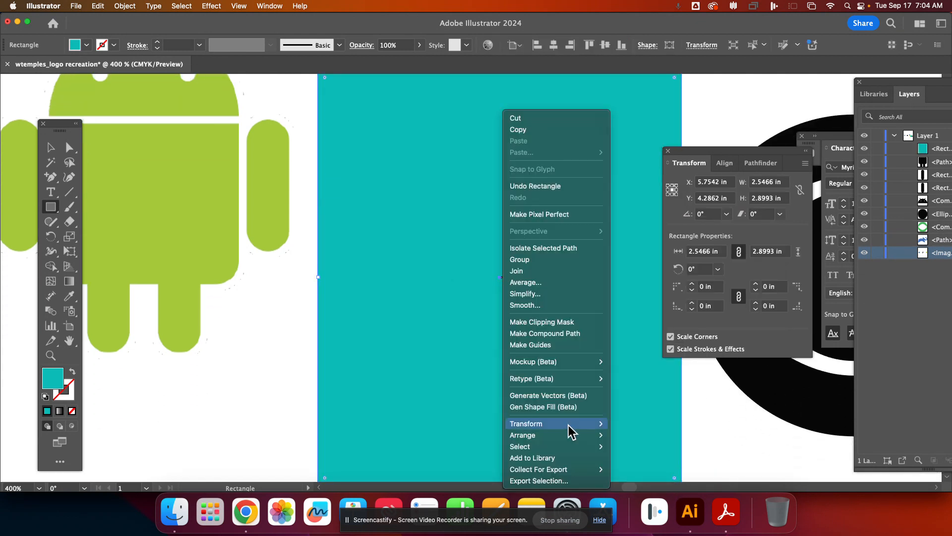
mouse_move(558, 435)
left_click(648, 464)
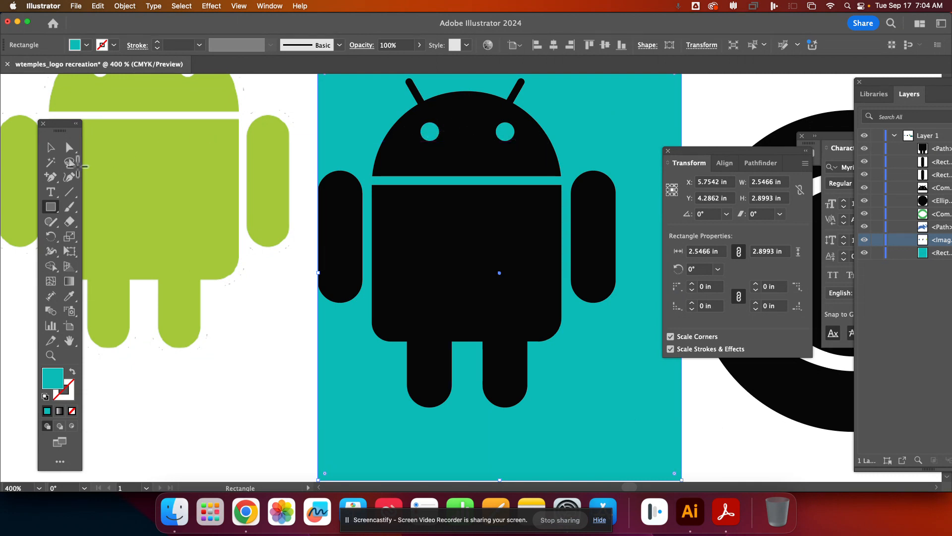
Delete the teal rectangle behind the black Android.
left_click(51, 147)
key("minus")
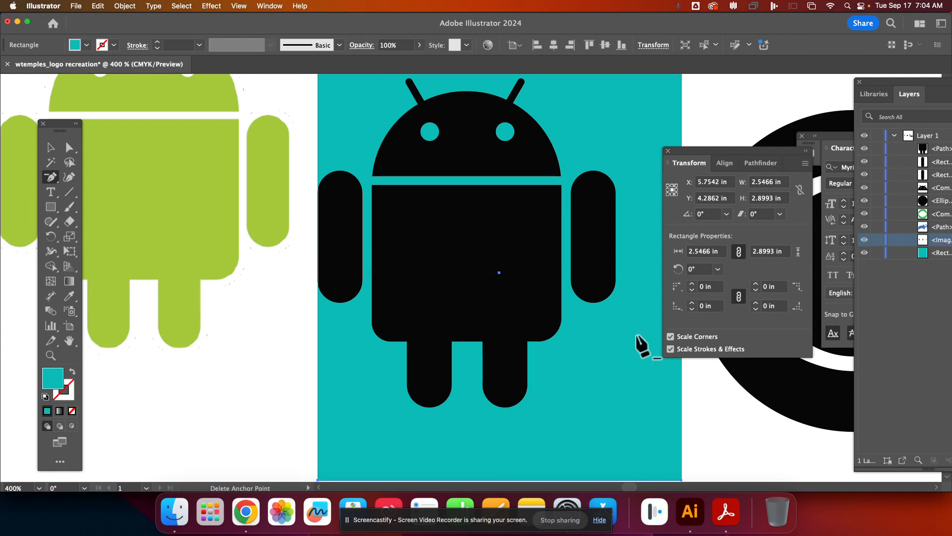
left_click(49, 148)
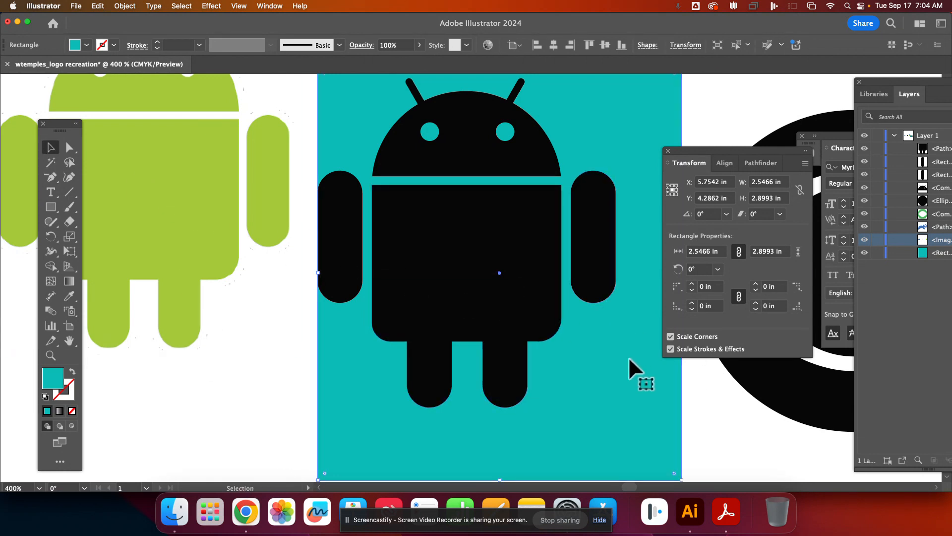
key("super+minus")
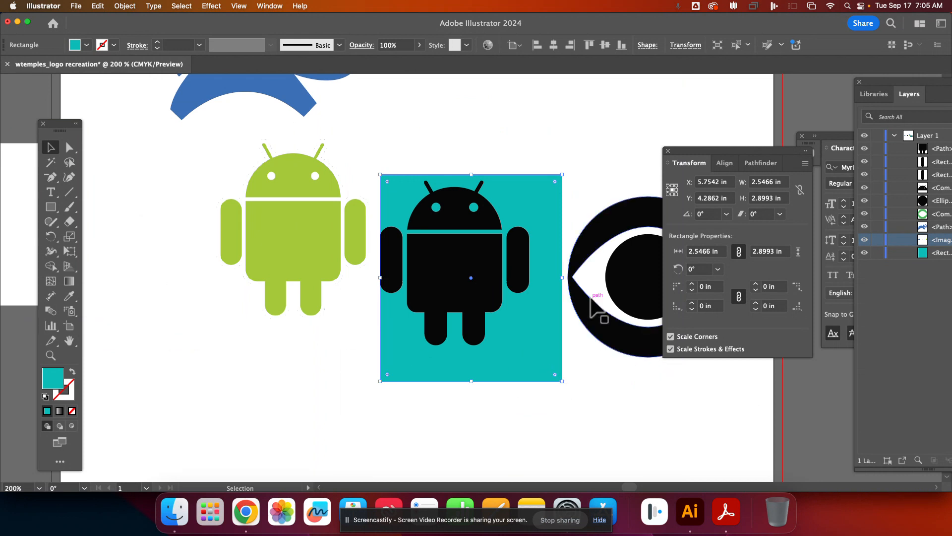
key("Delete")
Group the black Android's head, body and both arms.
scroll(504, 307, "up", 5)
scroll(504, 306, "right", 3)
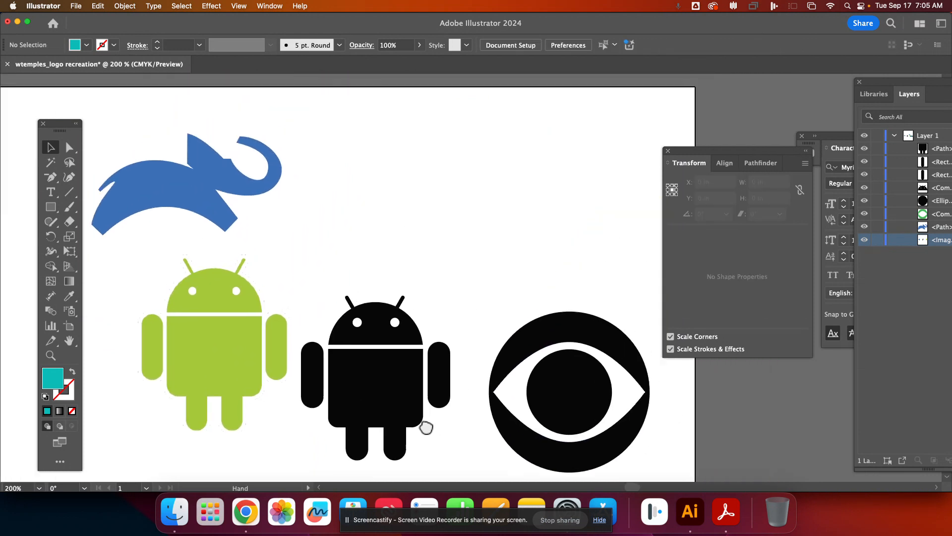
left_click_drag(371, 276, 331, 258)
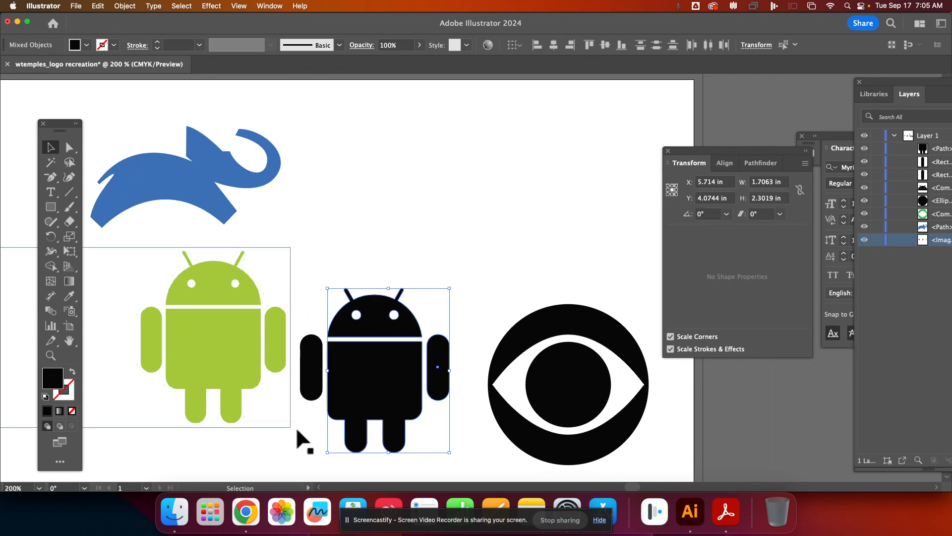
left_click_drag(458, 449, 299, 280)
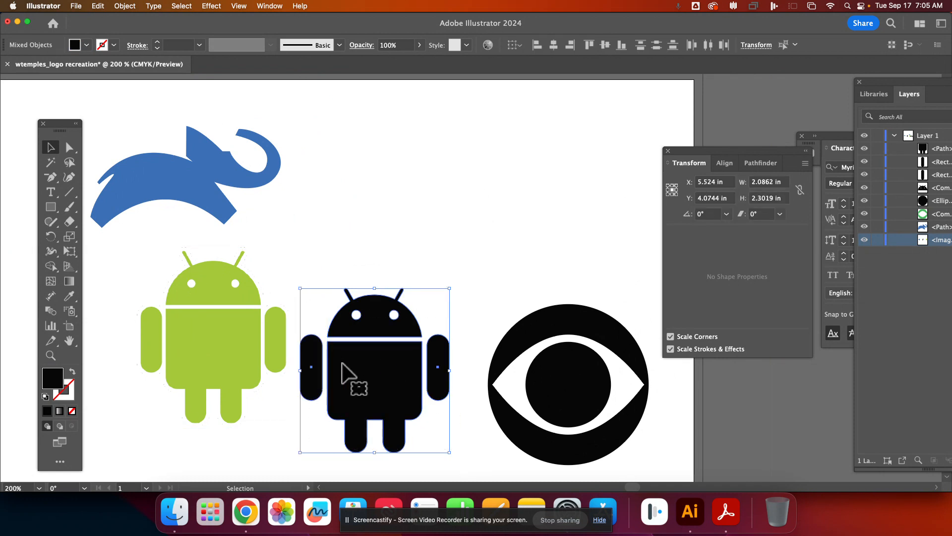
key("super+g")
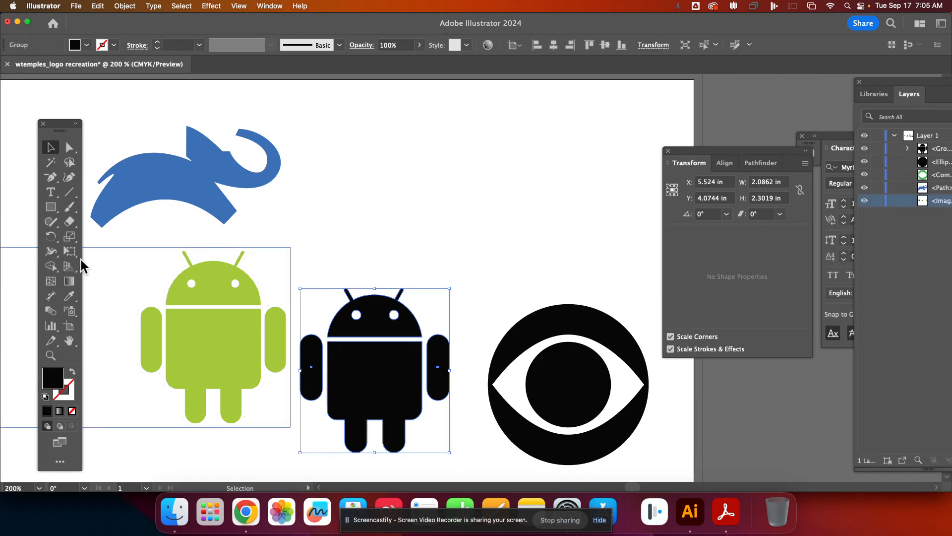
Recolour the black Android group with the green sampled from the reference Android's body using the Eyedropper.
right_click(386, 365)
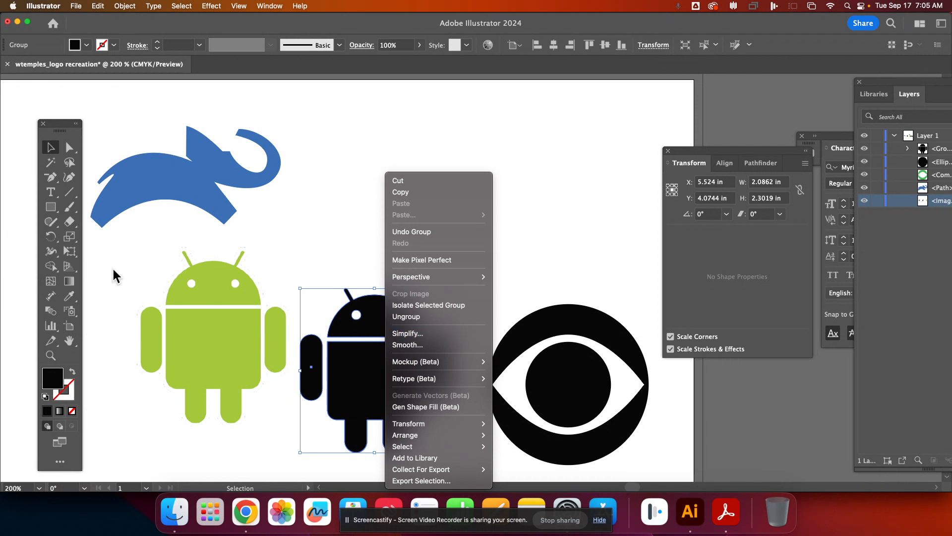
left_click(246, 229)
left_click(69, 296)
left_click(189, 334)
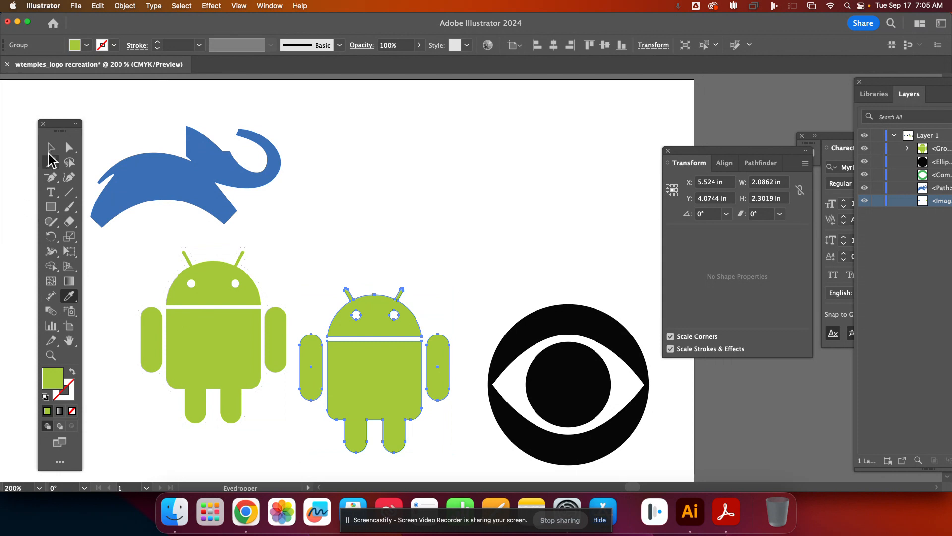
left_click(49, 155)
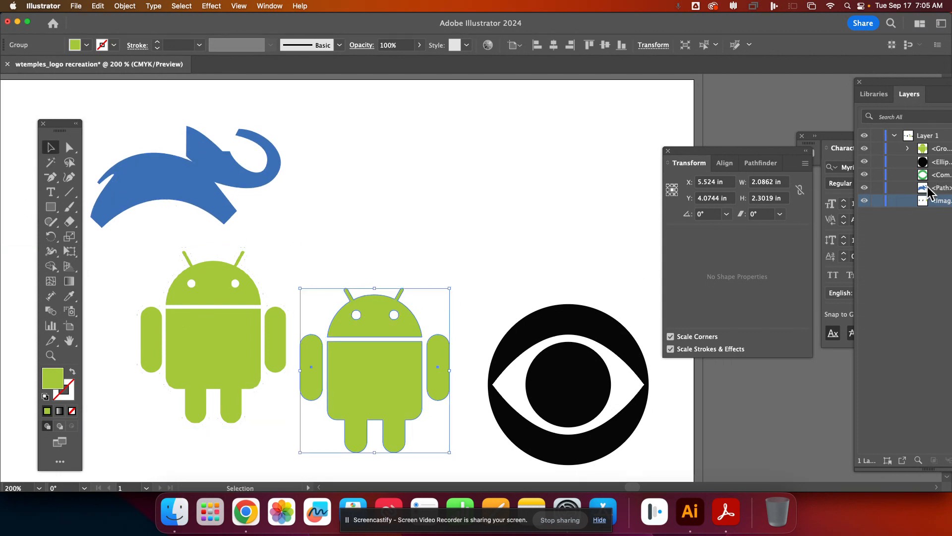
Hide the placed reference image in Layer 1 and delete it.
left_click(864, 201)
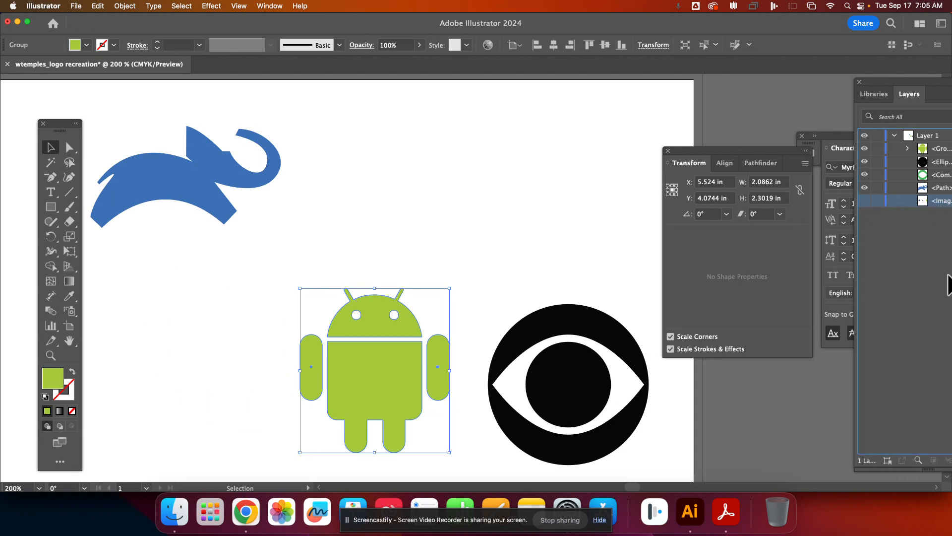
left_click_drag(927, 92, 783, 78)
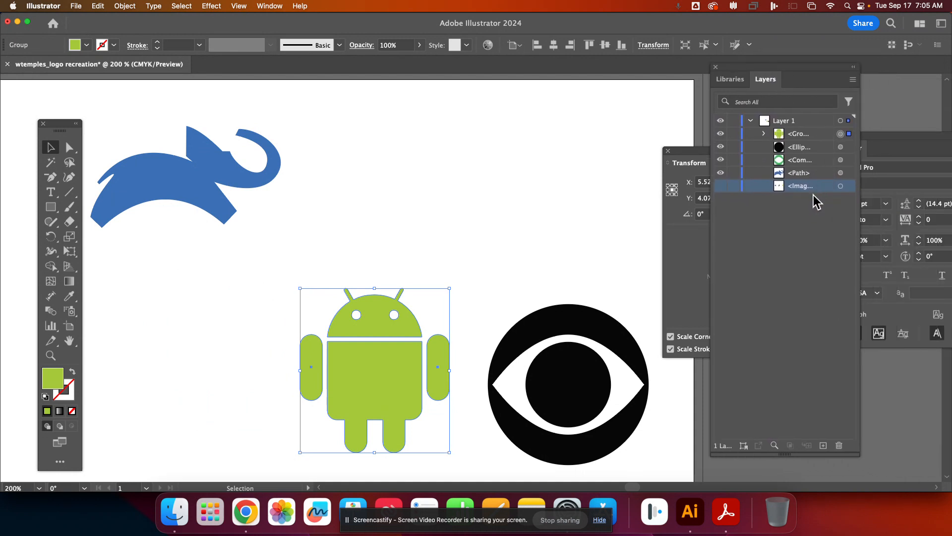
left_click_drag(846, 446, 845, 446)
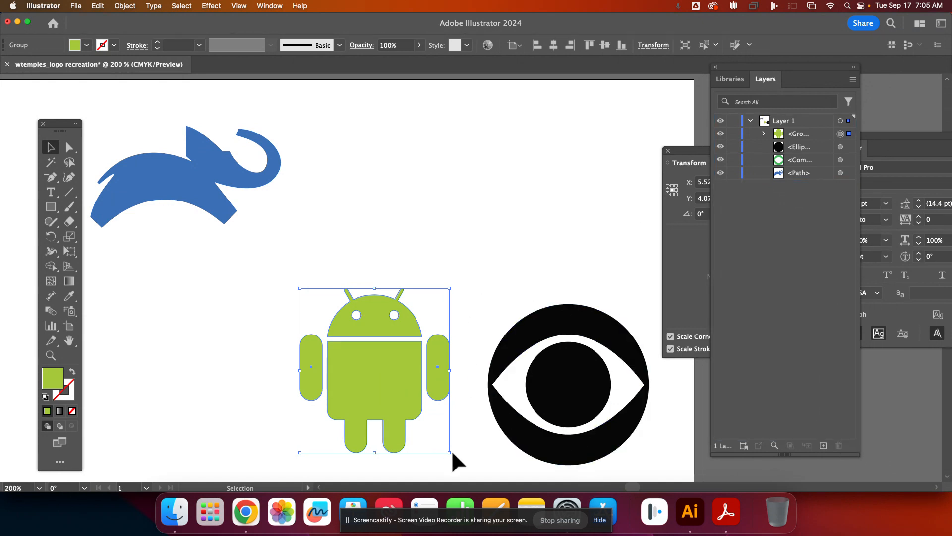
Move the blue elephant, green Android and black CBS eye into a side-by-side row along the artboard's upper edge.
key("p")
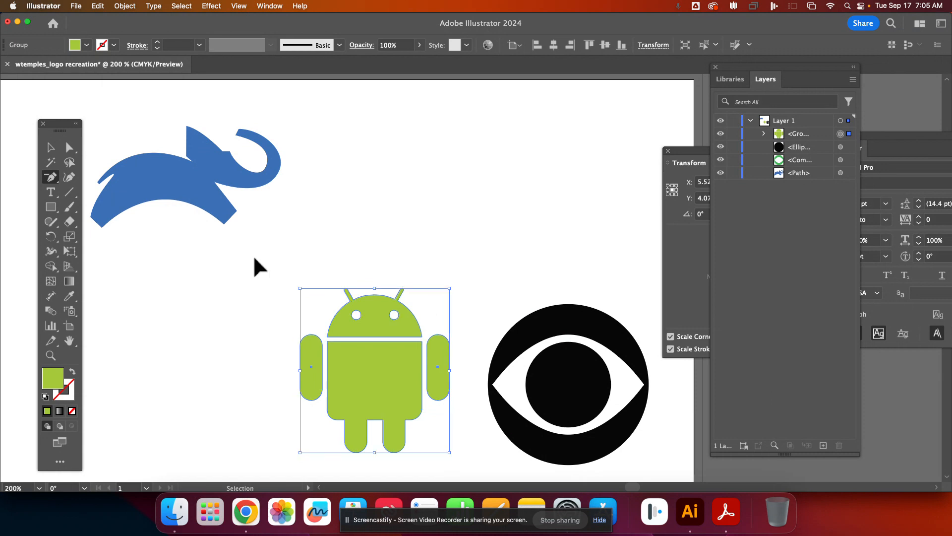
key("super+minus")
key("super+minus")
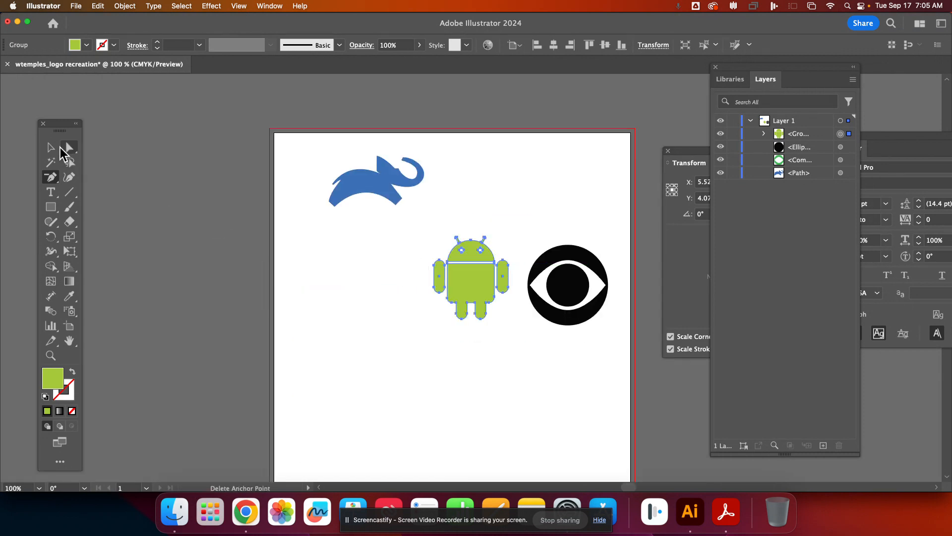
left_click(51, 146)
left_click_drag(468, 282, 469, 197)
left_click_drag(428, 221, 355, 147)
left_click_drag(392, 178, 342, 158)
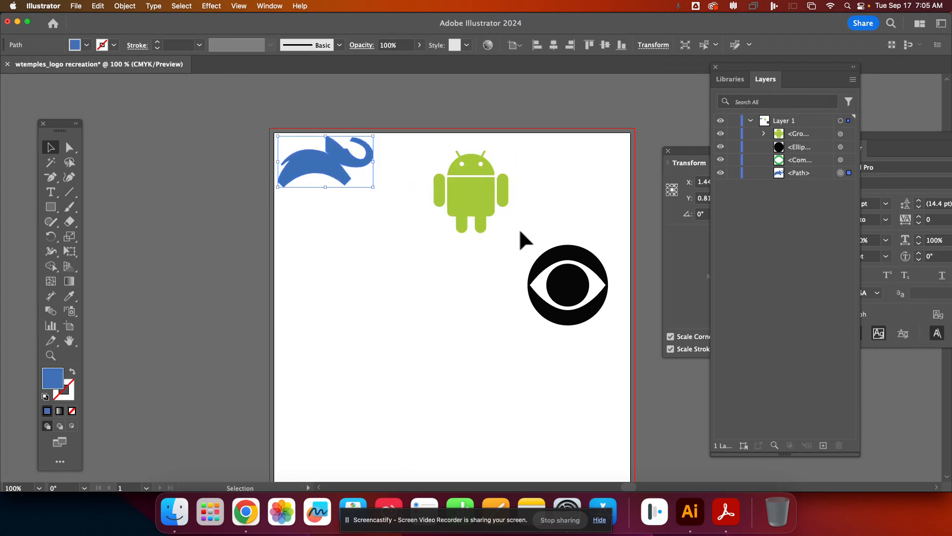
left_click_drag(491, 210, 446, 201)
left_click_drag(624, 342, 527, 188)
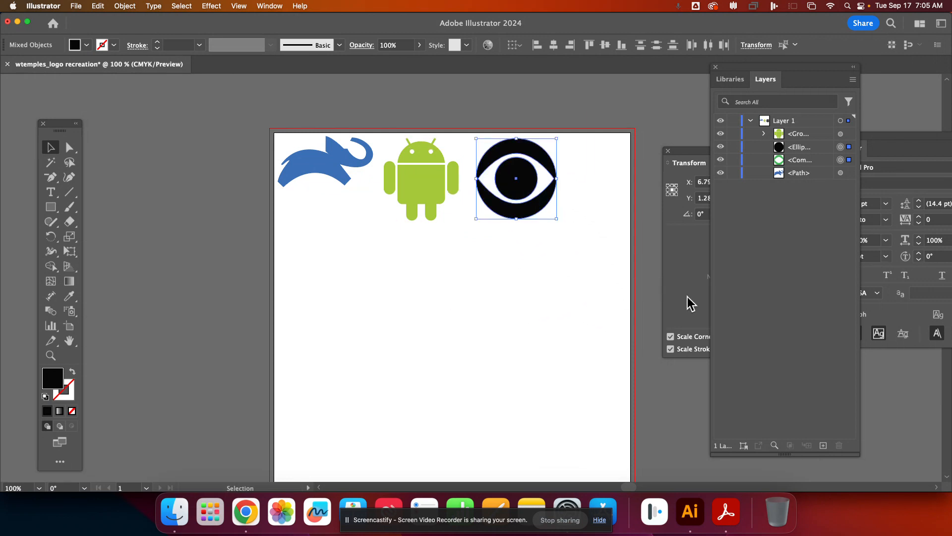
Group the two parts of the CBS eye and deselect the artwork.
key("a")
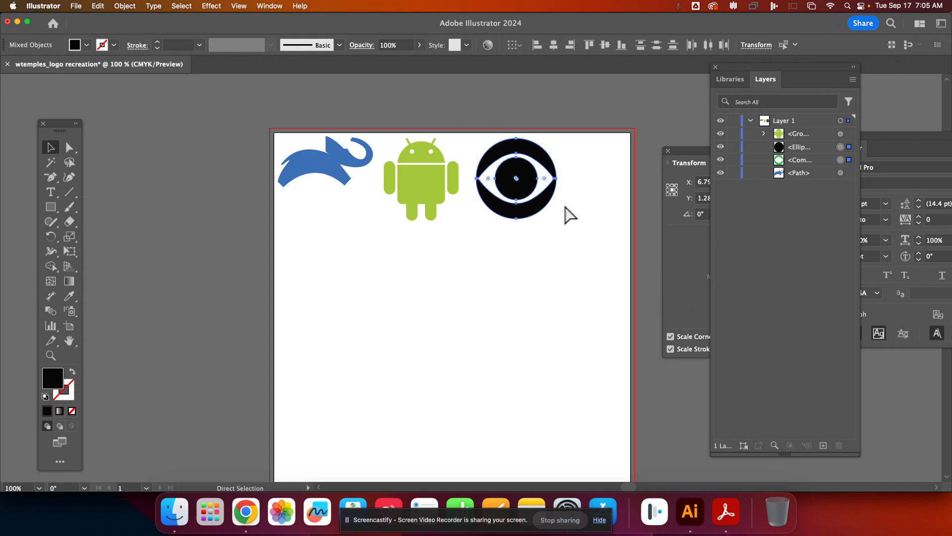
key("super+g")
key("v")
left_click(591, 290)
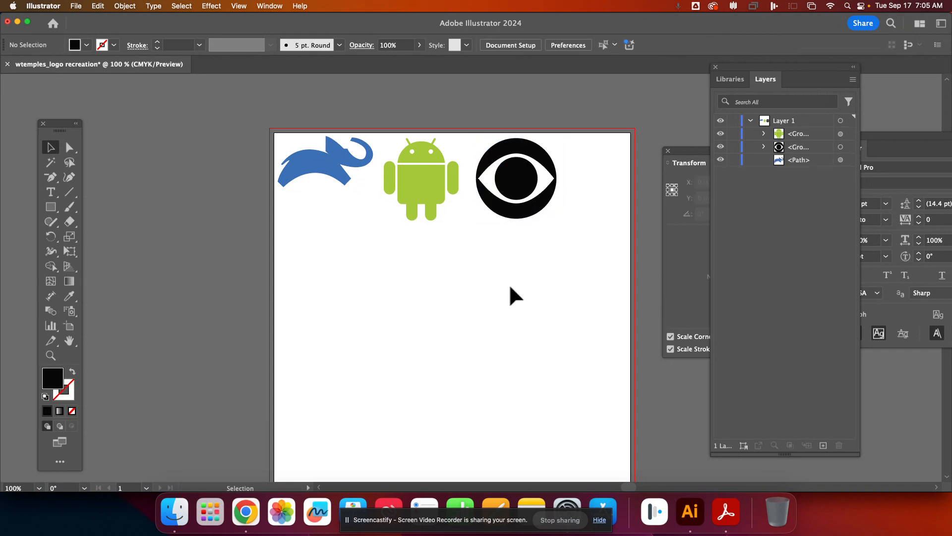
key("space")
left_click_drag(572, 313, 523, 299)
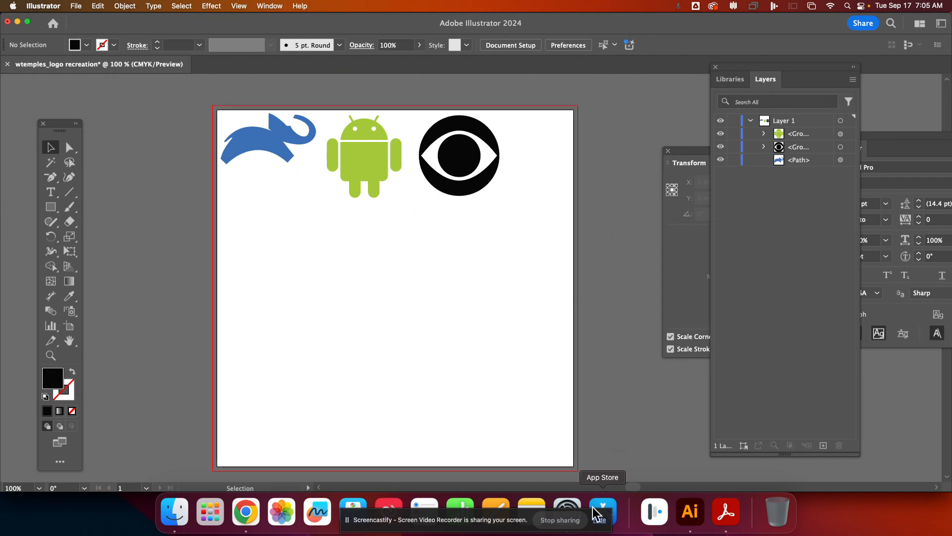
Switch to Chrome and open the logos.png attachment of the "Recreate logos" Classroom assignment.
left_click(247, 511)
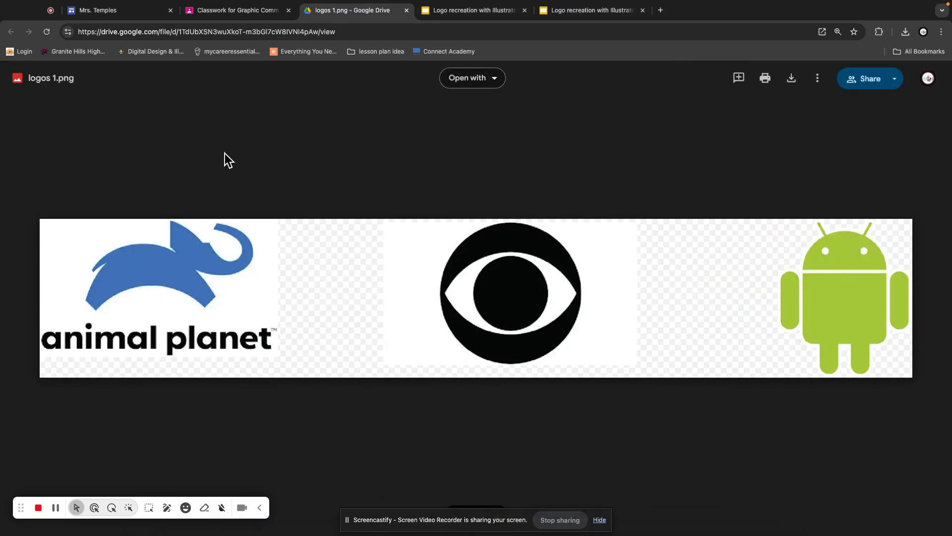
left_click(252, 5)
left_click(206, 21)
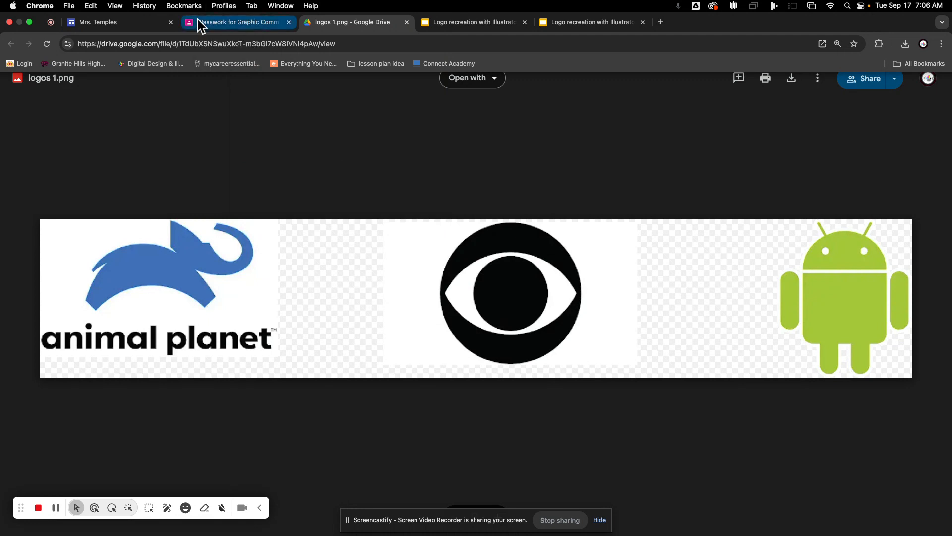
left_click(311, 411)
left_click(238, 439)
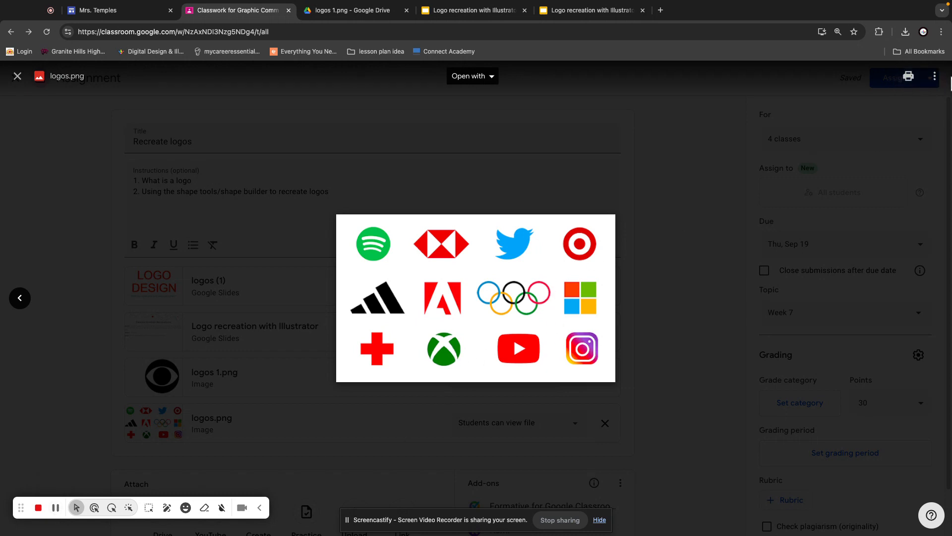
Open logos.png in its own Google Drive page and download it.
left_click(935, 77)
left_click(866, 130)
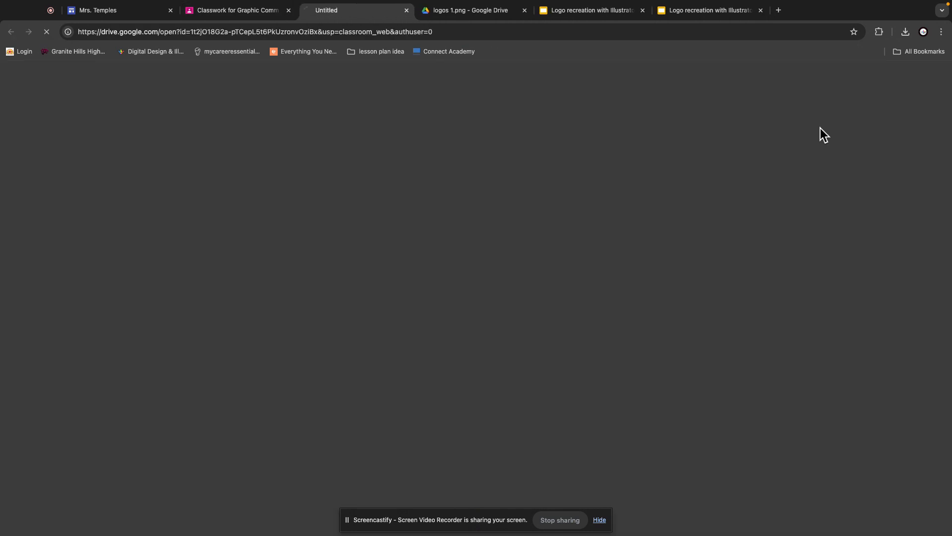
left_click(800, 80)
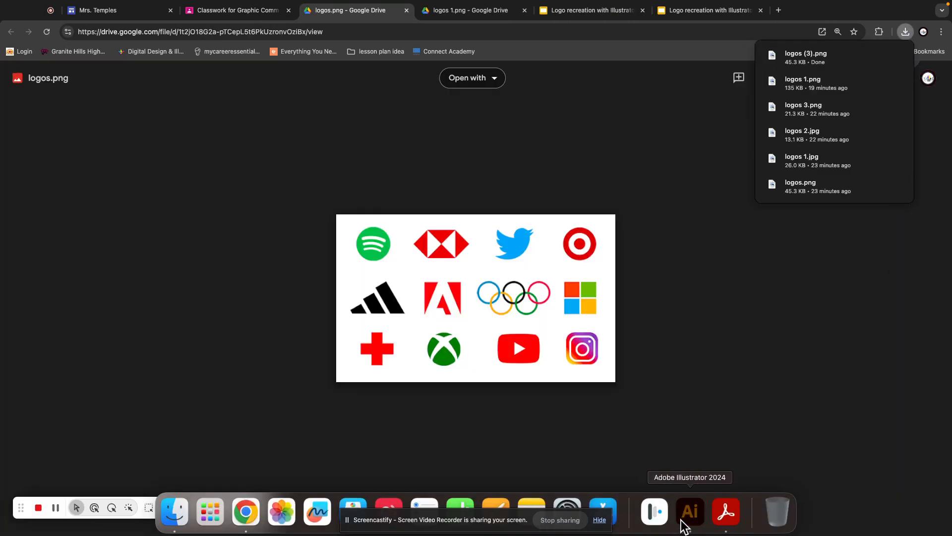
Switch to Illustrator, place logos.png from the Desktop and position it just below the CBS eye.
left_click(689, 510)
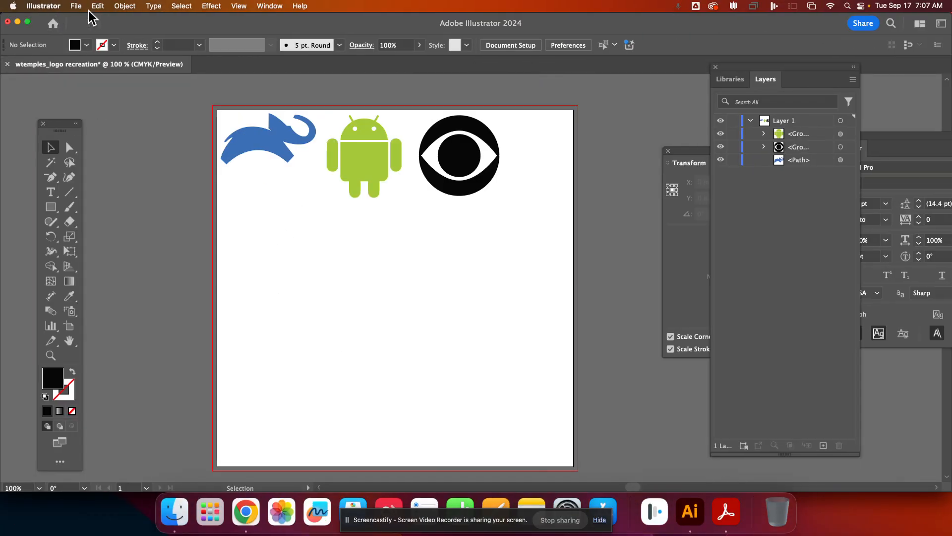
left_click(75, 6)
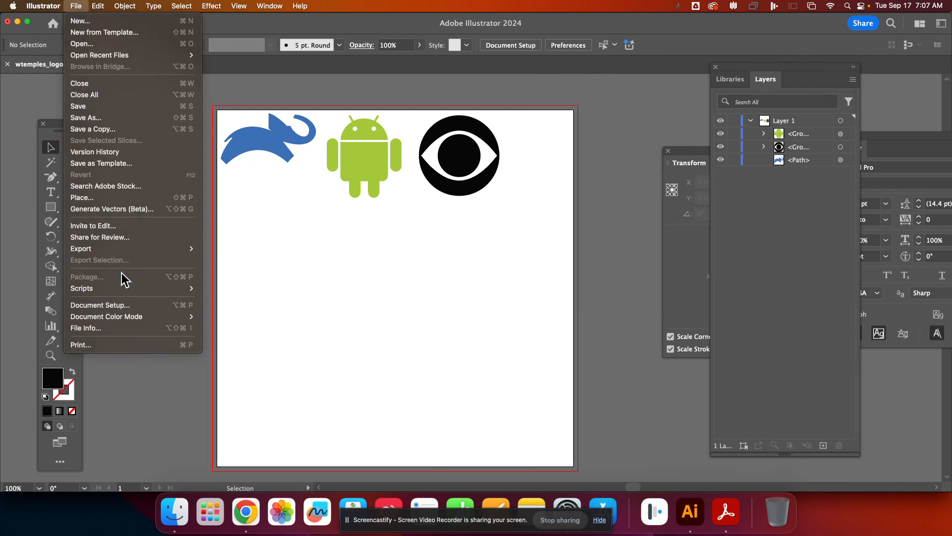
left_click(149, 198)
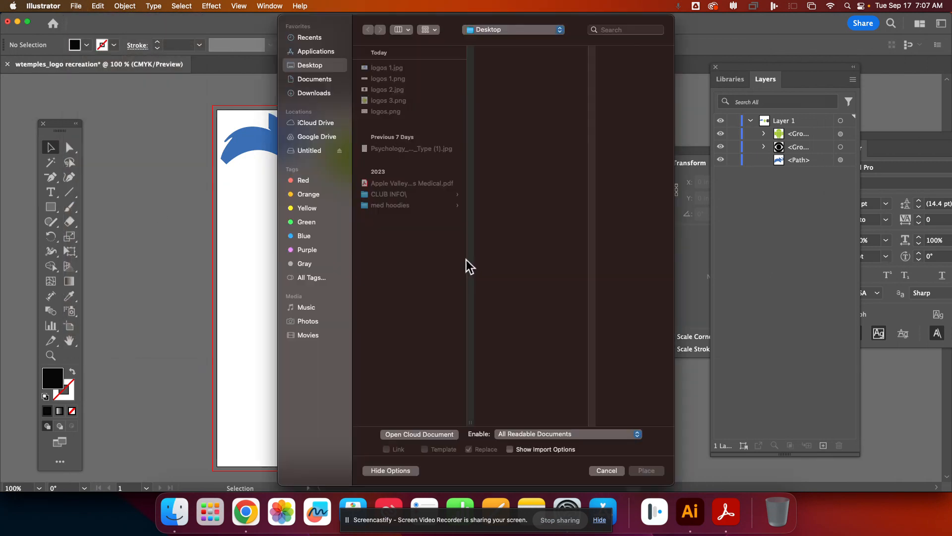
left_click(386, 112)
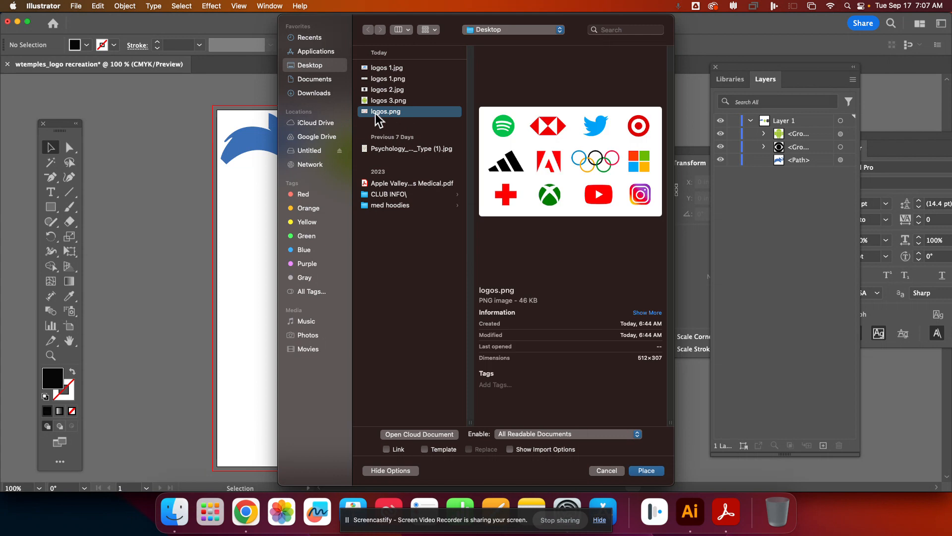
left_click(646, 473)
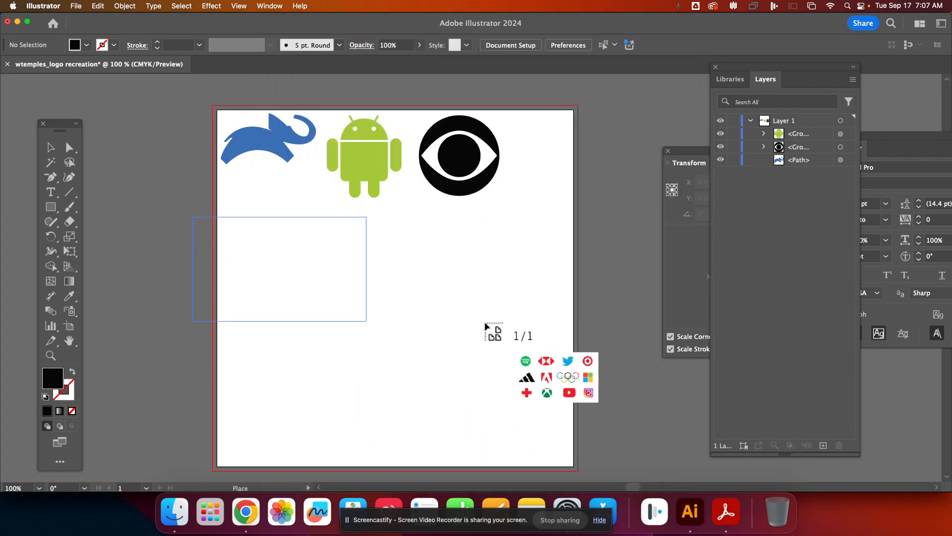
left_click(350, 332)
left_click_drag(283, 287, 499, 261)
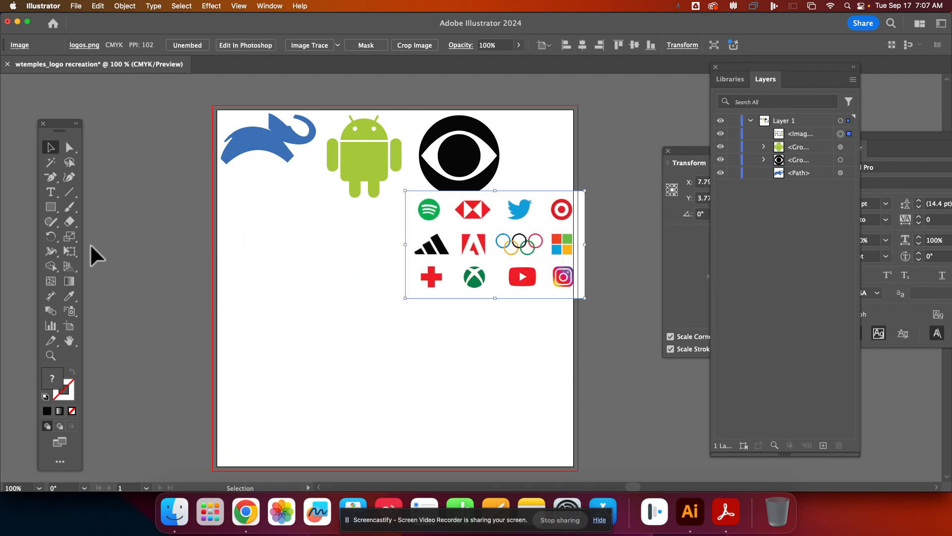
Draw a circle about 1.64 in across near the artboard's left edge, with no fill and a 1 pt black stroke.
left_click(49, 207)
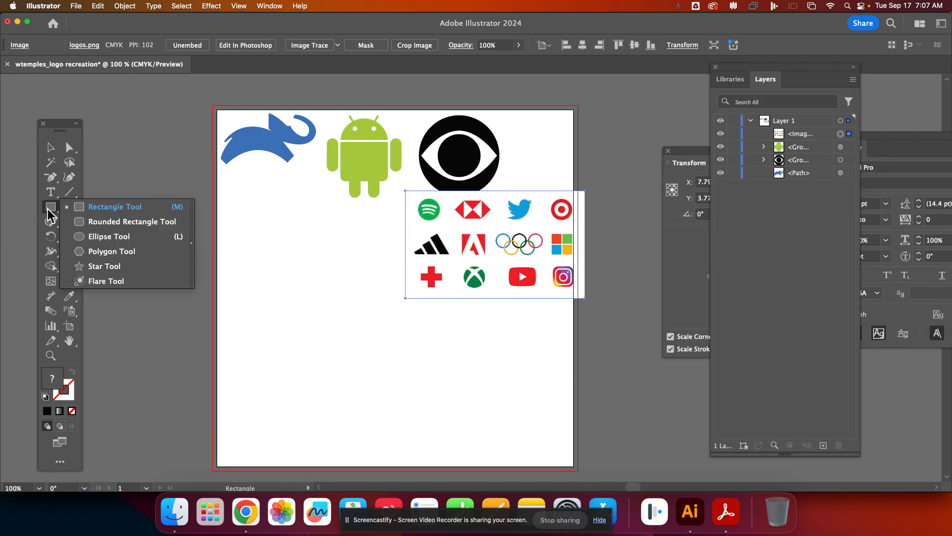
left_click(108, 238)
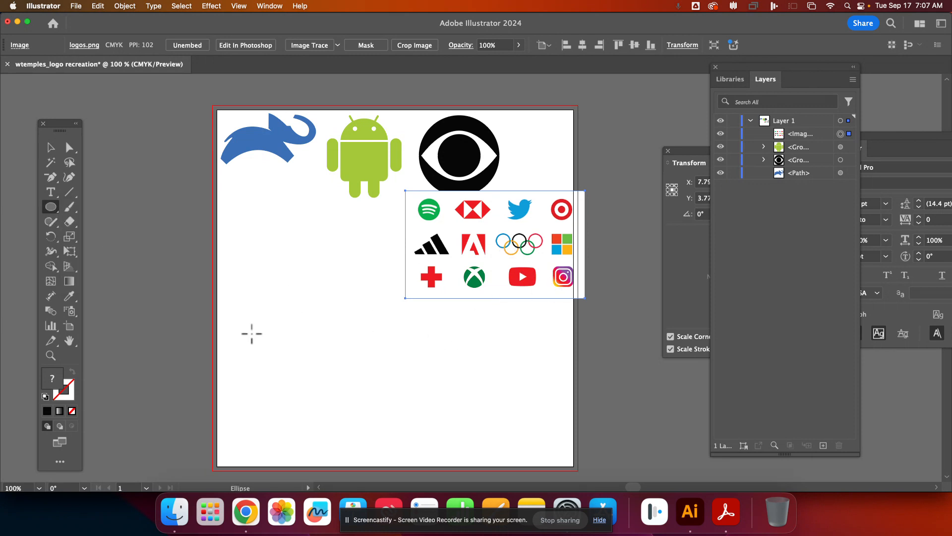
left_click_drag(252, 334, 281, 362)
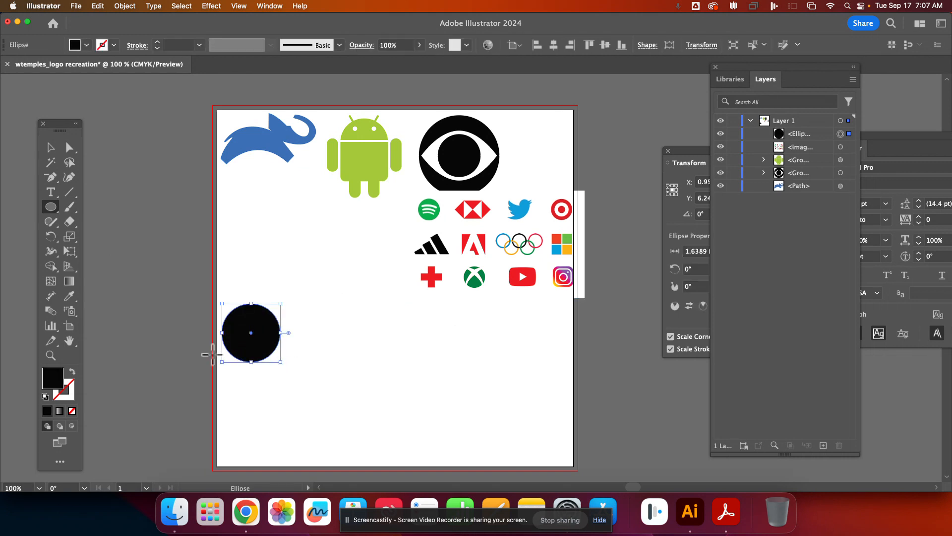
left_click(73, 372)
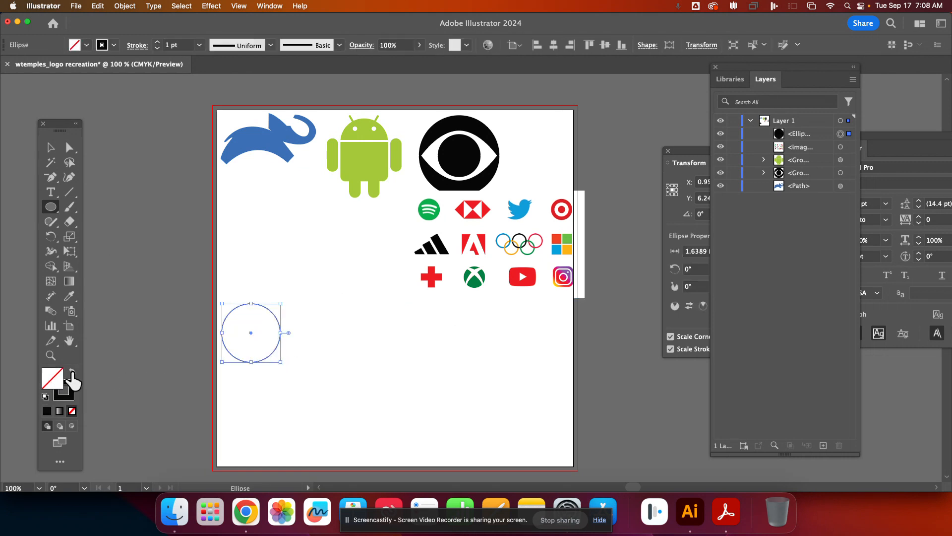
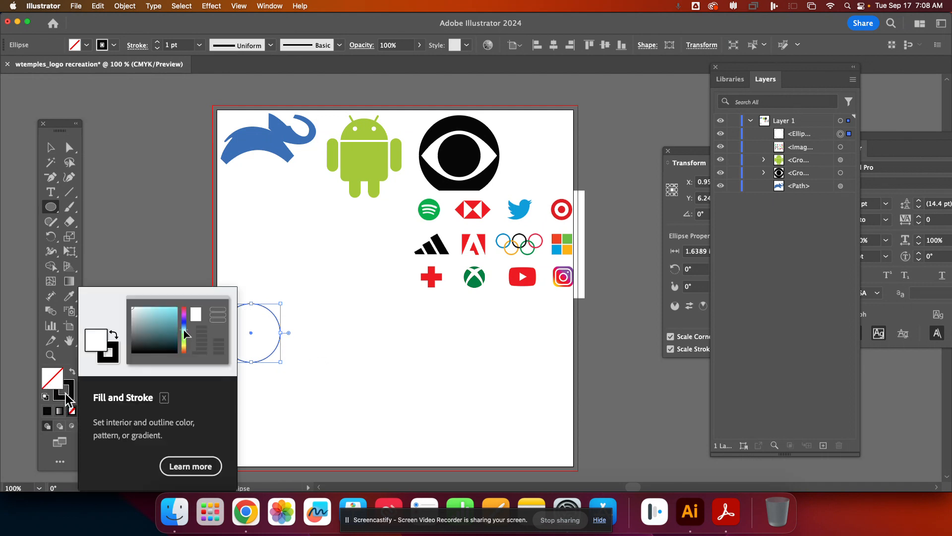
left_click(72, 371)
left_click(72, 372)
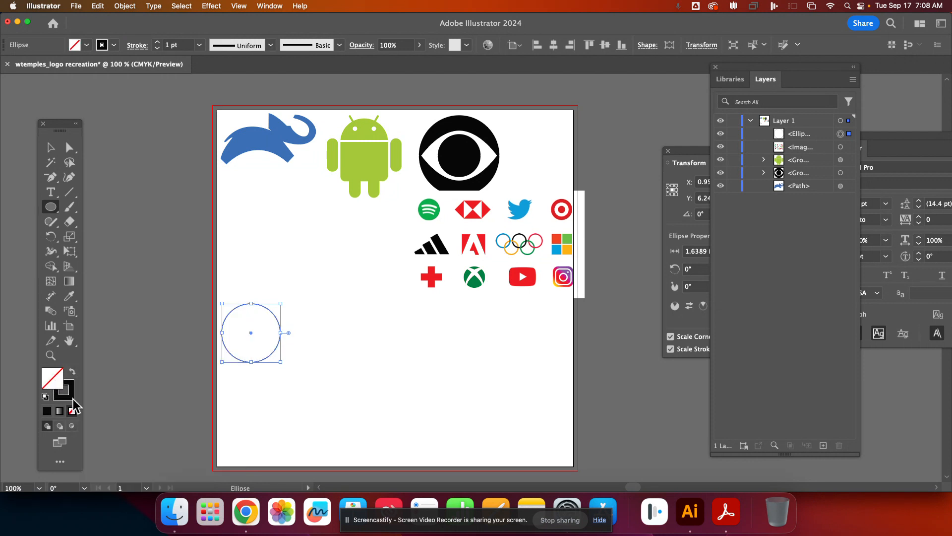
left_click(86, 45)
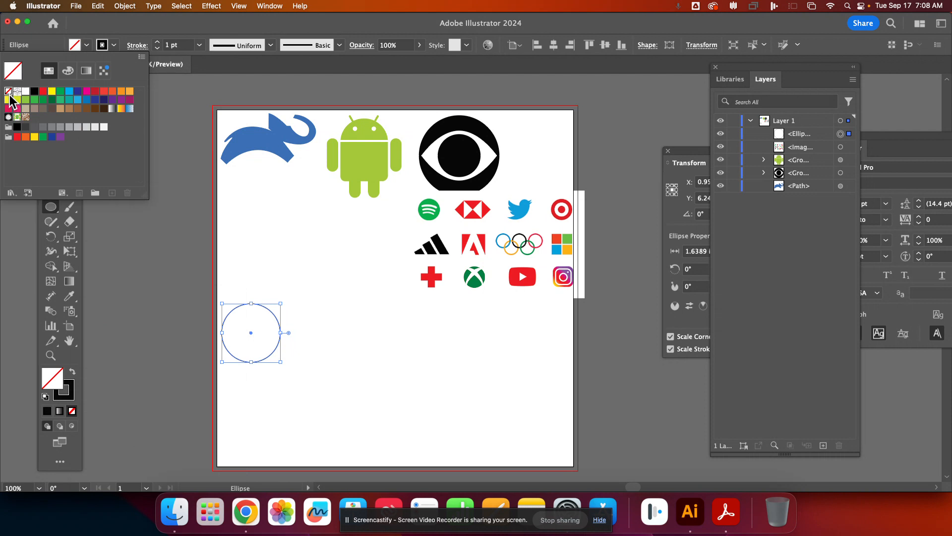
left_click(111, 44)
left_click(113, 45)
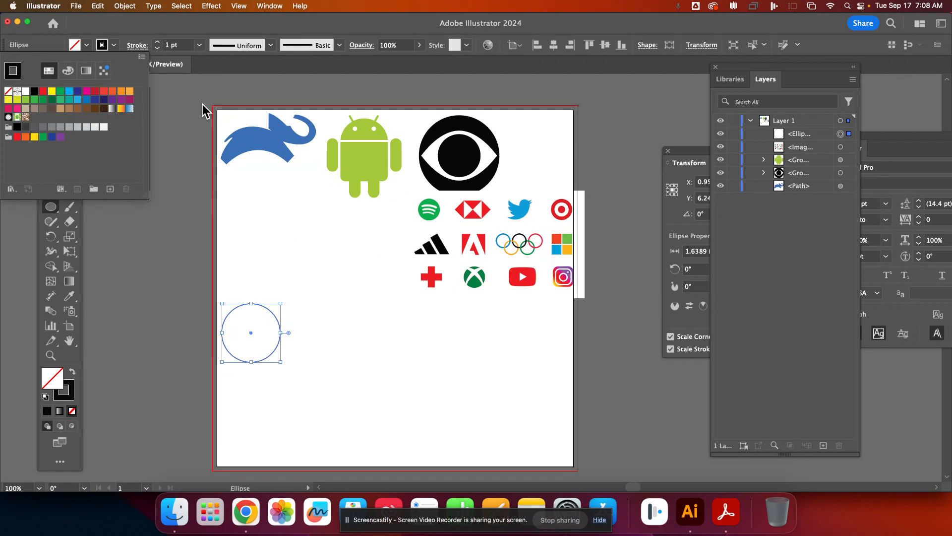
left_click(72, 298)
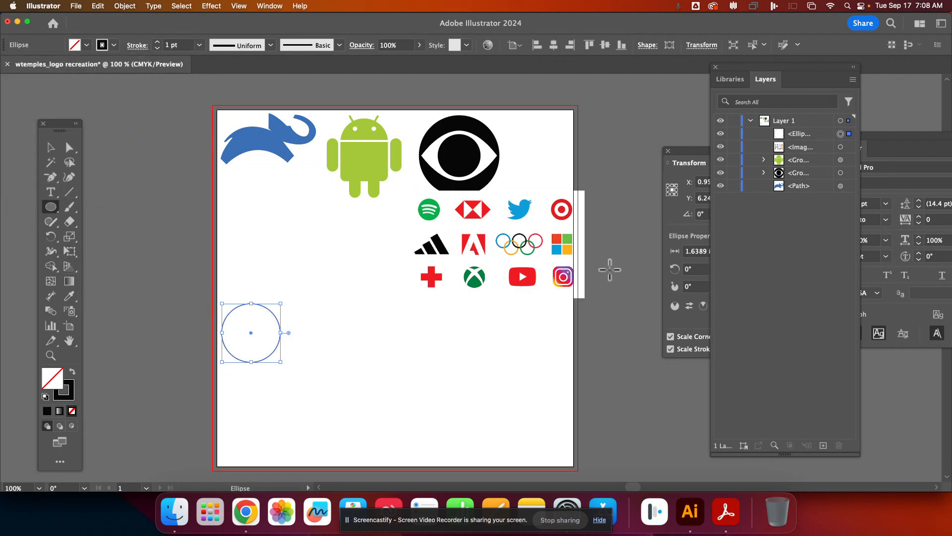
left_click(497, 238)
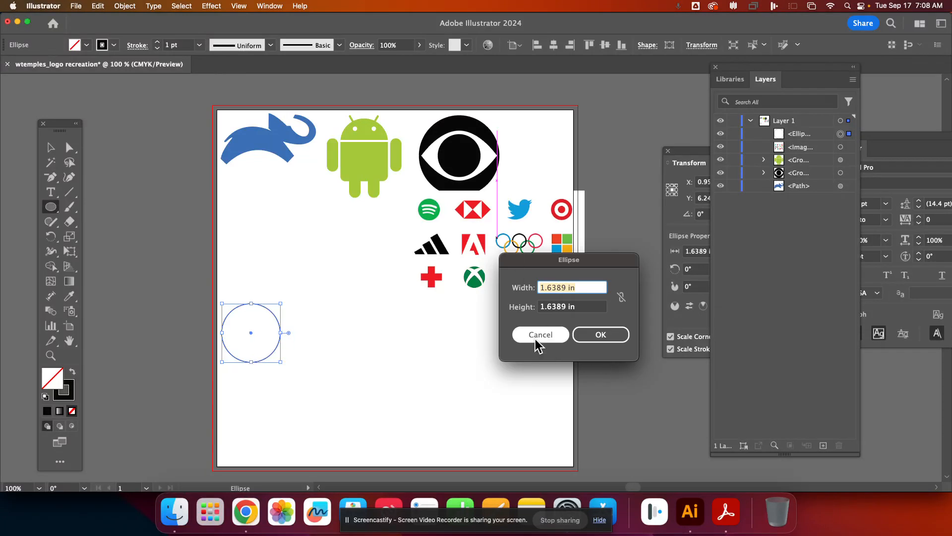
left_click(518, 339)
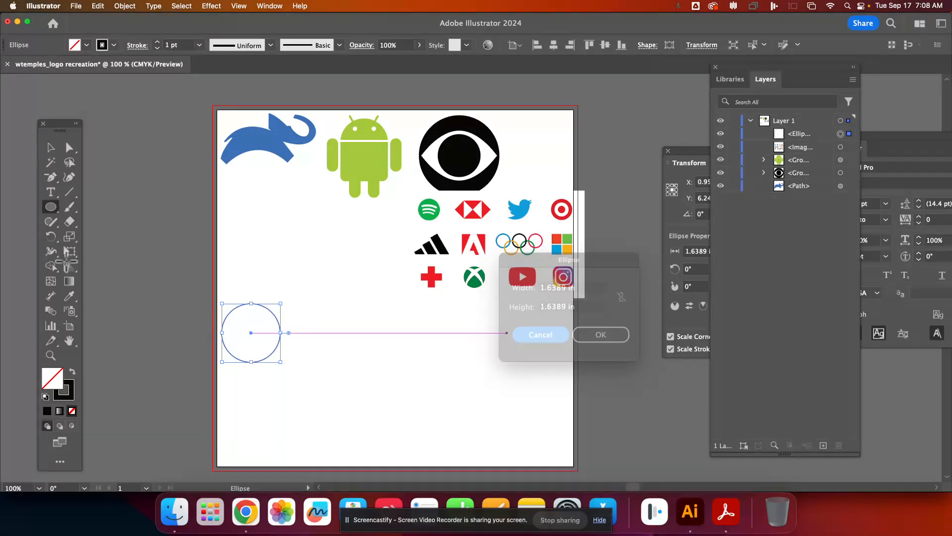
Sample the blue from the reference's Olympic rings and apply it to the circle as a 4 pt stroke with no fill.
left_click(69, 296)
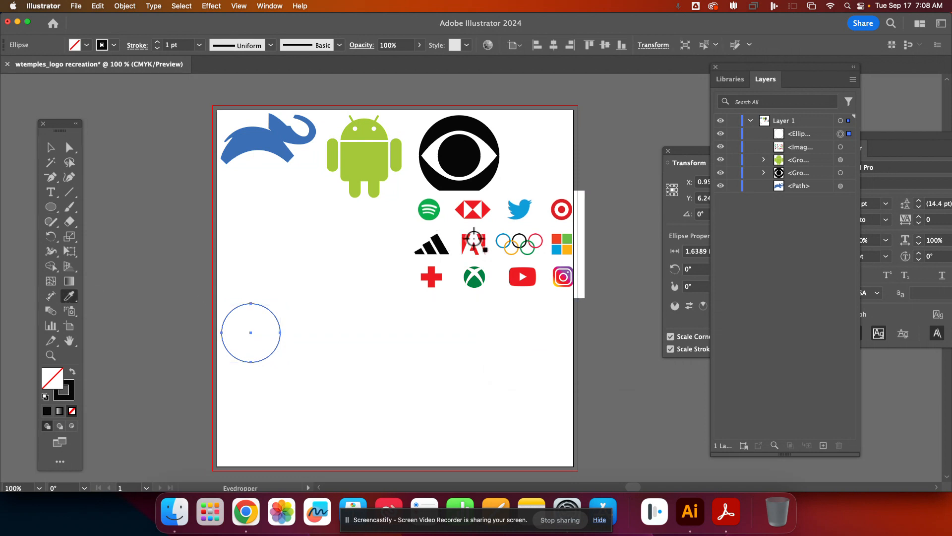
left_click(501, 233)
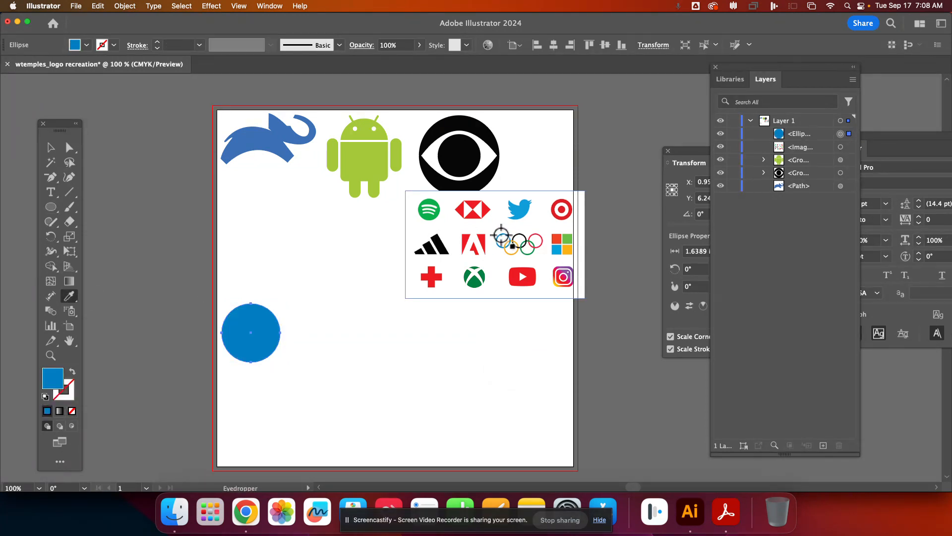
left_click(72, 371)
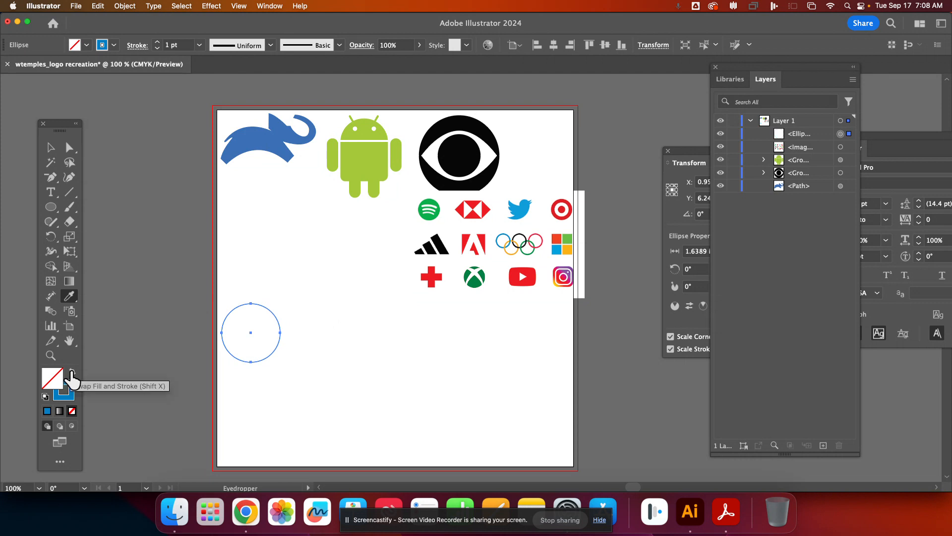
left_click(157, 43)
left_click(156, 42)
left_click(157, 42)
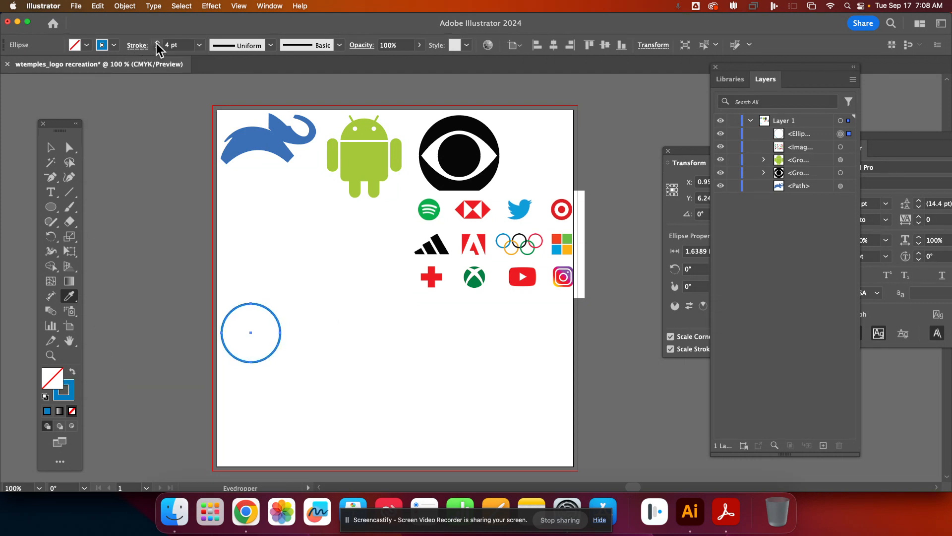
Duplicate the blue circle into five rings, three in an upper row and two overlapping them in a lower row.
left_click(50, 148)
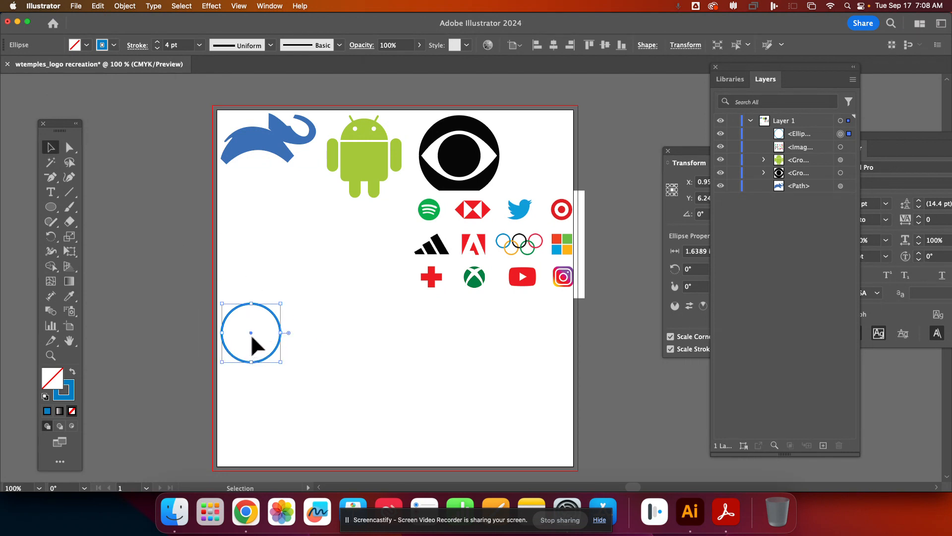
left_click_drag(250, 333, 382, 332)
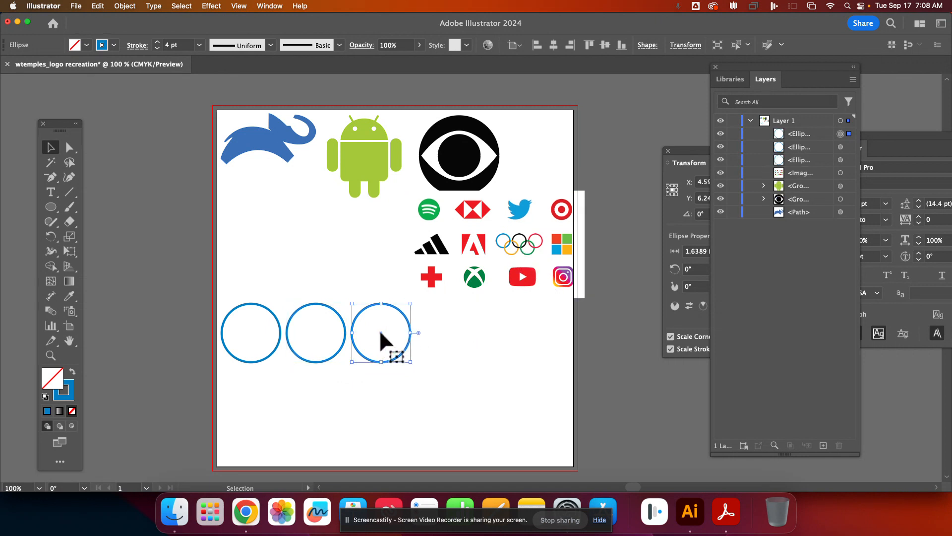
left_click_drag(380, 333, 284, 373)
left_click(448, 365)
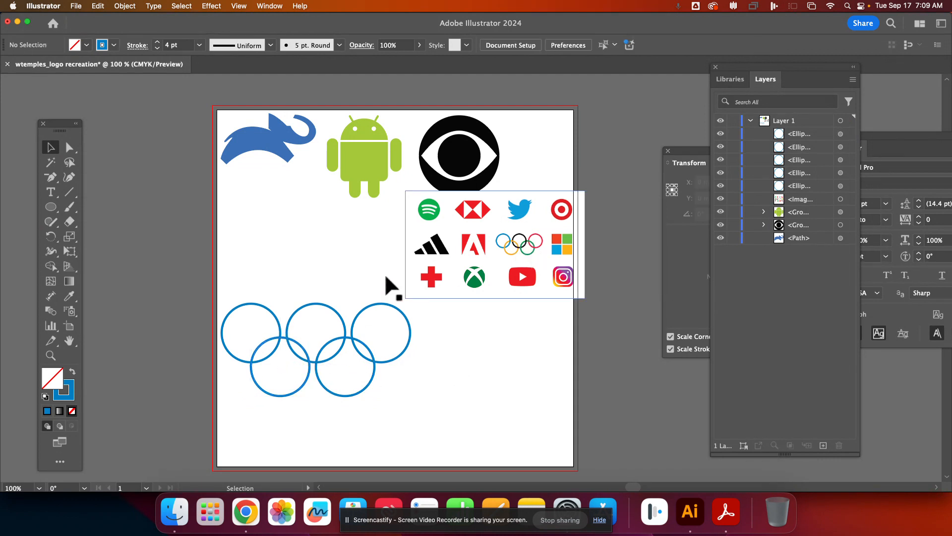
Give the upper middle ring no fill and a 4 pt black stroke.
left_click(341, 314)
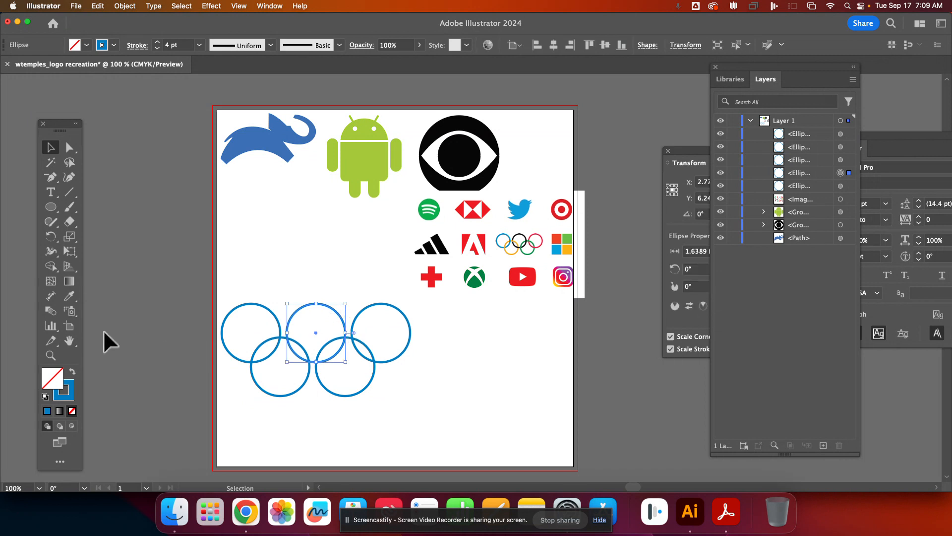
left_click(69, 296)
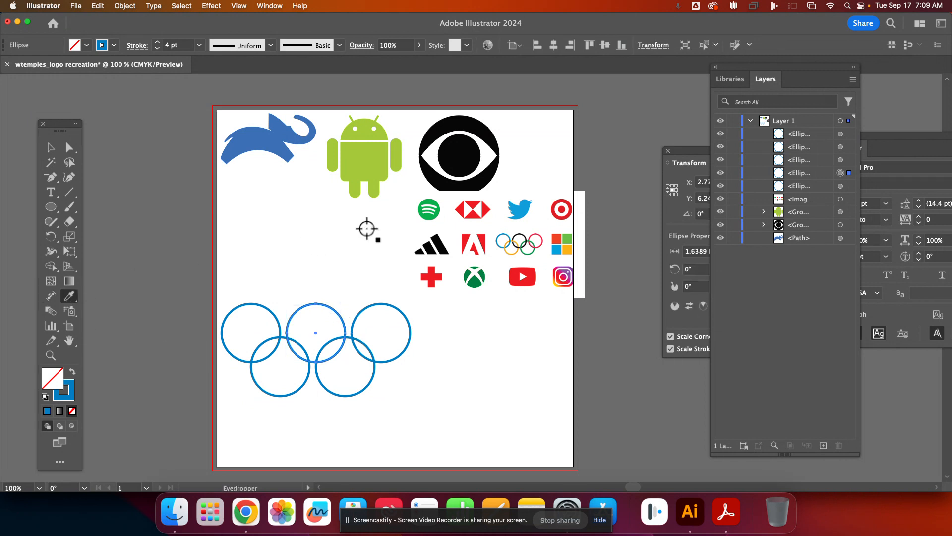
left_click(516, 238)
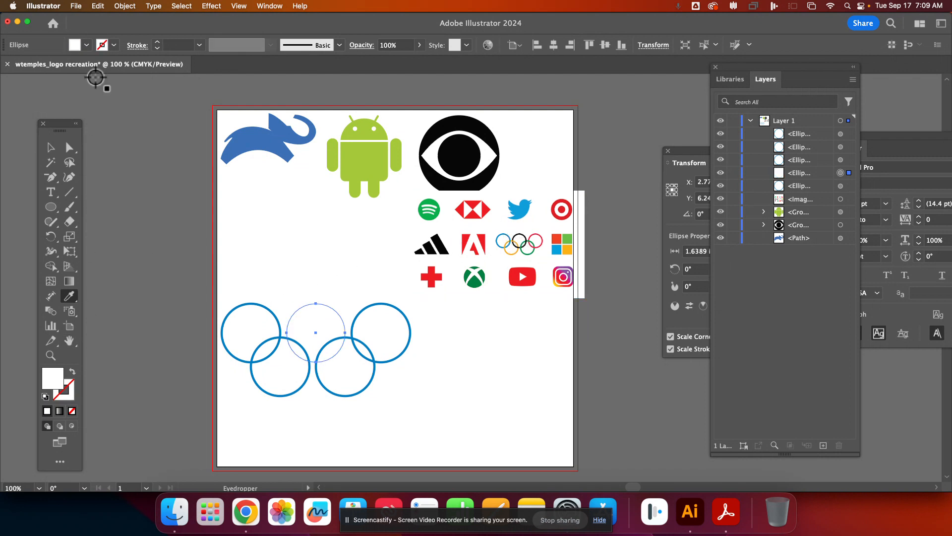
left_click(157, 42)
left_click(156, 43)
left_click(156, 42)
left_click(157, 43)
left_click(156, 42)
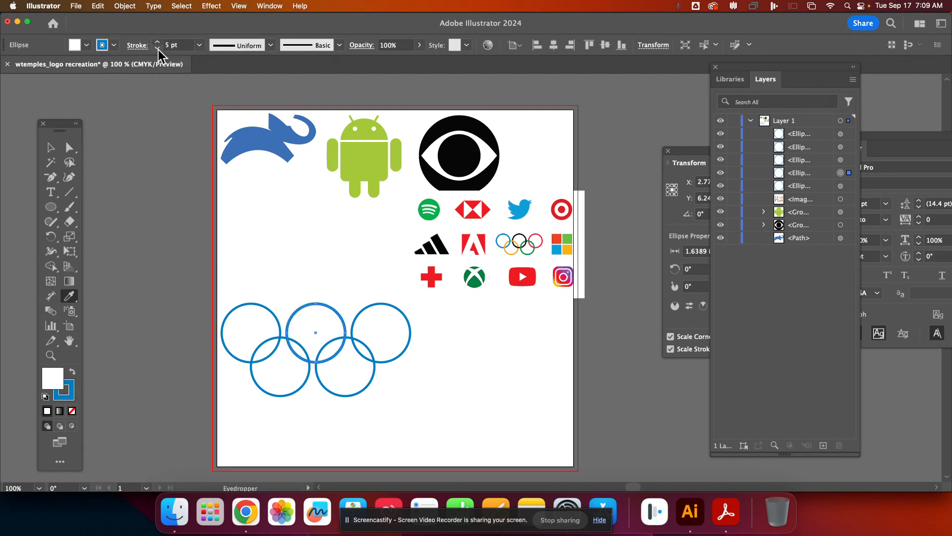
left_click(71, 411)
left_click(69, 400)
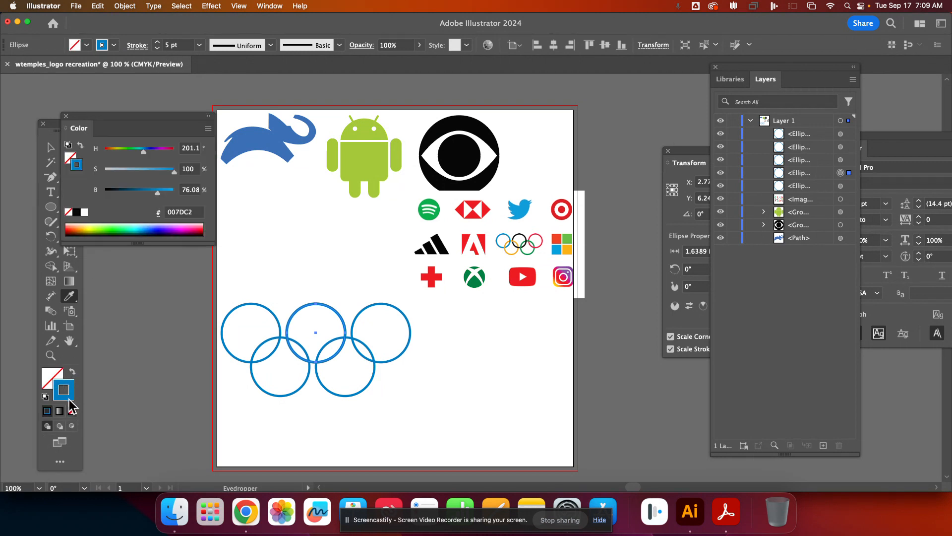
left_click(76, 213)
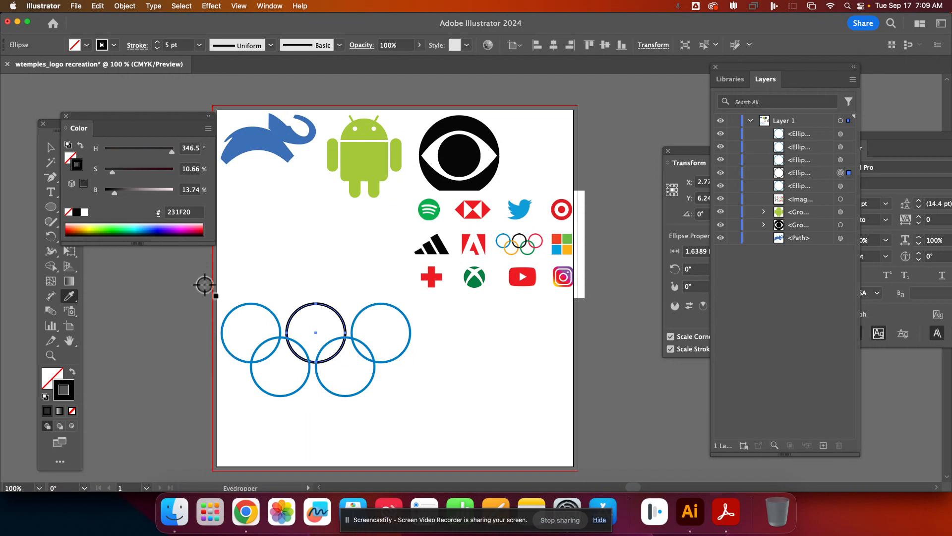
left_click(157, 48)
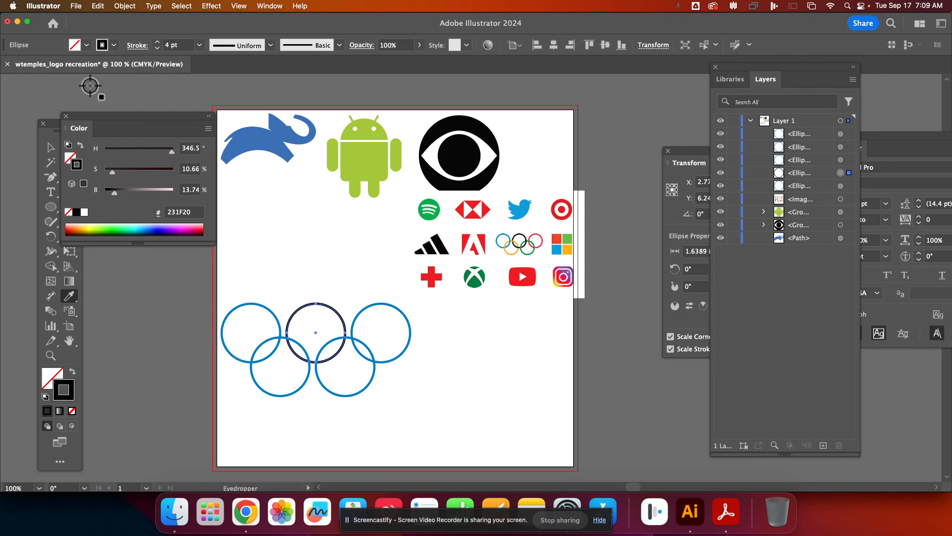
Change the stroke of the upper row's rightmost ring to the dark red swatch (BE1E2D).
left_click(51, 148)
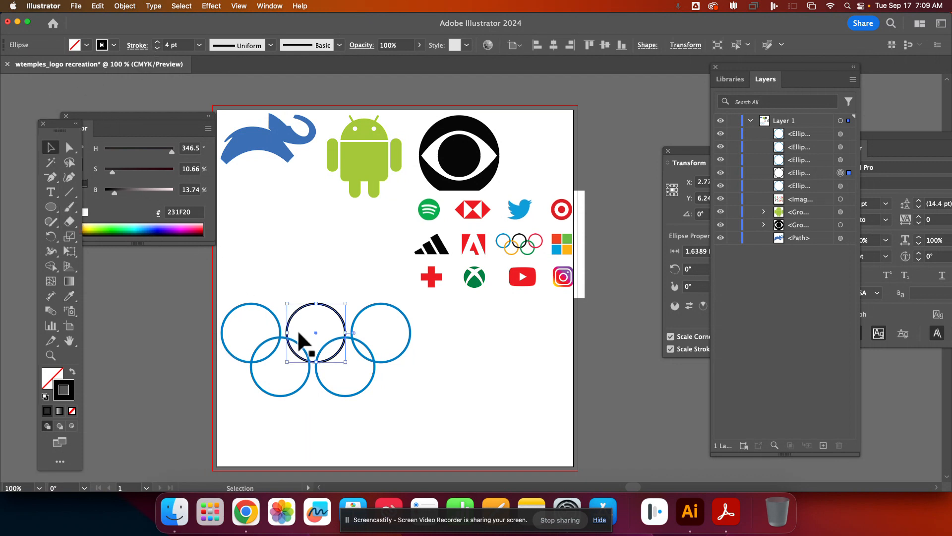
left_click(372, 305)
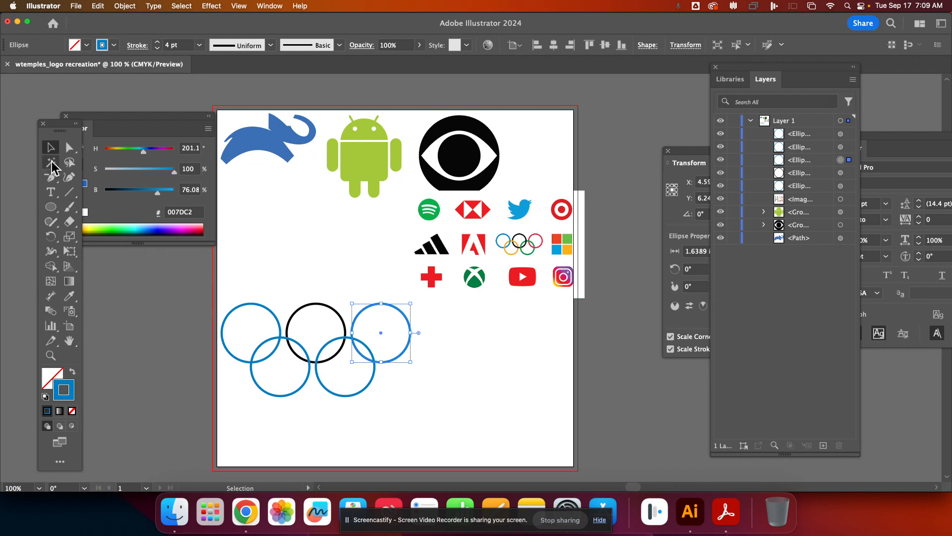
left_click(113, 46)
left_click(95, 91)
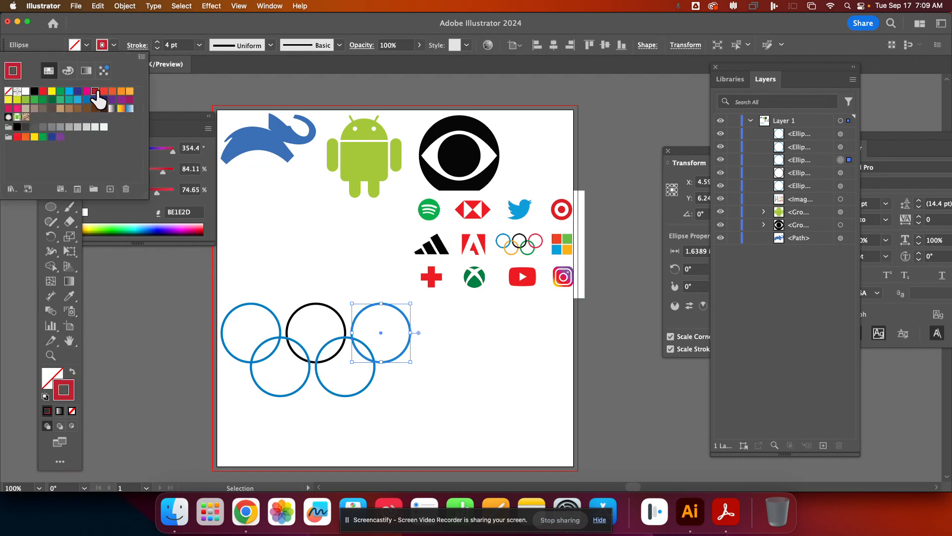
left_click(284, 394)
Sample the yellow-orange from the reference's rings and apply it to the lower left ring as a 4 pt stroke with no fill.
left_click(284, 394)
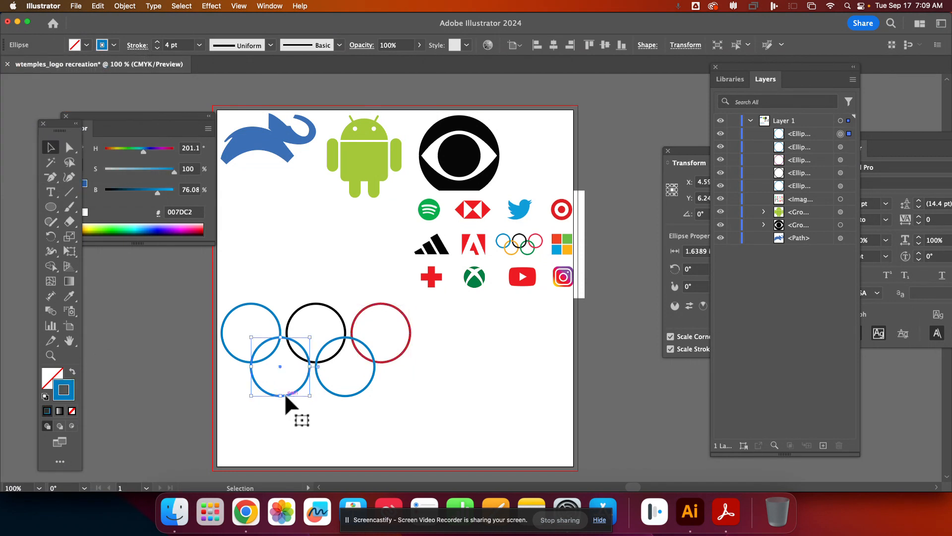
left_click(69, 296)
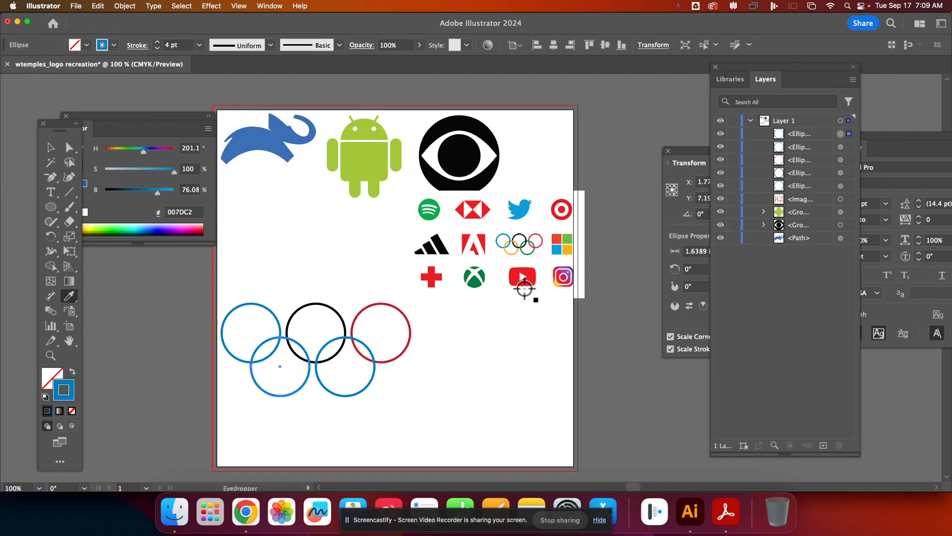
left_click(507, 253)
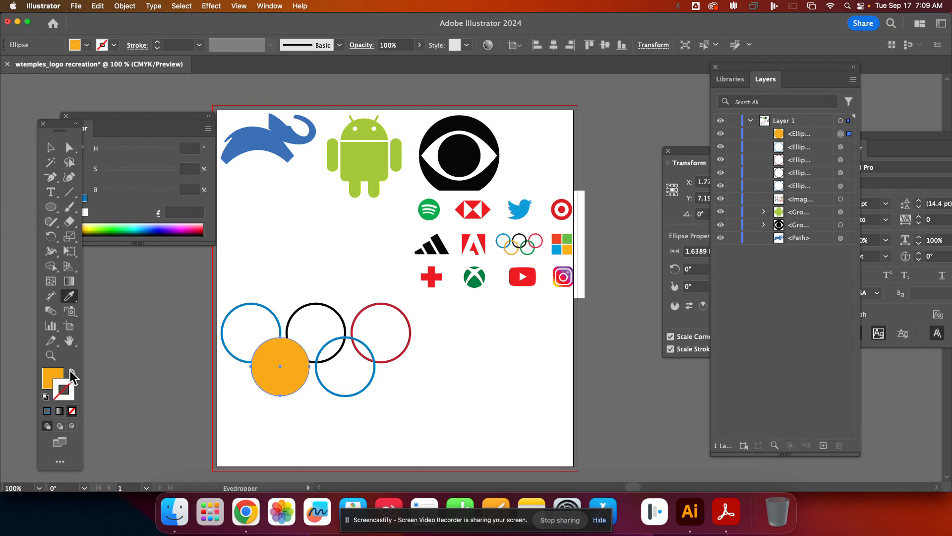
left_click(71, 372)
left_click(158, 43)
left_click(158, 43)
left_click(157, 43)
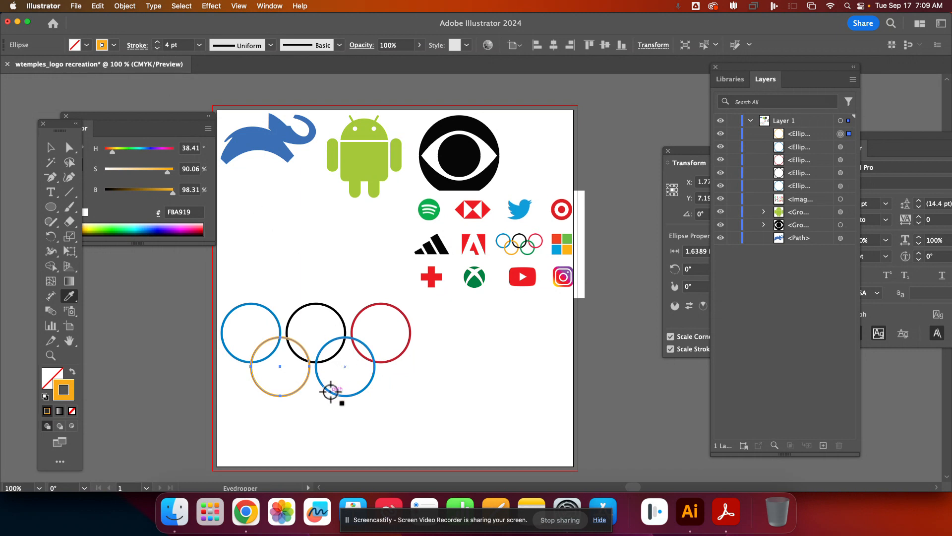
Select the lower right ring and sample the green from the reference's Olympic rings onto it.
left_click(49, 148)
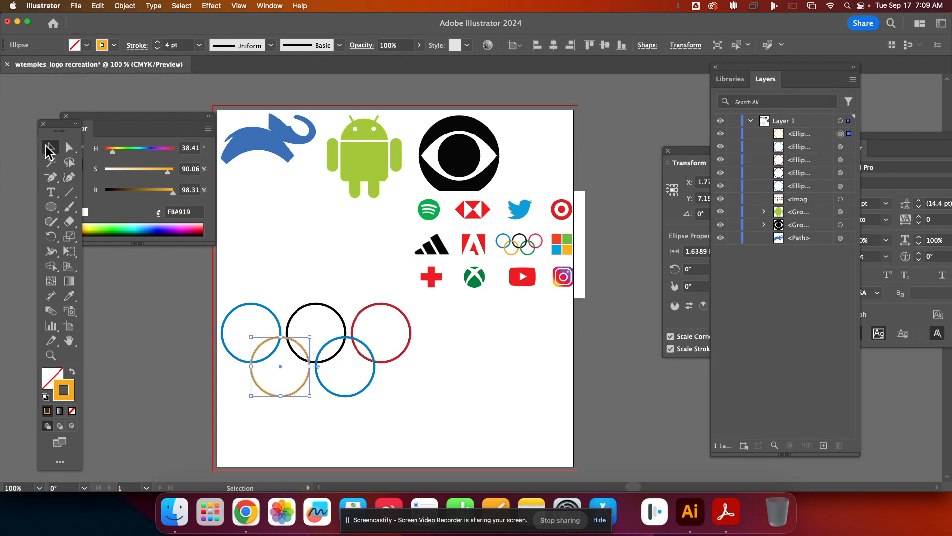
left_click(353, 395)
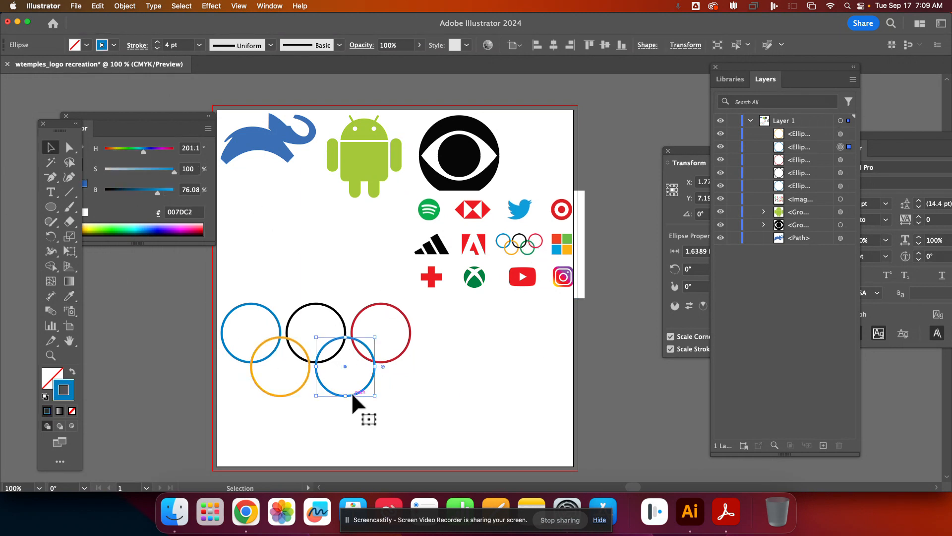
left_click(69, 296)
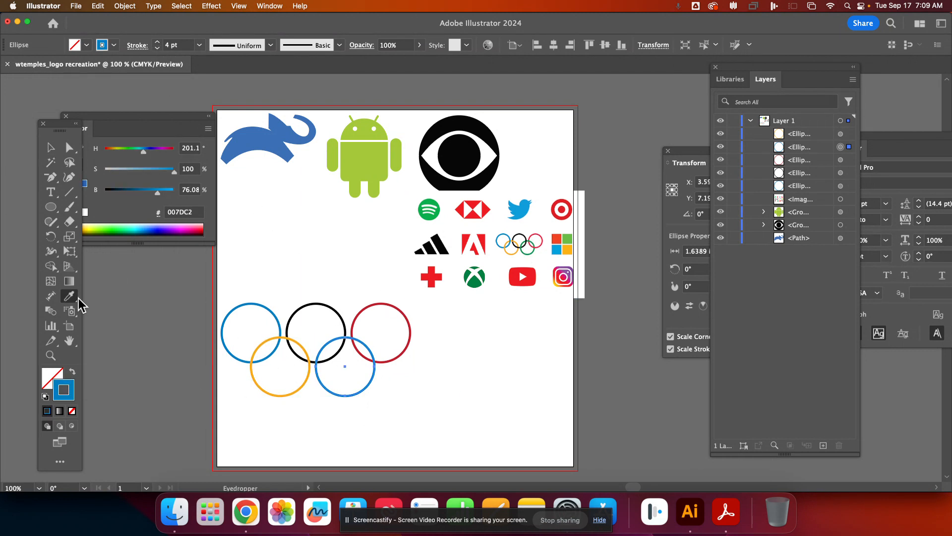
left_click(528, 254)
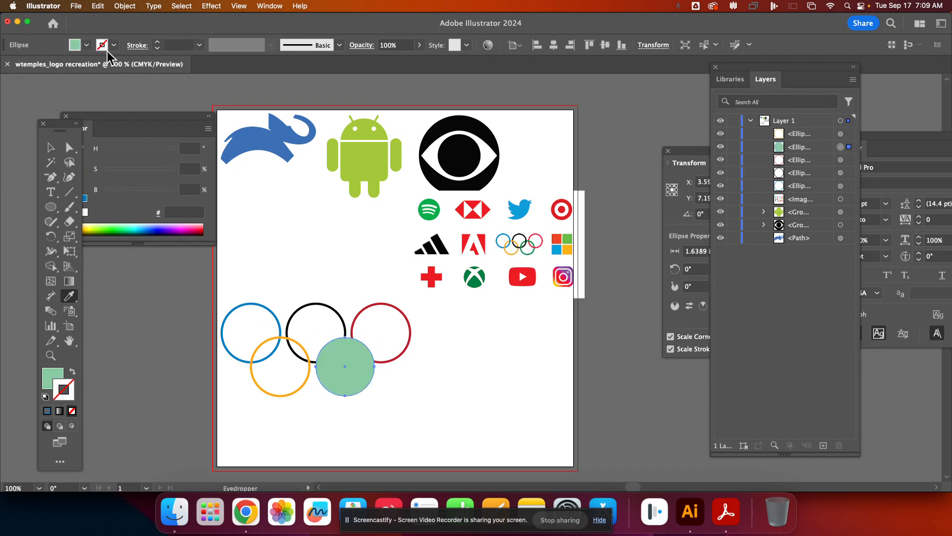
Resample a deeper green from the reference's green ring and apply it to the lower right ring as a 4 pt stroke with no fill.
key("plus")
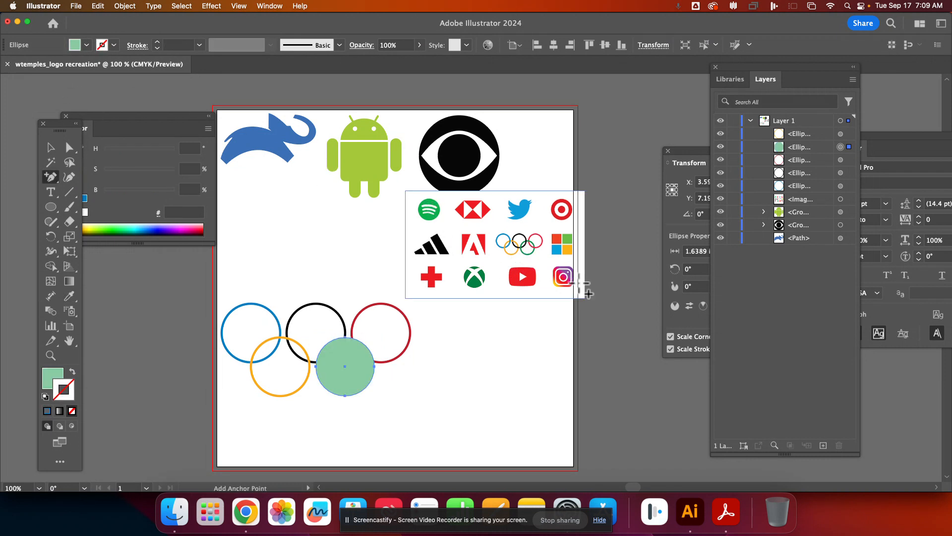
key("super+equal")
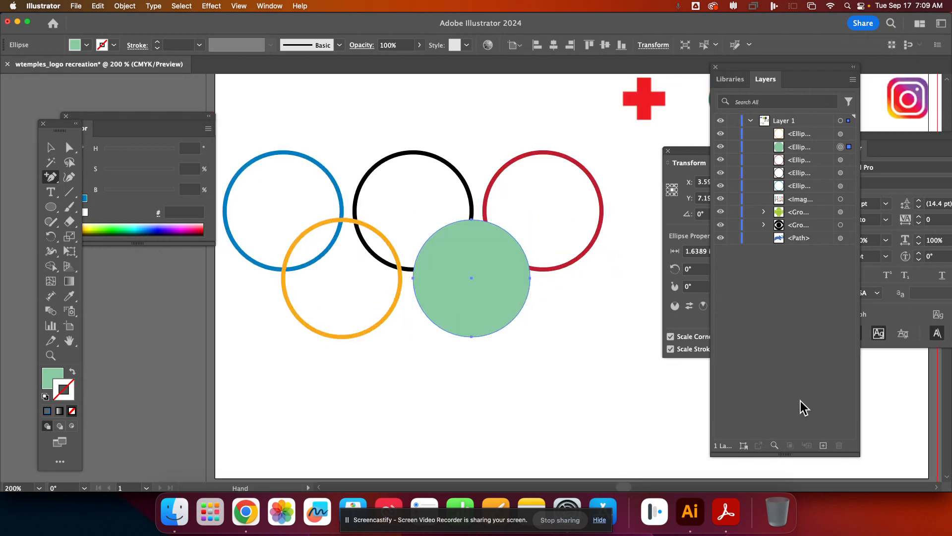
left_click_drag(549, 361, 253, 361)
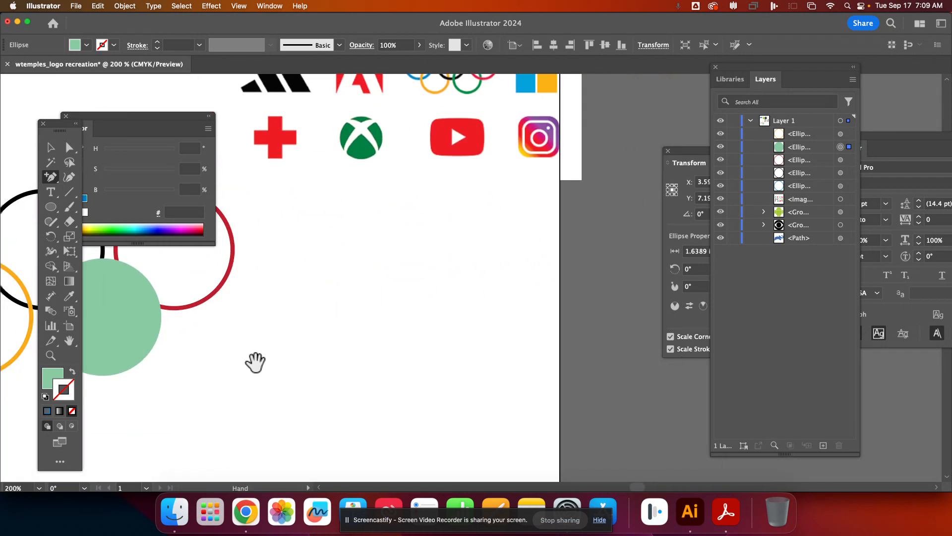
left_click(474, 93)
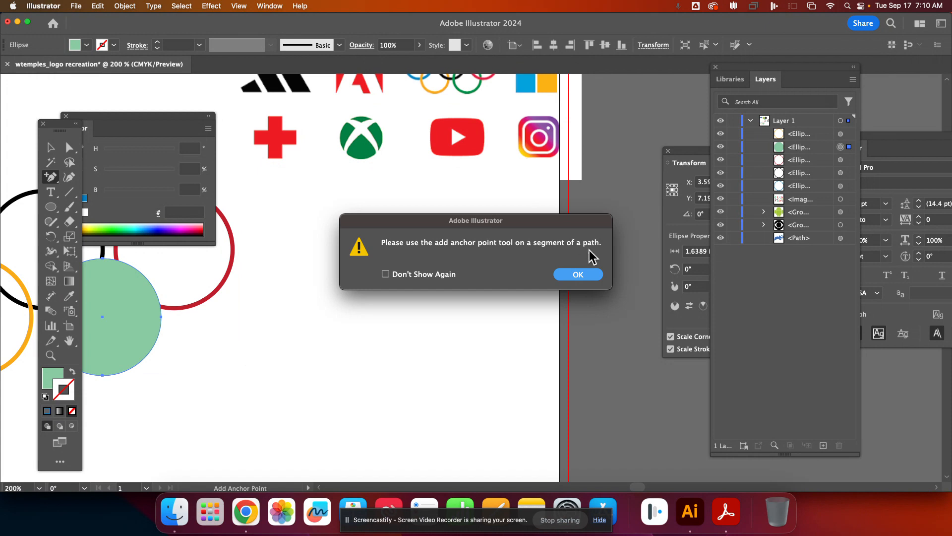
left_click(578, 275)
left_click_drag(70, 294, 114, 293)
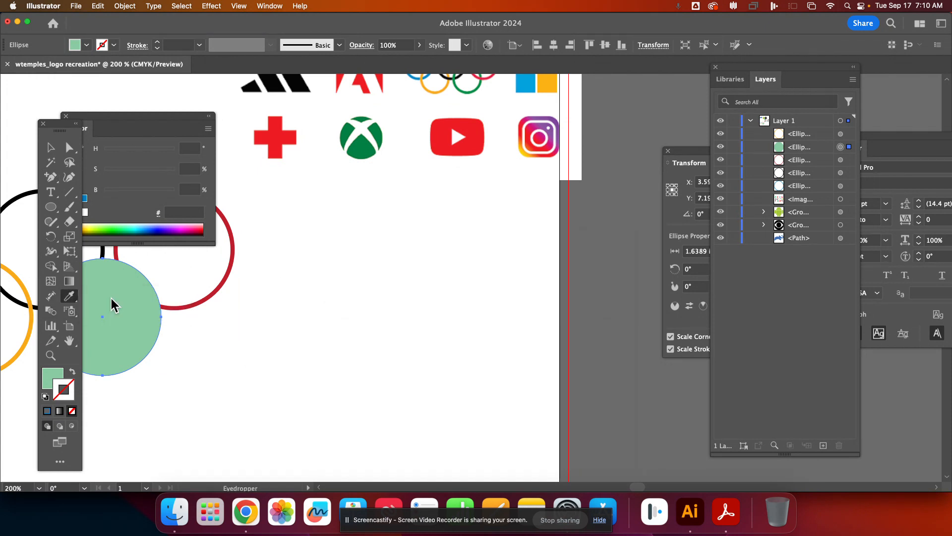
left_click(469, 92)
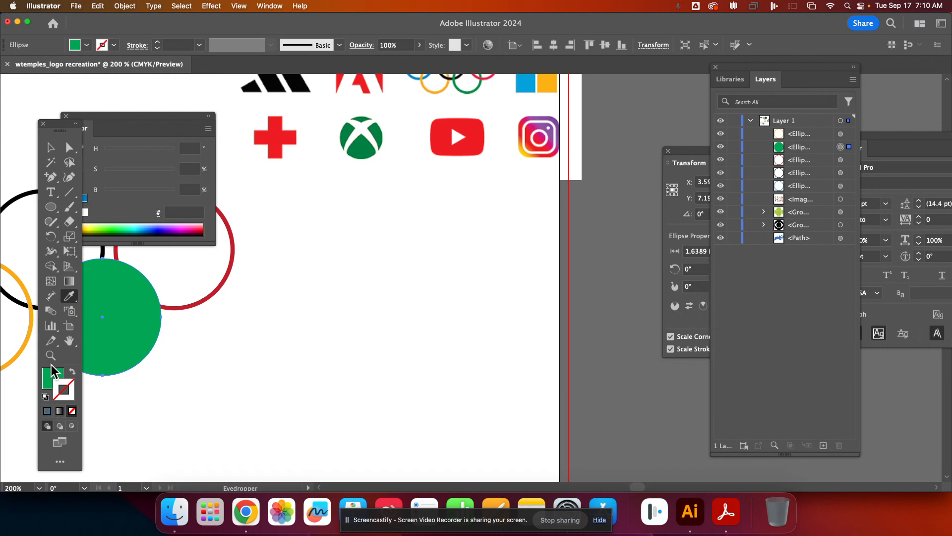
left_click(72, 379)
left_click(63, 389)
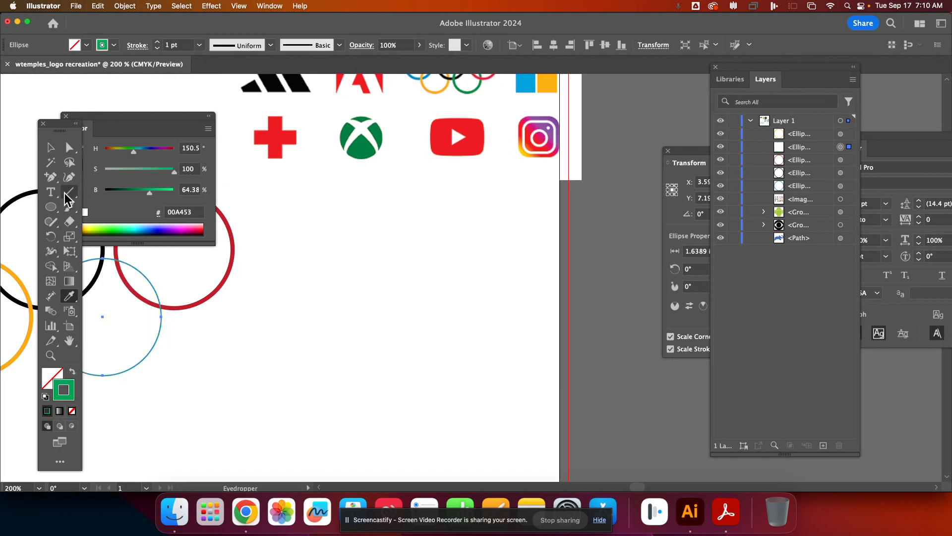
left_click(158, 42)
left_click(159, 43)
left_click(159, 42)
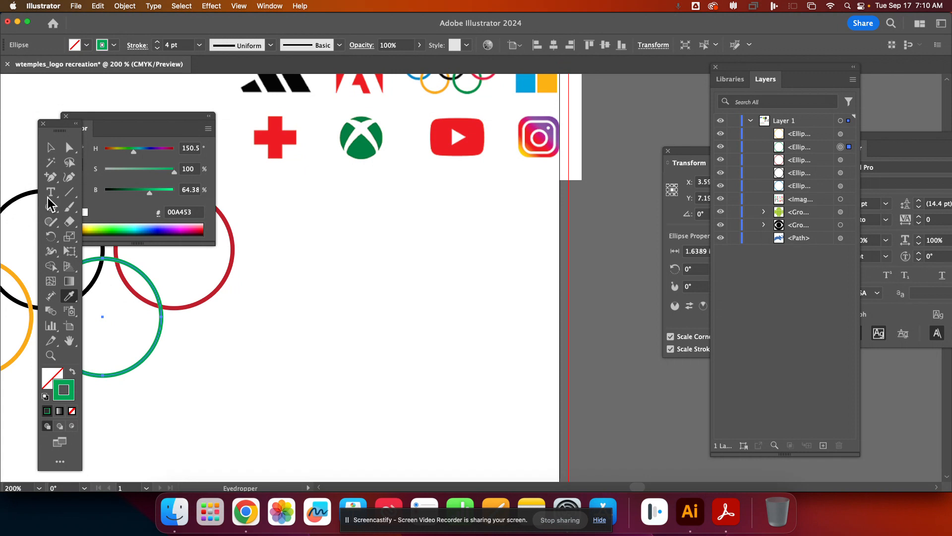
Move the Color panel off the rings to the artboard's right side and bring the reference's Olympic rings into view.
left_click(50, 147)
left_click_drag(124, 117, 642, 221)
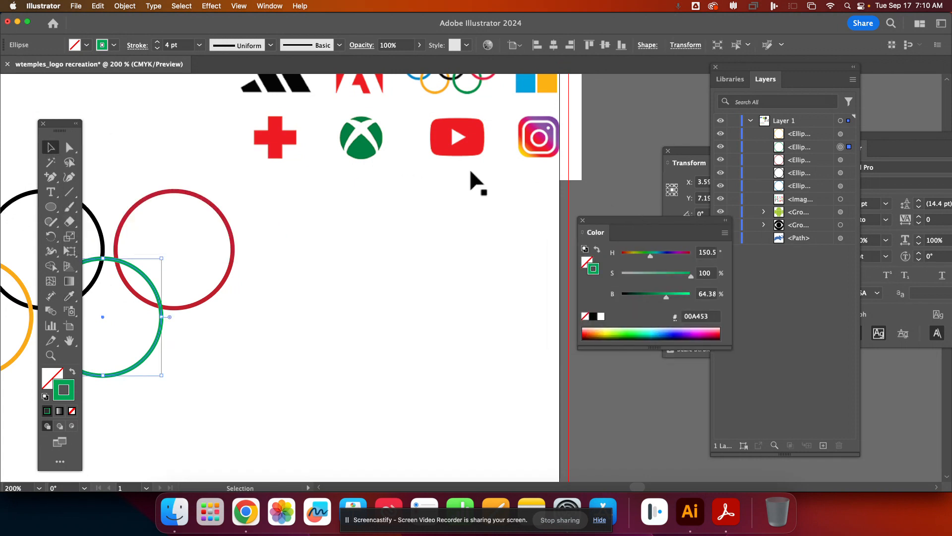
scroll(471, 181, "up", 5)
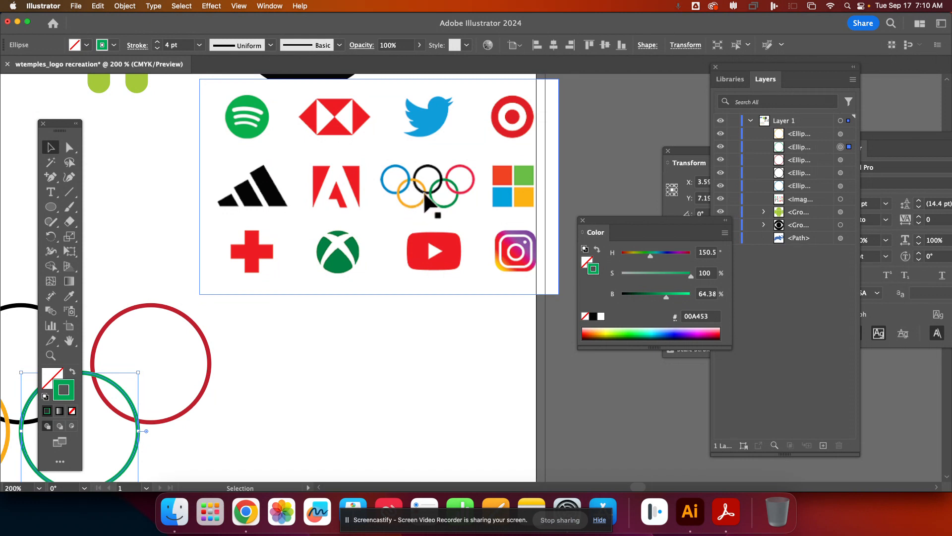
Make an Intertwine object from the blue and yellow-orange rings and circle their upper crossing to swap the overlap.
scroll(252, 385, "down", 2)
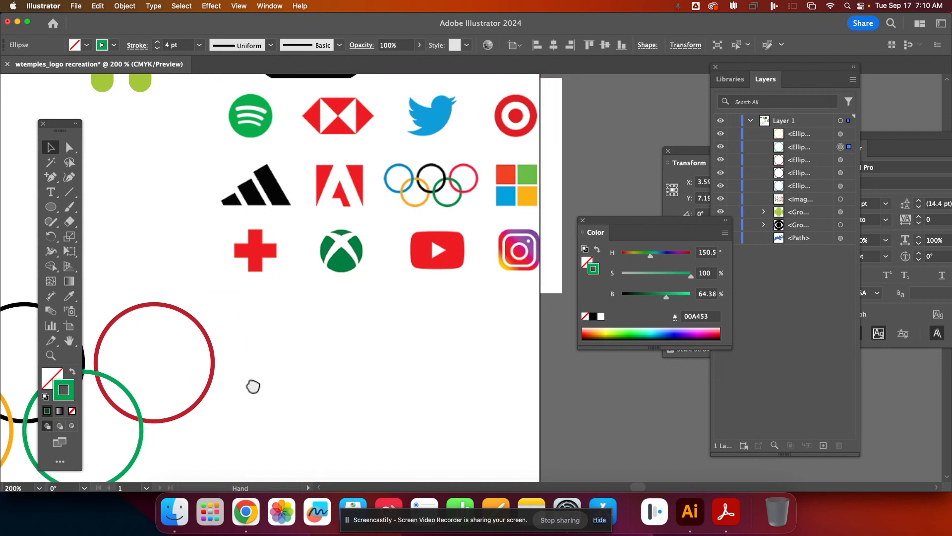
scroll(251, 385, "left", 10)
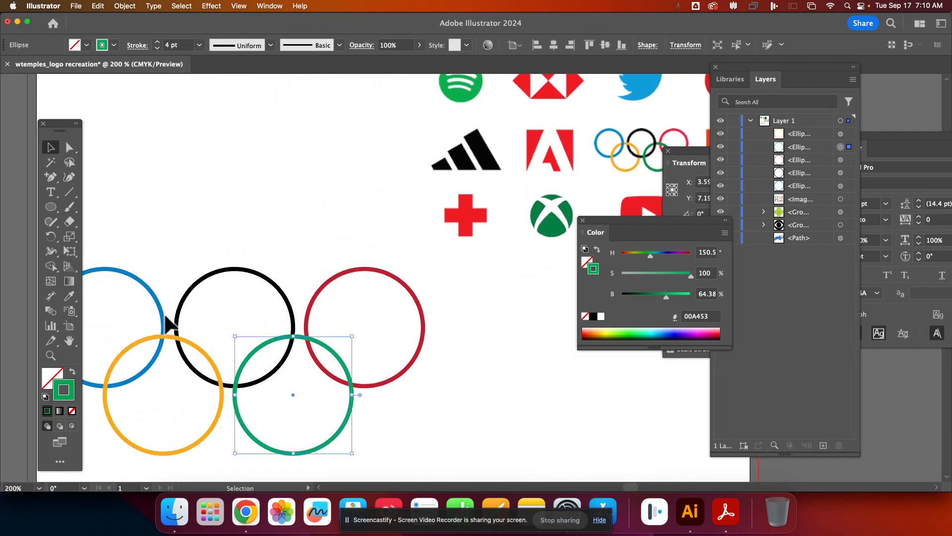
left_click(162, 316)
left_click(190, 342, "shift")
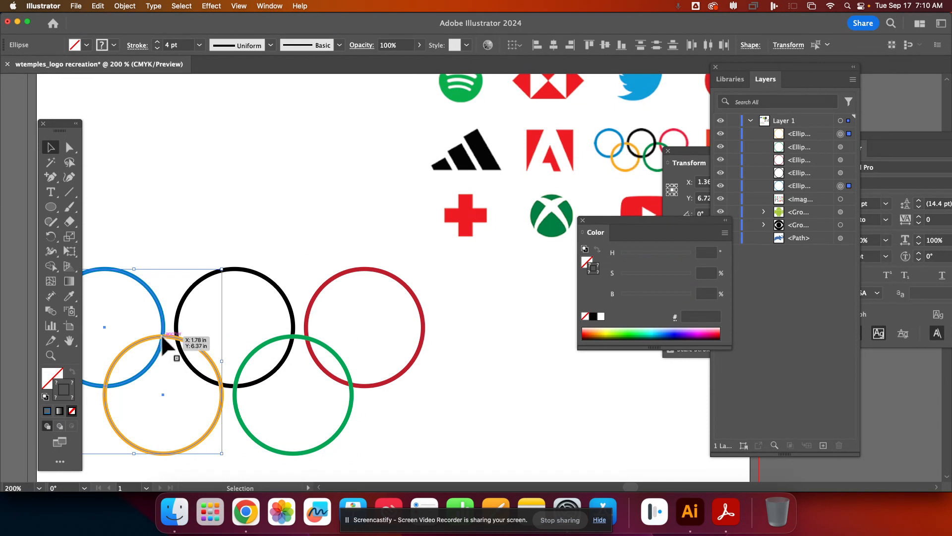
left_click(126, 6)
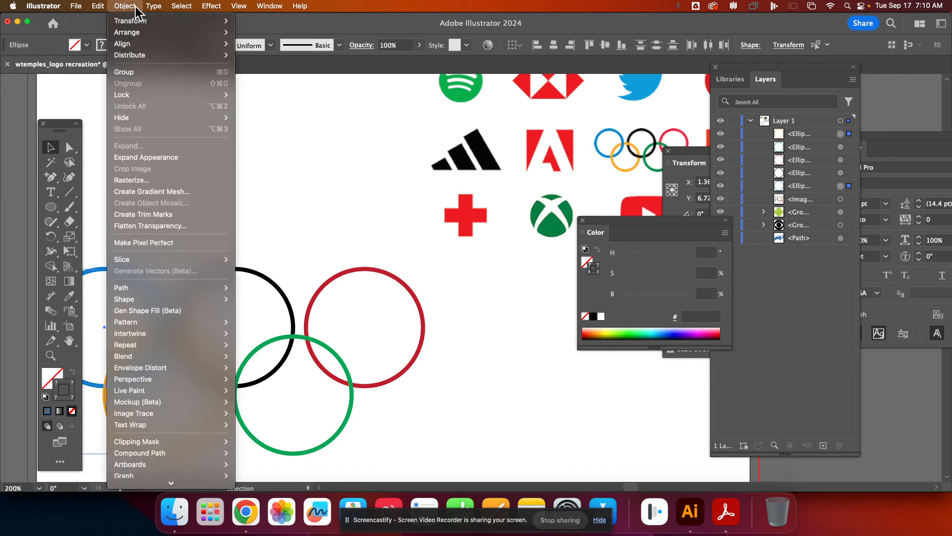
left_click(147, 333)
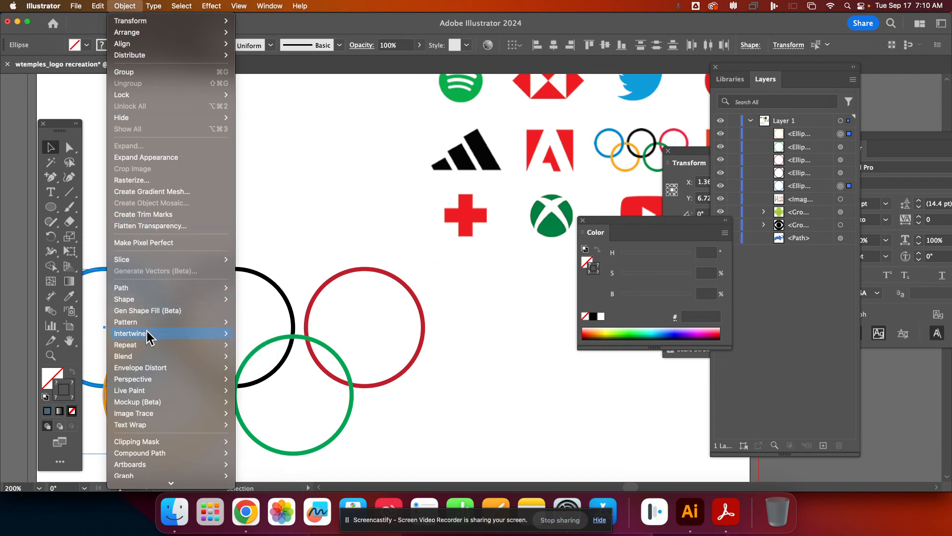
left_click(126, 6)
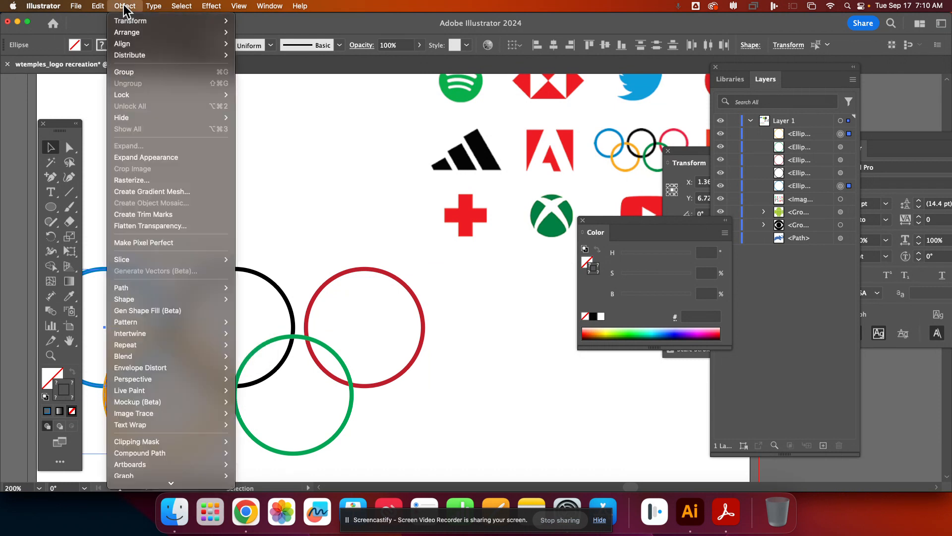
mouse_move(177, 337)
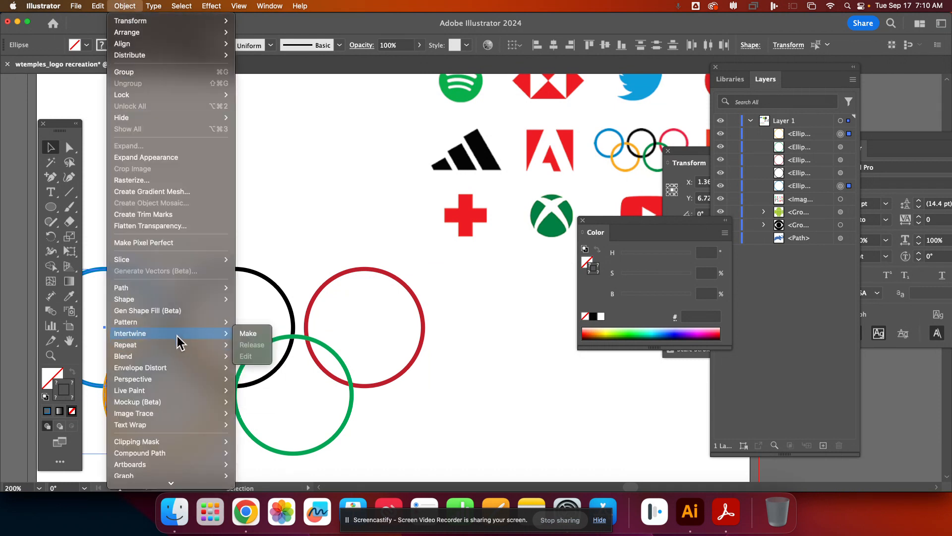
left_click(247, 334)
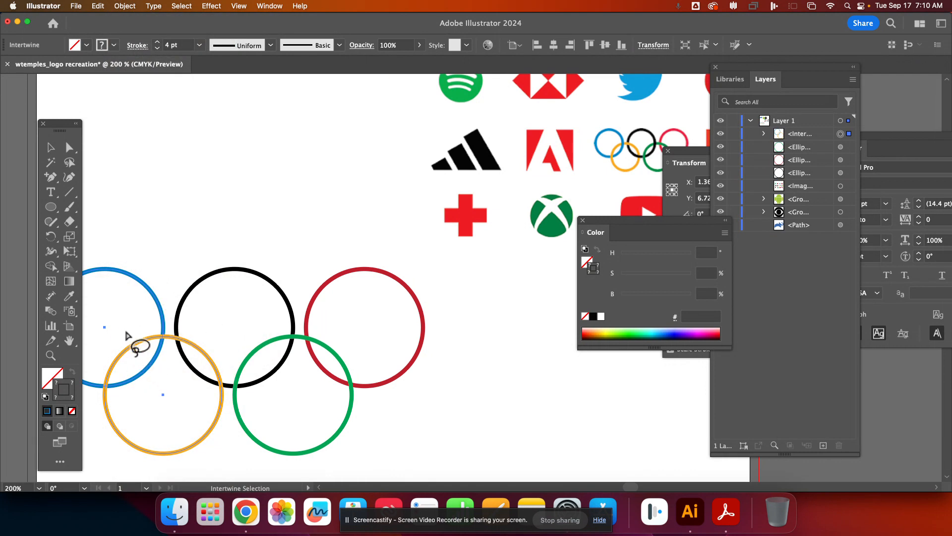
mouse_move(162, 328)
left_mouse_down()
mouse_move(153, 330)
mouse_move(164, 345)
mouse_move(171, 329)
left_mouse_up()
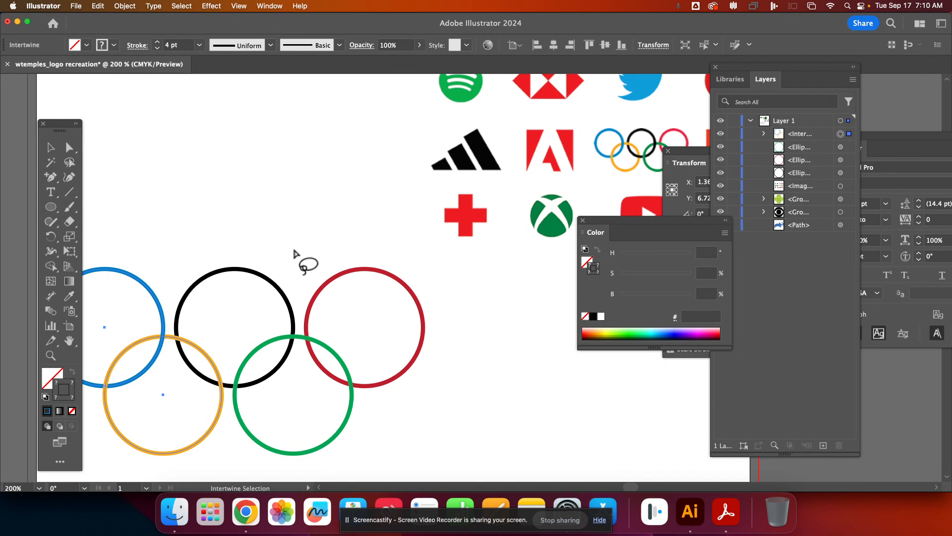
Select all the rings, move the Color panel farther off the artwork, and try to release the existing Intertwine.
left_click(50, 148)
left_click_drag(466, 436, 111, 255)
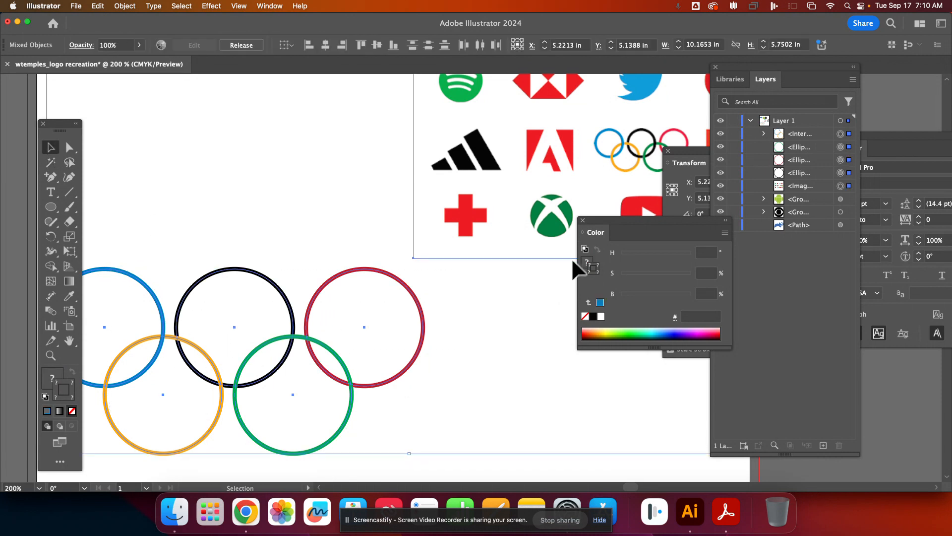
left_click_drag(639, 220, 791, 233)
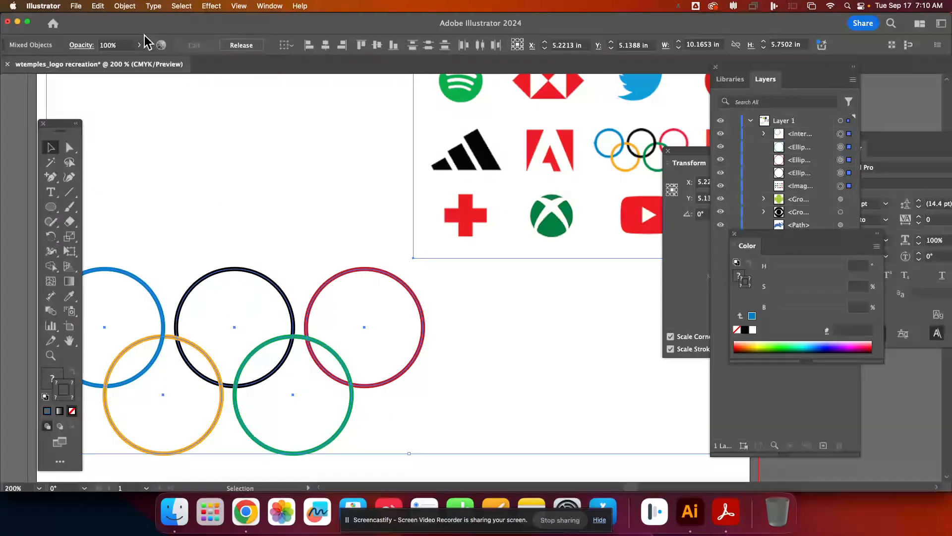
left_click(124, 6)
mouse_move(192, 335)
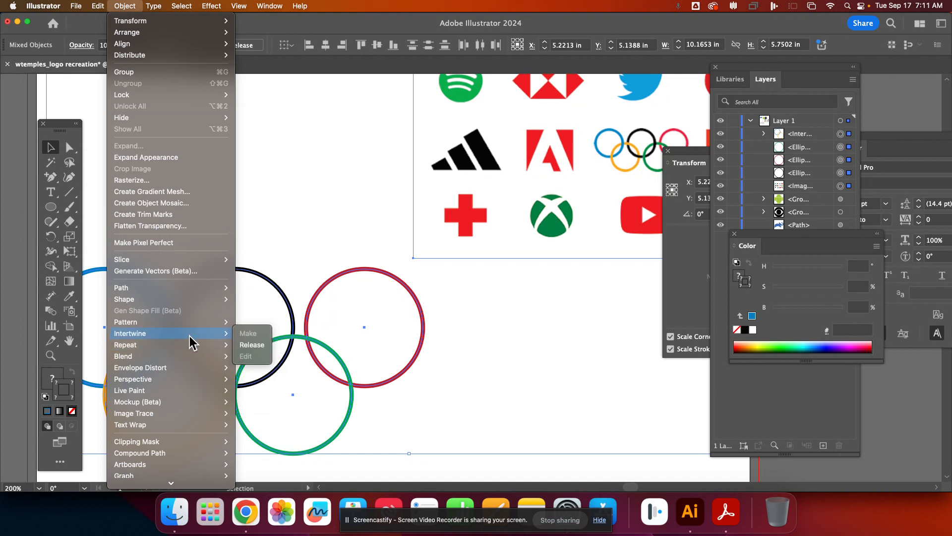
left_click(250, 344)
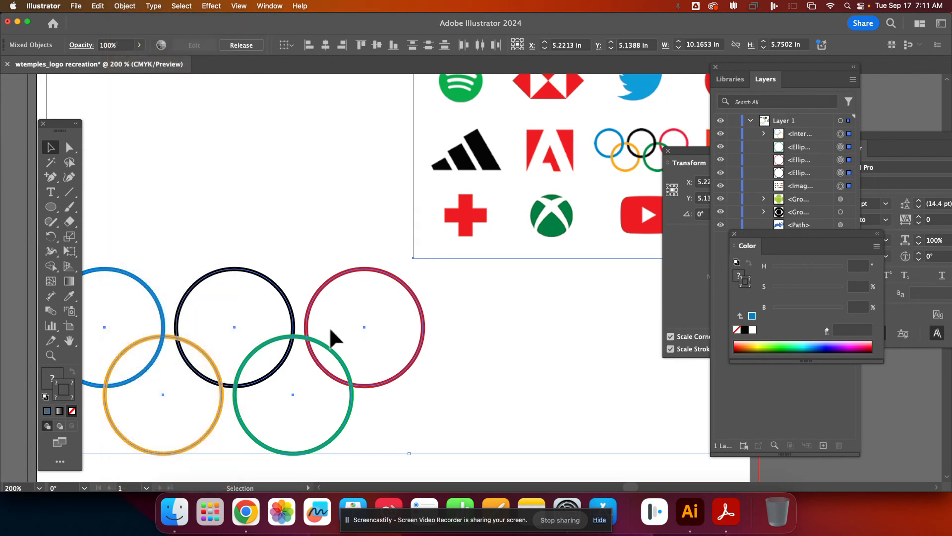
Undo the Intertwine of the blue and yellow-orange rings.
left_click(287, 351)
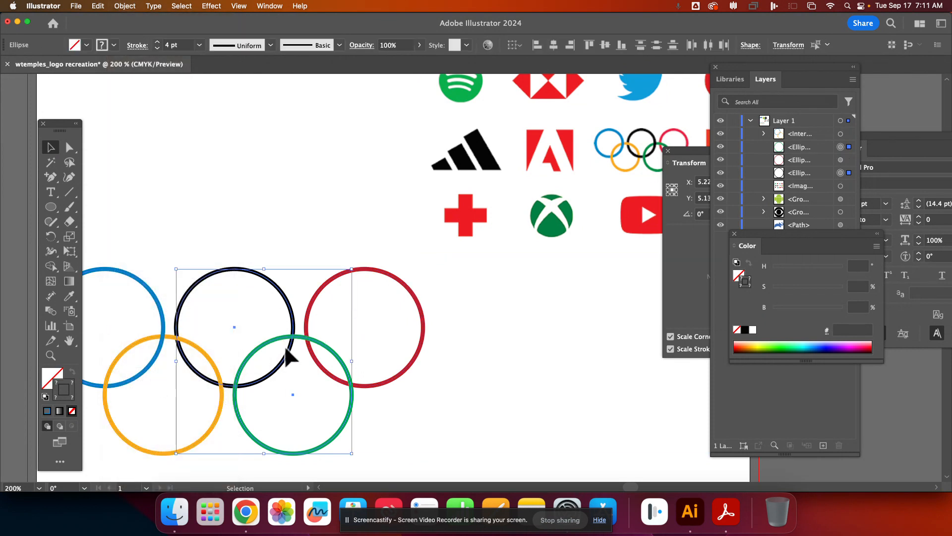
left_click(240, 230)
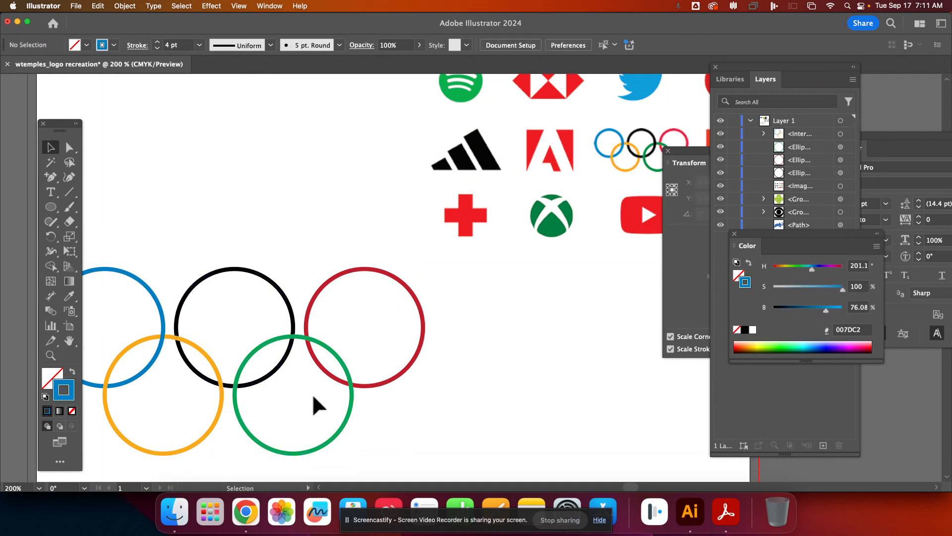
left_click(293, 342)
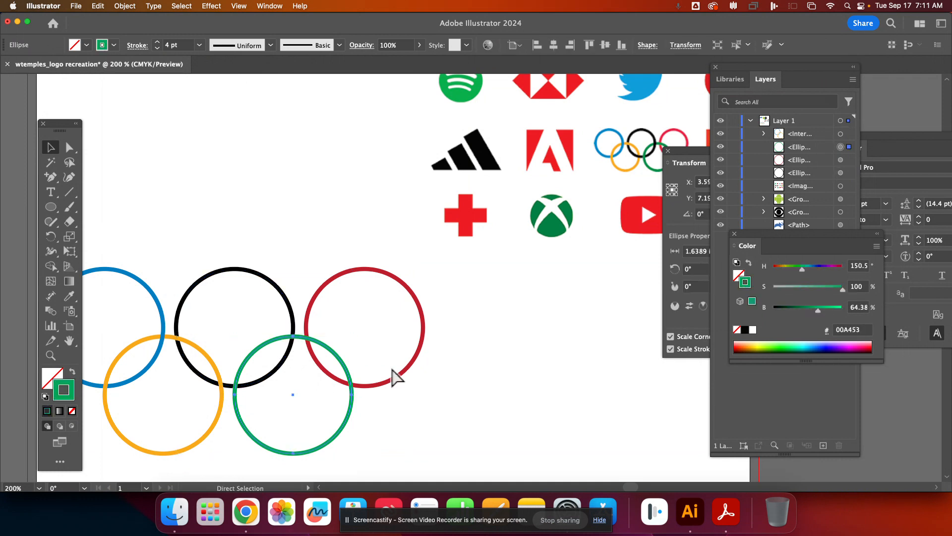
key("super+z")
key("super+z")
Intertwine all five rings together and circle the upper blue/yellow-orange and black/green crossings to swap their overlaps.
left_click_drag(477, 401, 117, 251)
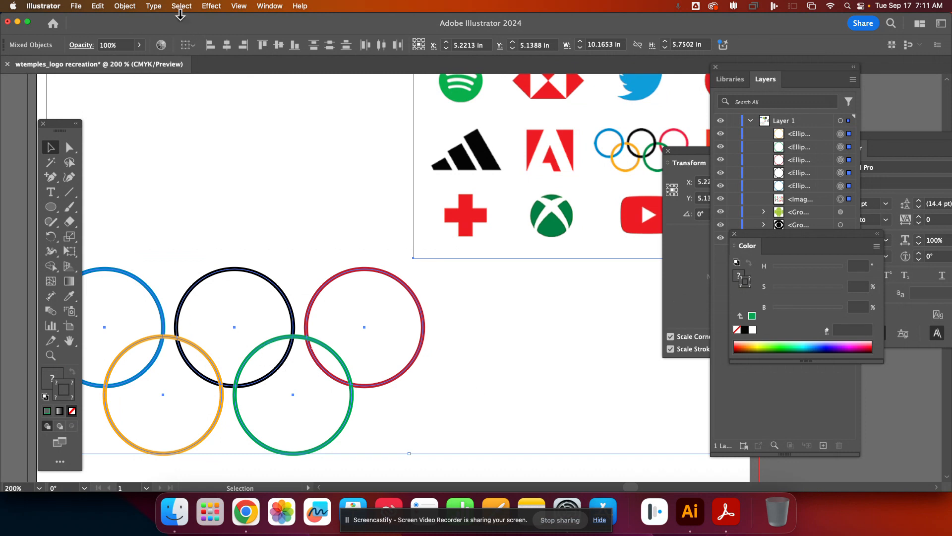
left_click(112, 7)
mouse_move(202, 334)
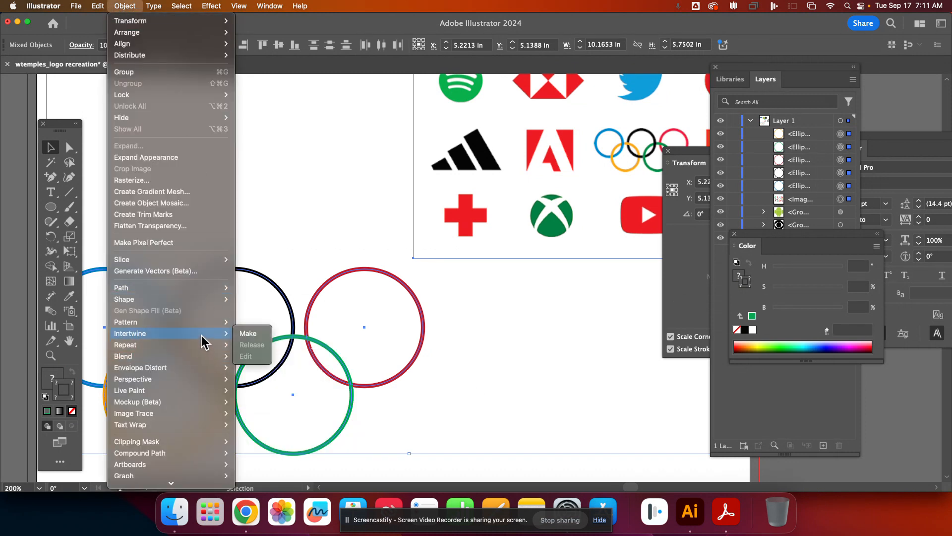
left_click(248, 333)
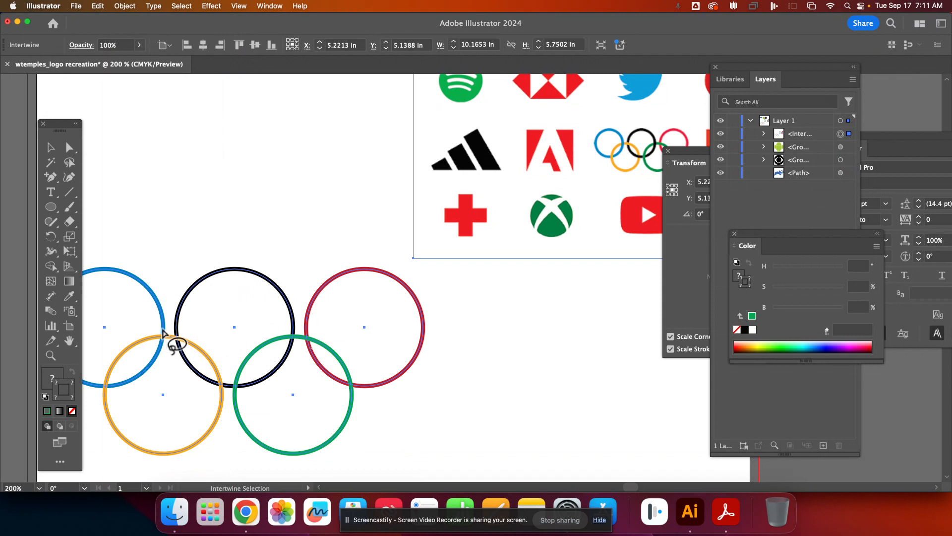
mouse_move(152, 329)
left_mouse_down()
mouse_move(162, 354)
mouse_move(172, 339)
mouse_move(152, 328)
left_mouse_up()
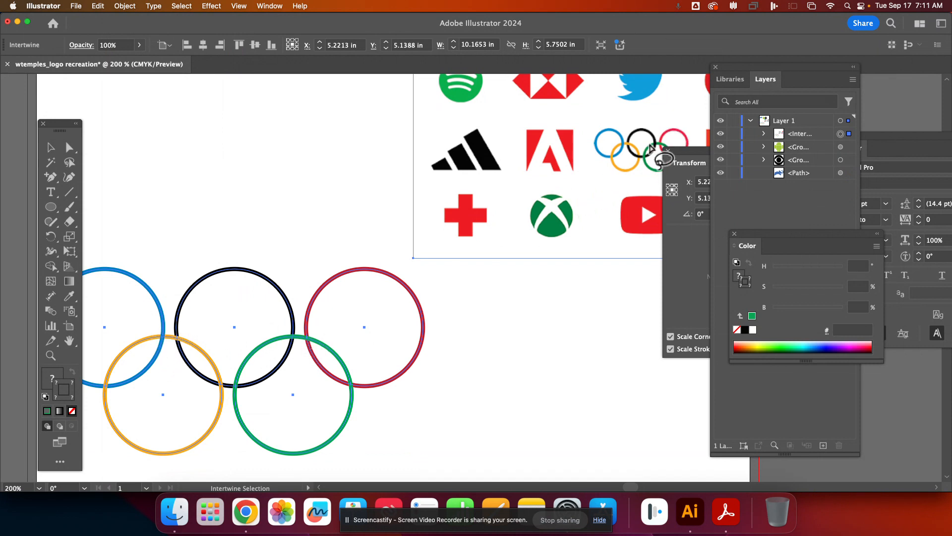
mouse_move(297, 325)
left_mouse_down()
mouse_move(287, 328)
mouse_move(291, 345)
mouse_move(302, 340)
mouse_move(294, 320)
left_mouse_up()
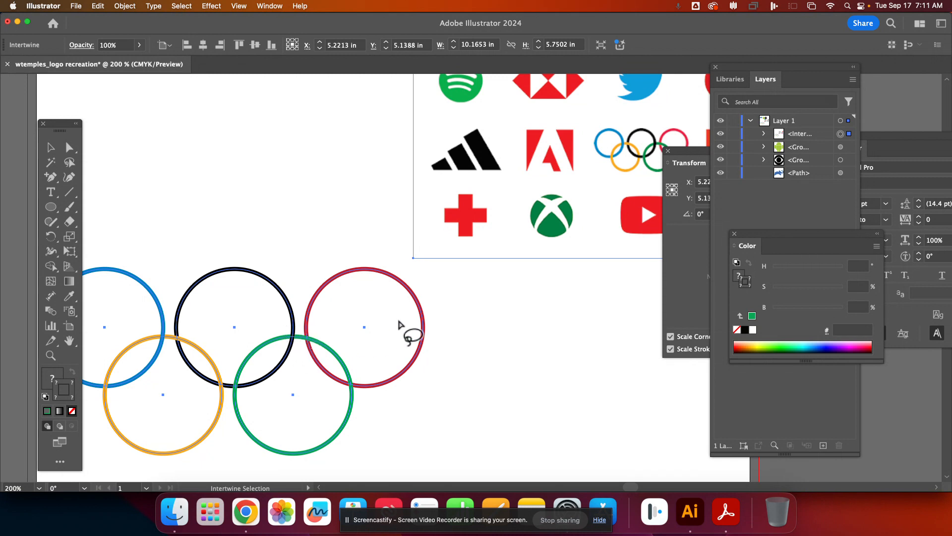
Circle the lower green/red and the right yellow-orange/black crossings to match the reference's overlaps, and deselect the artwork.
key("space")
left_click_drag(620, 212, 568, 195)
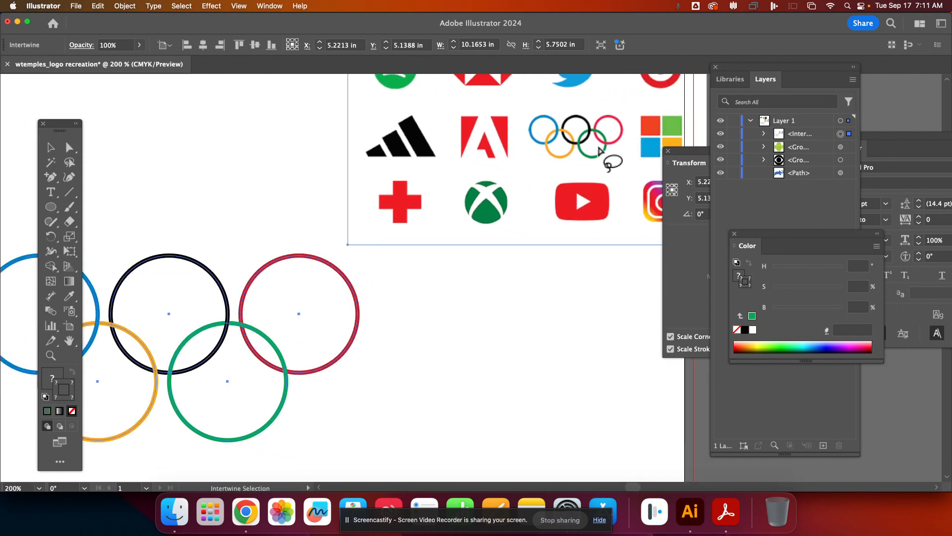
mouse_move(285, 355)
left_mouse_down()
mouse_move(275, 365)
mouse_move(282, 380)
mouse_move(297, 362)
mouse_move(290, 357)
left_mouse_up()
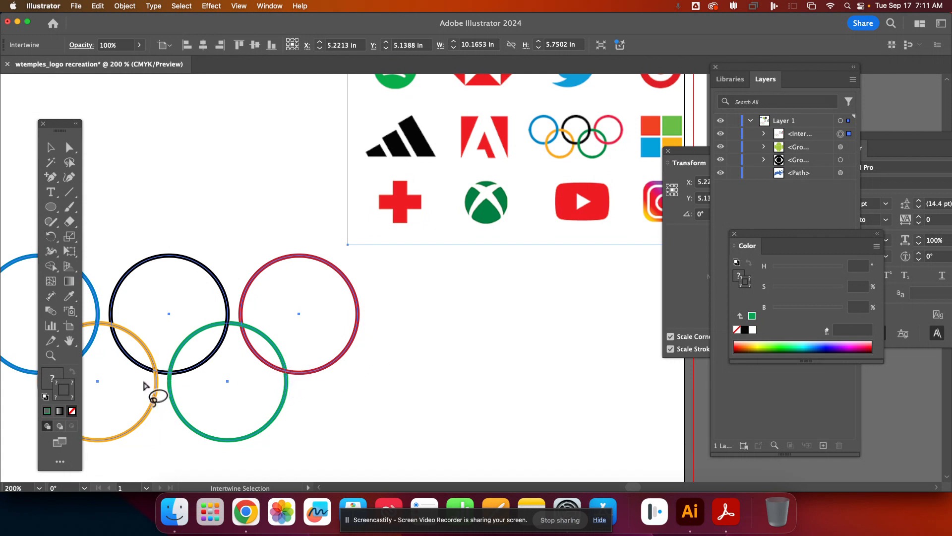
mouse_move(159, 362)
left_mouse_down()
mouse_move(147, 369)
mouse_move(155, 382)
mouse_move(173, 380)
mouse_move(167, 366)
left_mouse_up()
left_click(56, 146)
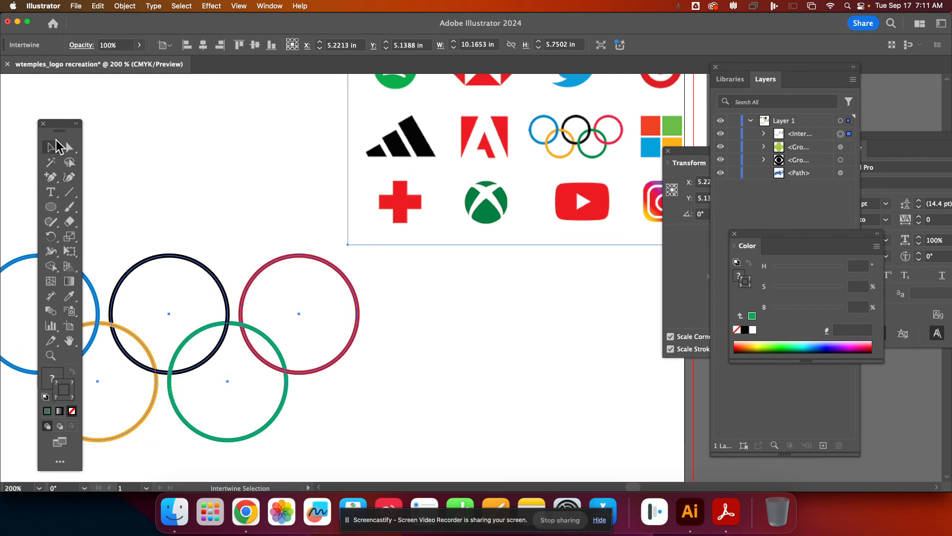
left_click(406, 395)
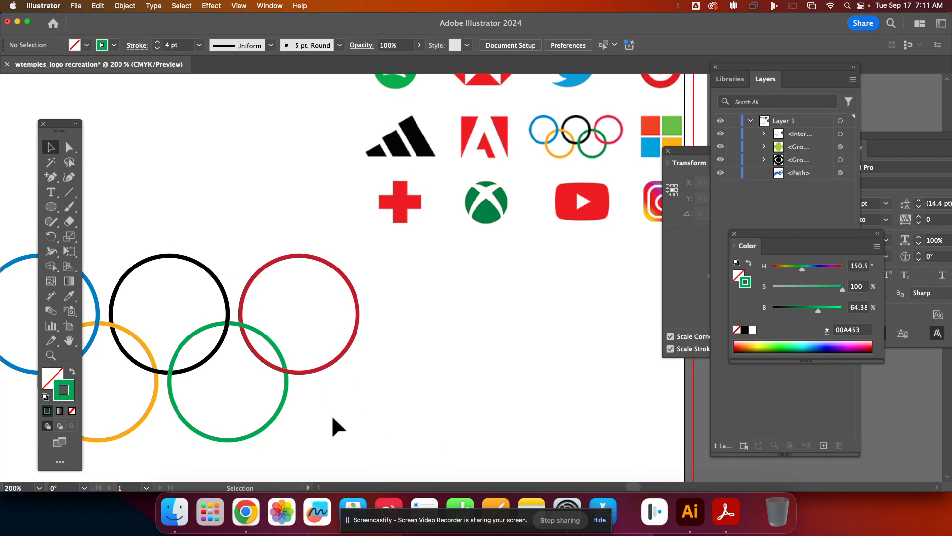
Try to select the five rings separately from the reference image and compare them with the reference's Olympic logo.
left_click_drag(332, 425, 465, 374)
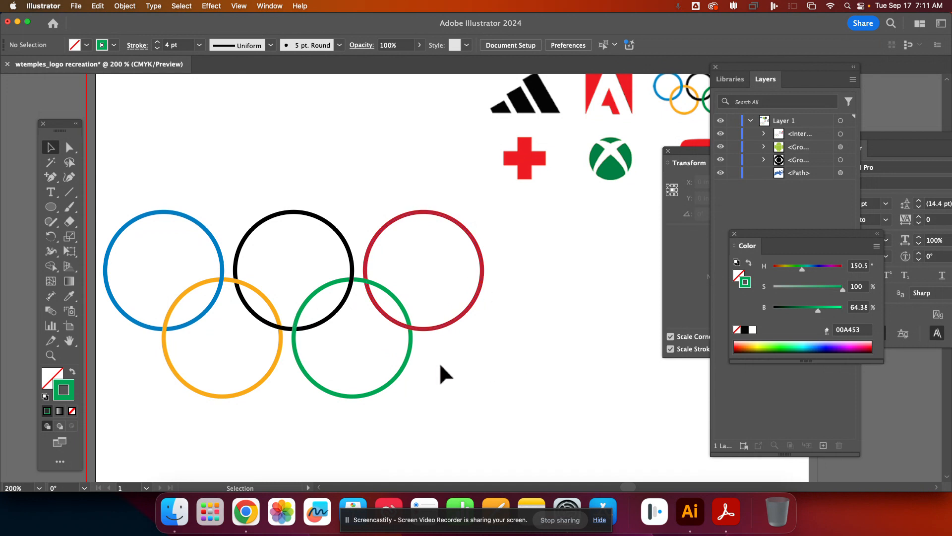
left_click_drag(418, 306, 62, 176)
left_click(453, 421)
left_click_drag(453, 421, 149, 251)
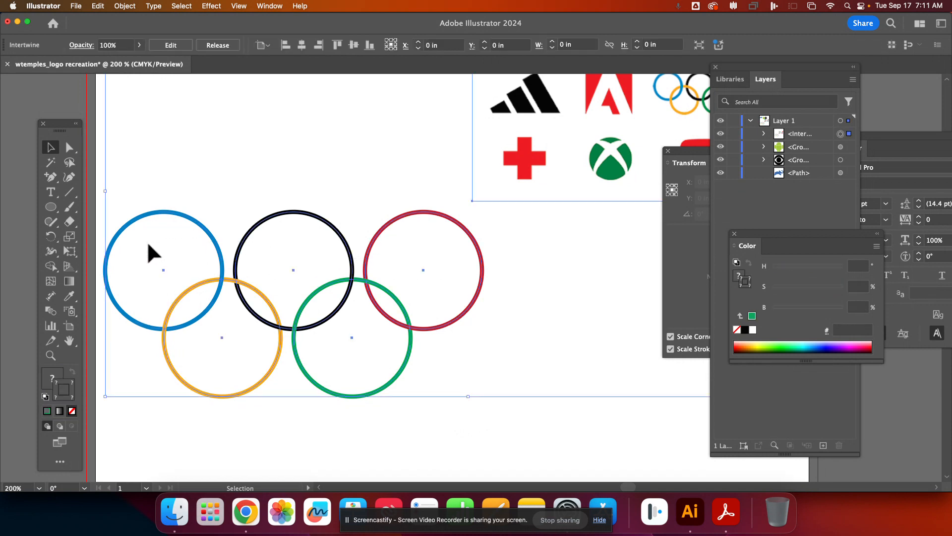
left_click(540, 181)
left_click_drag(438, 416, 166, 307)
left_click_drag(563, 229, 451, 315)
left_click_drag(479, 189, 363, 287)
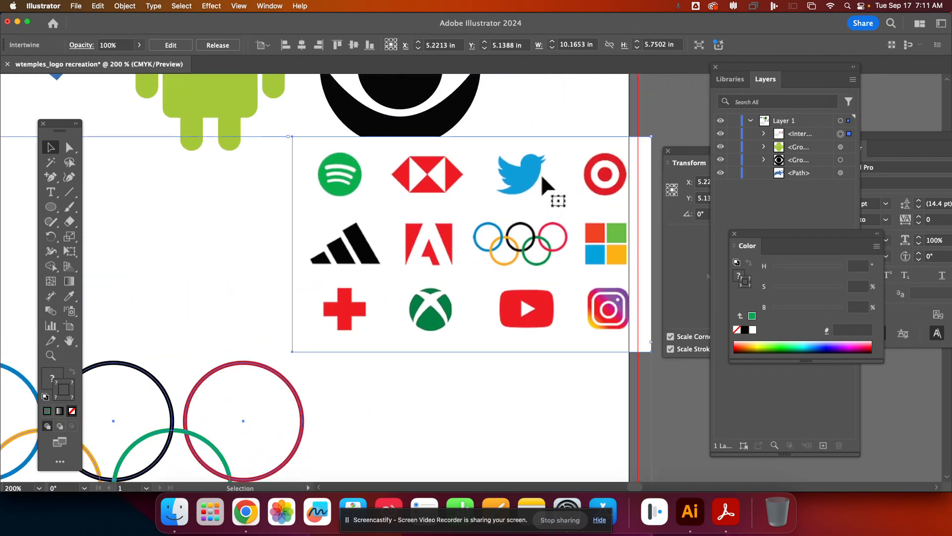
Move the intertwined rings together with the reference image up to about X 6.03 in, Y 2.78 in, below the Android logo.
left_click(640, 88)
left_click_drag(598, 169, 685, 121)
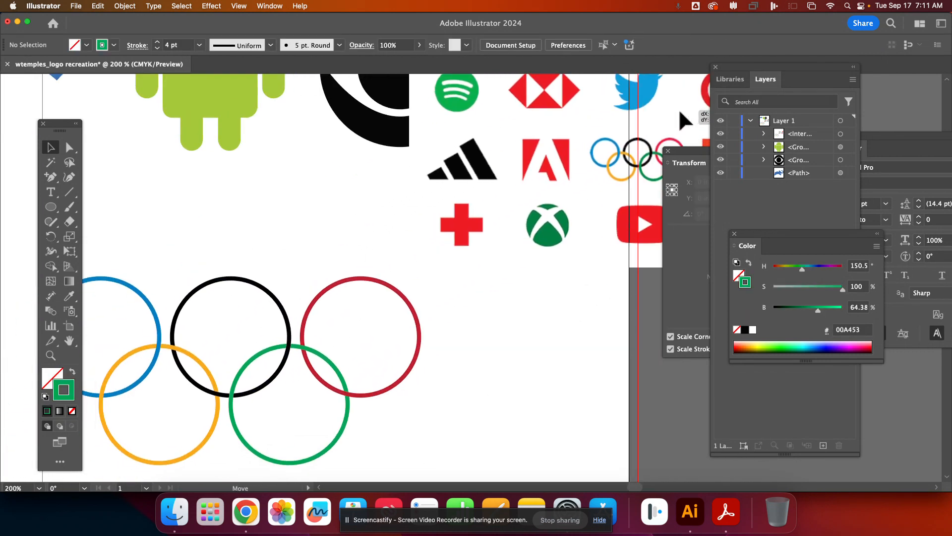
right_click(560, 188)
left_click(515, 274)
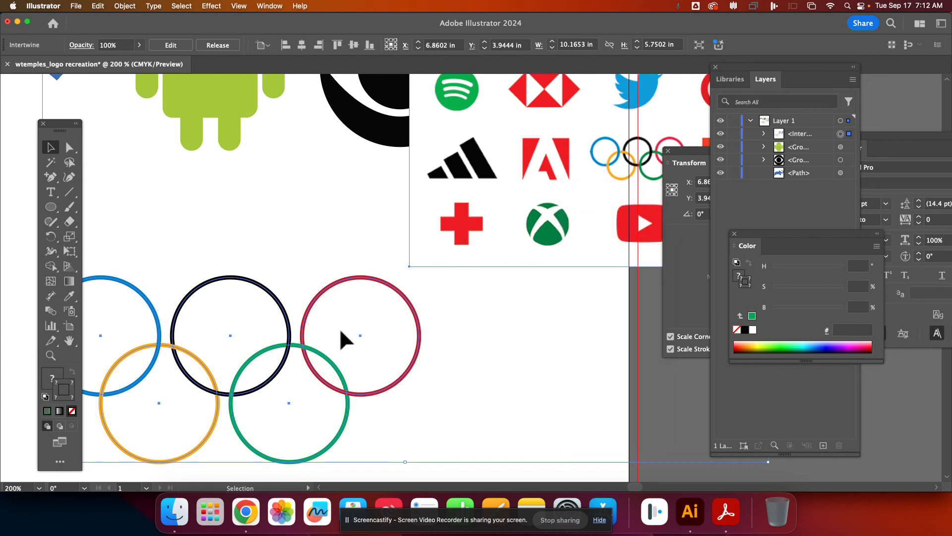
left_click_drag(484, 228, 425, 144)
key("space")
left_click_drag(465, 184, 549, 298)
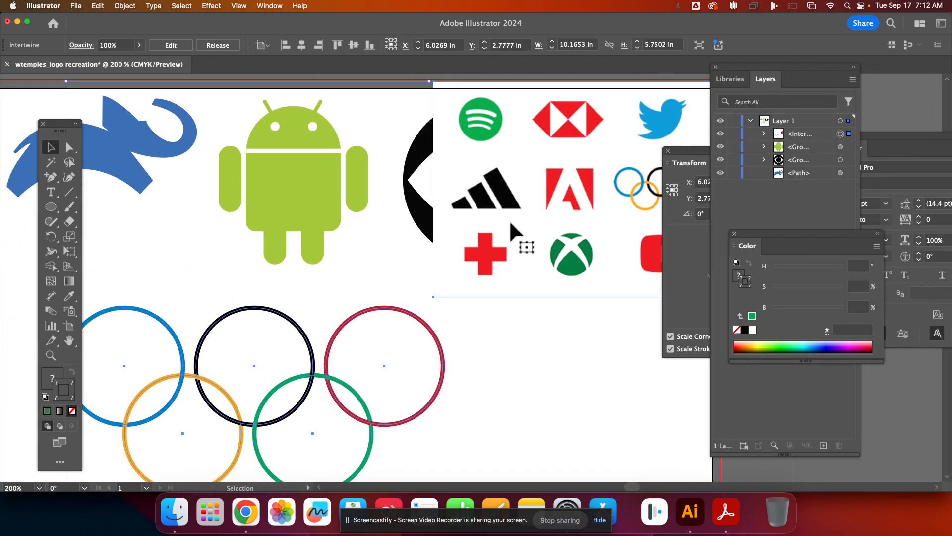
Shift the intertwined rings and reference image to about X 5.42 in, Y 2.98 in, beside the Android logo.
left_click(25, 113)
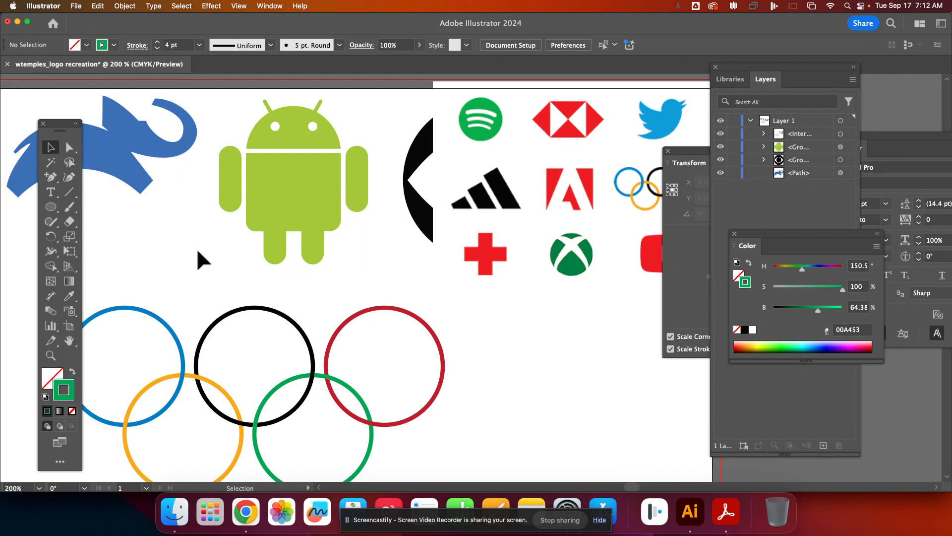
left_click_drag(504, 272, 383, 249)
left_click_drag(454, 218, 538, 255)
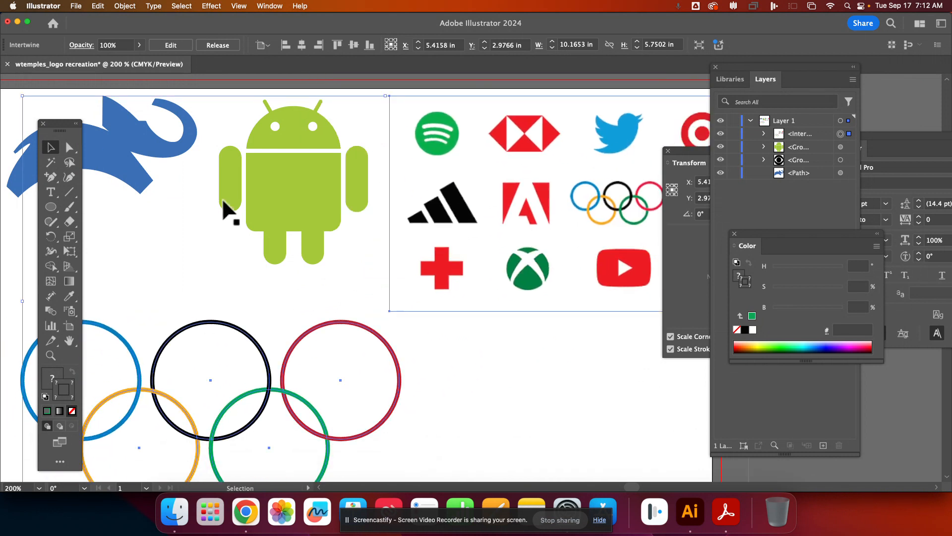
Release the Intertwine on the rings and reference image, and move the reference image aside over the black eye logo.
left_click_drag(115, 62, 132, 60)
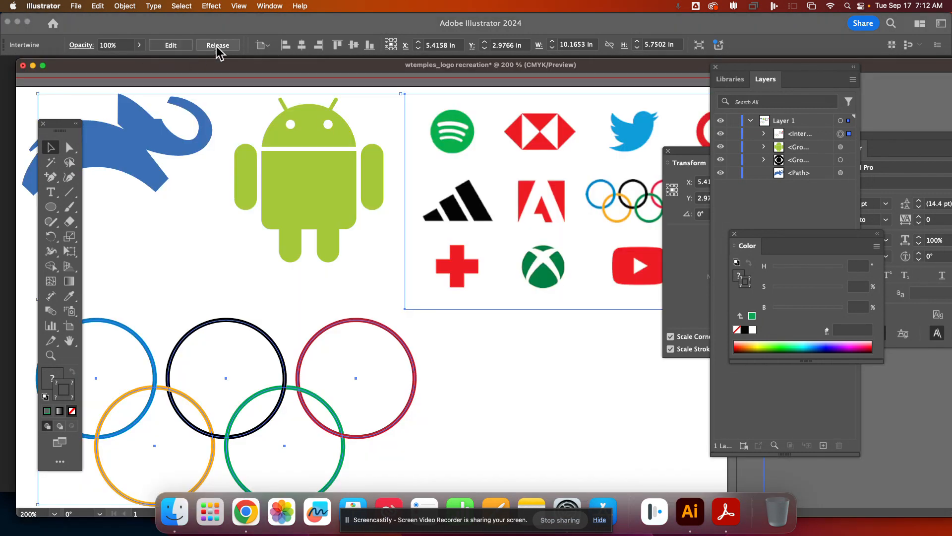
left_click(161, 44)
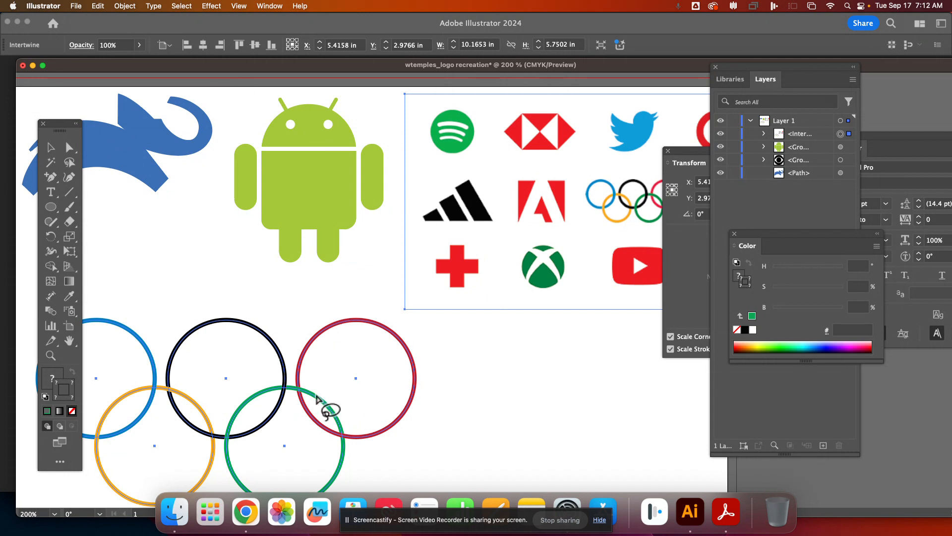
left_click(50, 147)
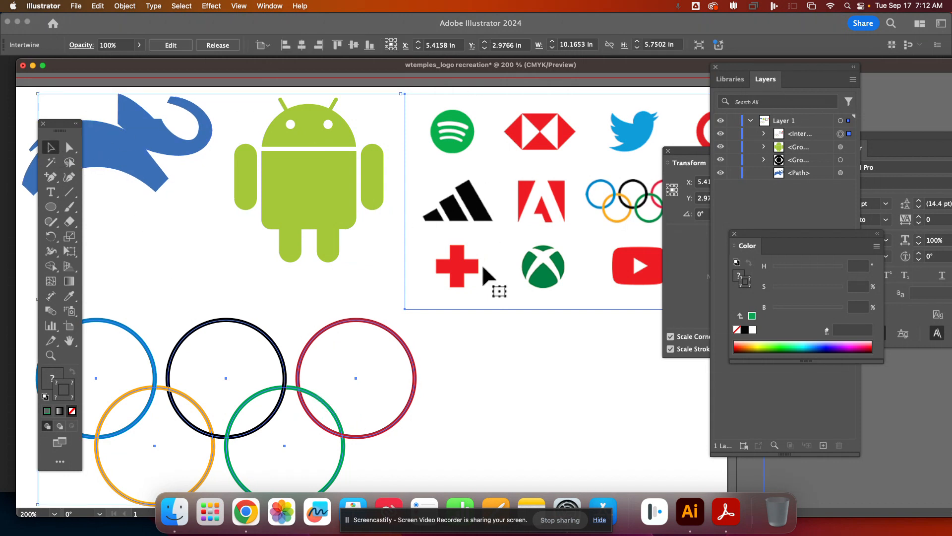
left_click(218, 46)
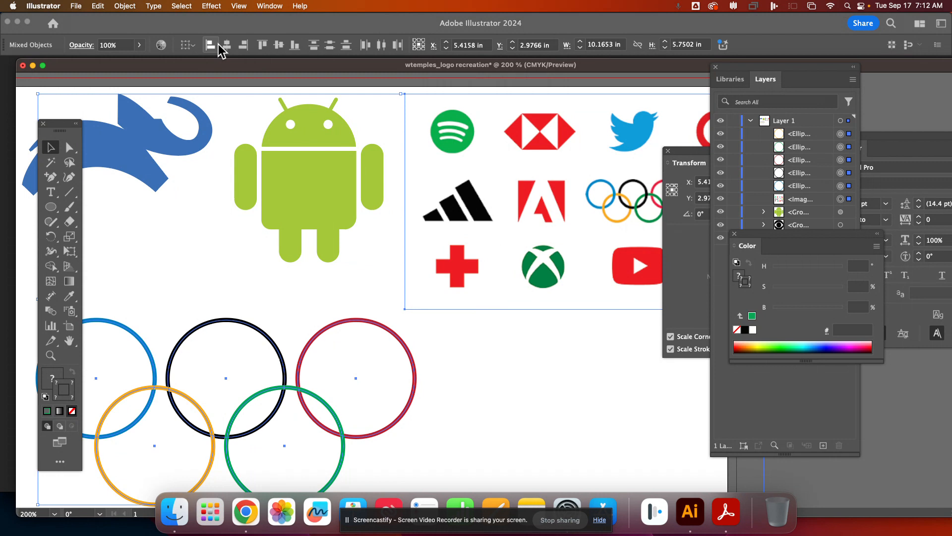
left_click(534, 287)
left_click_drag(534, 287, 653, 263)
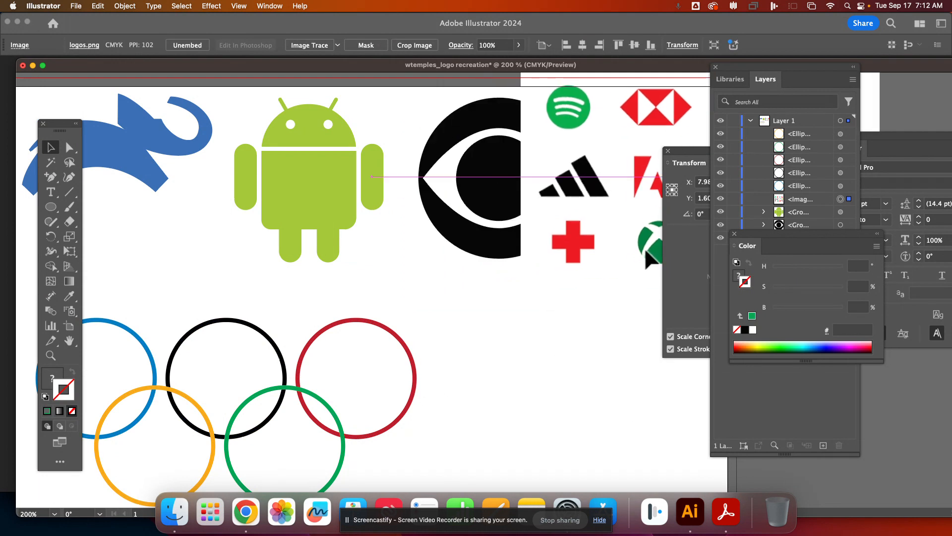
Select only the five rings and apply Intertwine, circling the blue/yellow-orange crossing to match the reference's overlap.
left_click_drag(504, 430, 244, 382)
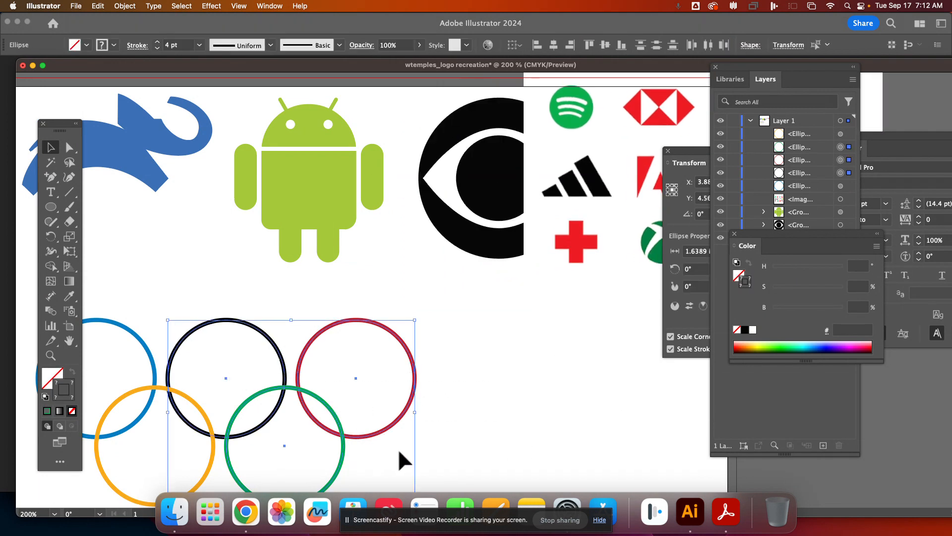
left_click_drag(85, 409, 75, 412)
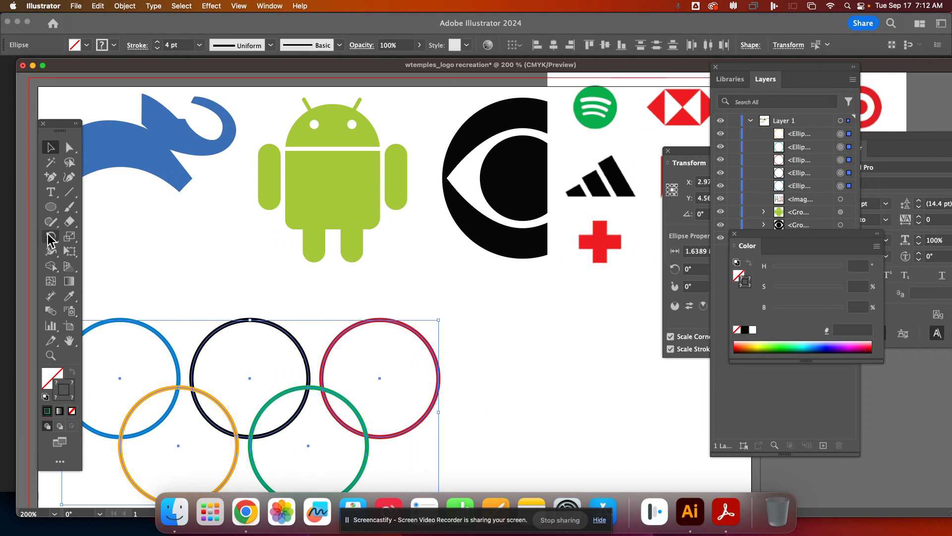
left_click(124, 6)
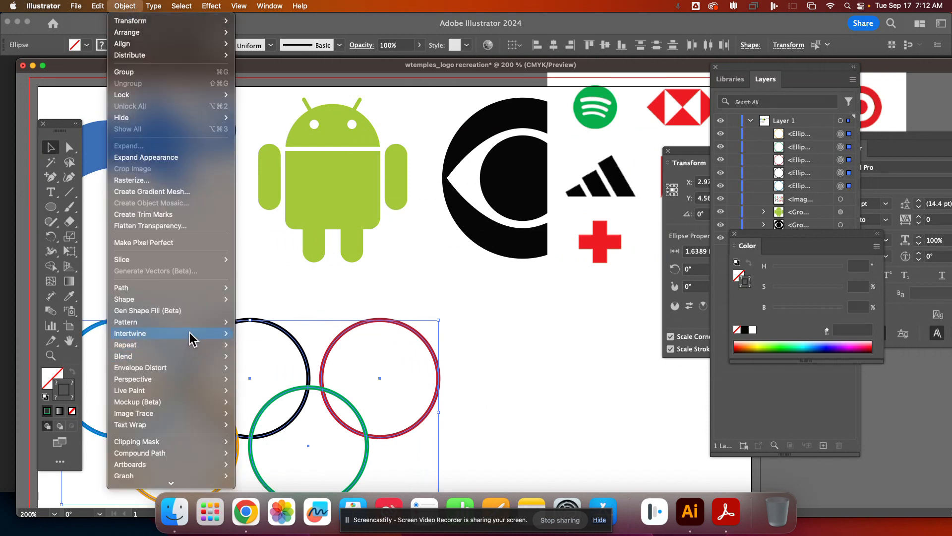
mouse_move(190, 332)
left_click(254, 335)
mouse_move(180, 385)
left_mouse_down()
mouse_move(175, 392)
mouse_move(182, 385)
left_mouse_up()
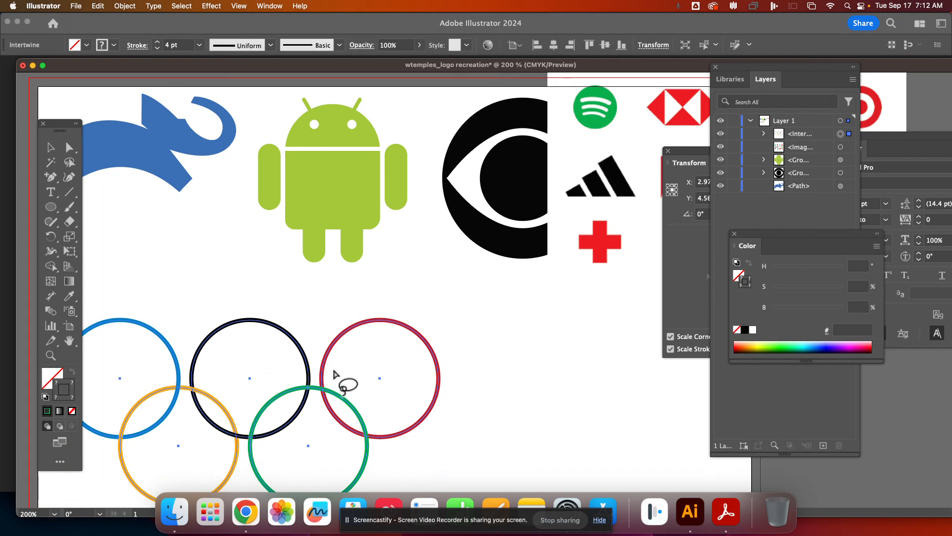
Move the reference image below the eye logo, delete it, and dock the floating document window again.
scroll(437, 266, "right", 8)
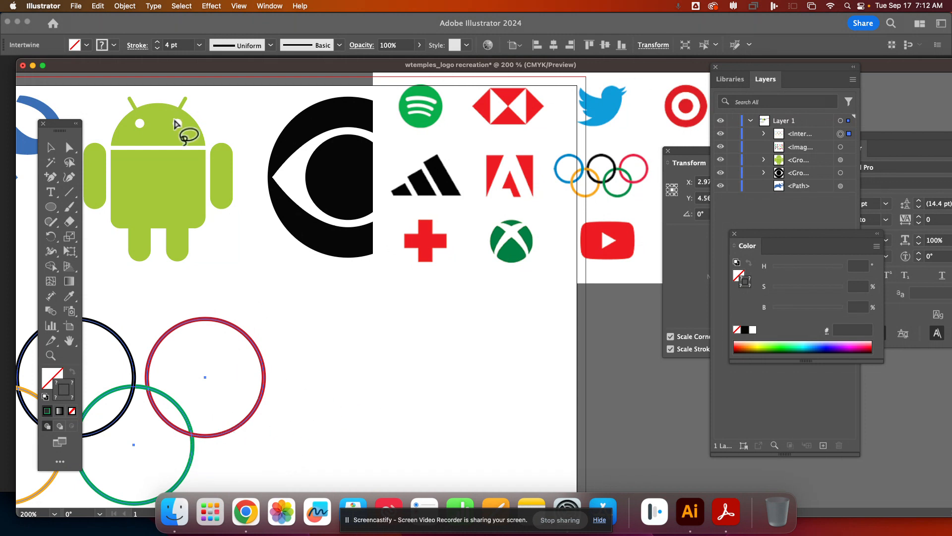
left_click(51, 147)
left_click_drag(543, 252, 427, 310)
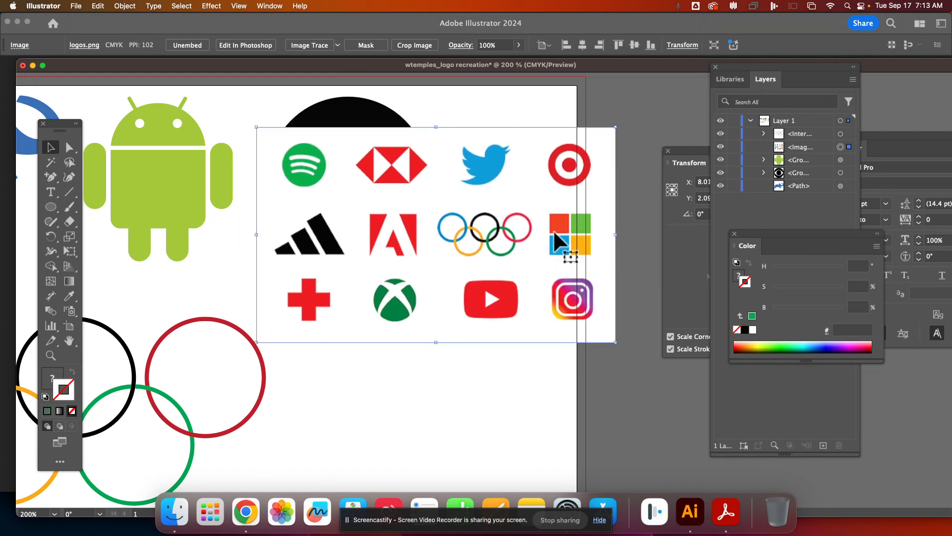
left_click_drag(468, 287, 532, 400)
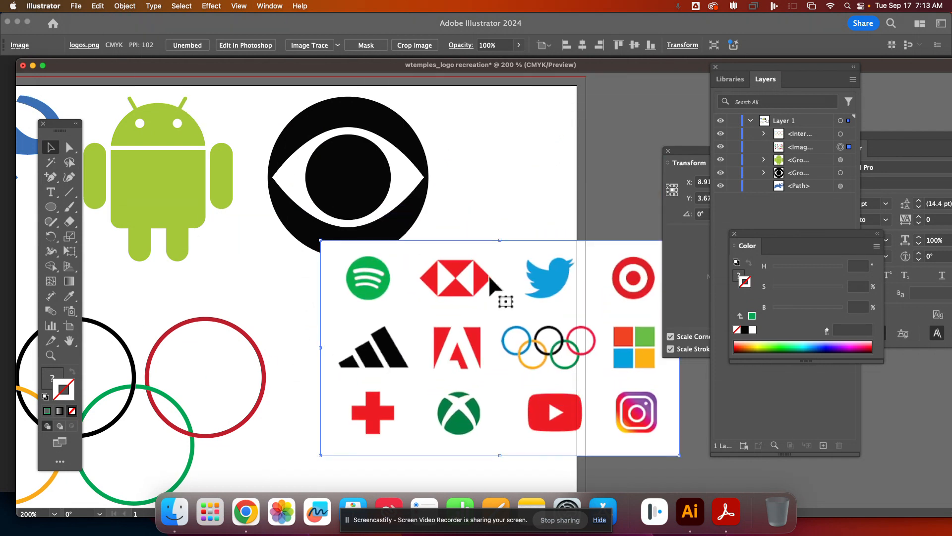
key("BackSpace")
left_click_drag(273, 259, 465, 249)
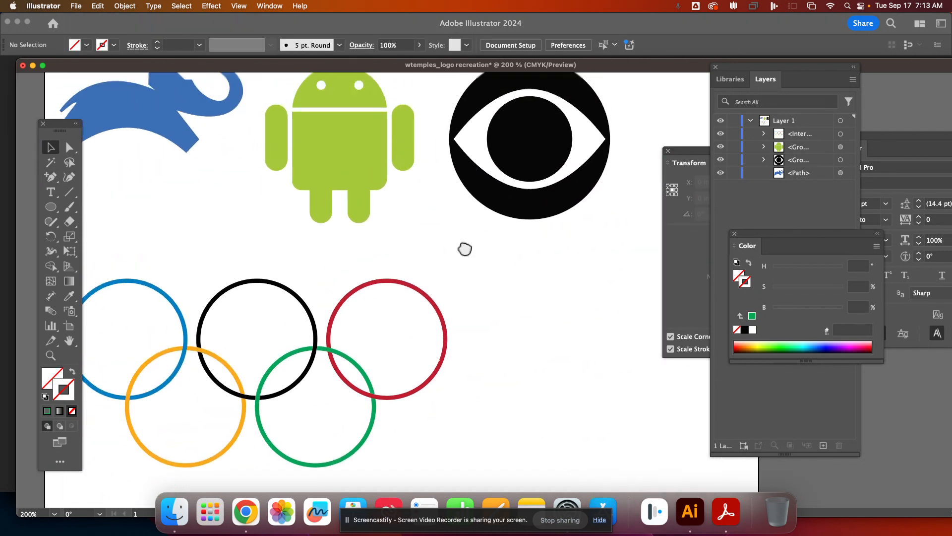
left_click_drag(349, 70, 349, 60)
Save the logo recreation as an Adobe Illustrator (ai) file in Google Drive's My Drive folder "24-25 design projects".
left_click(68, 4)
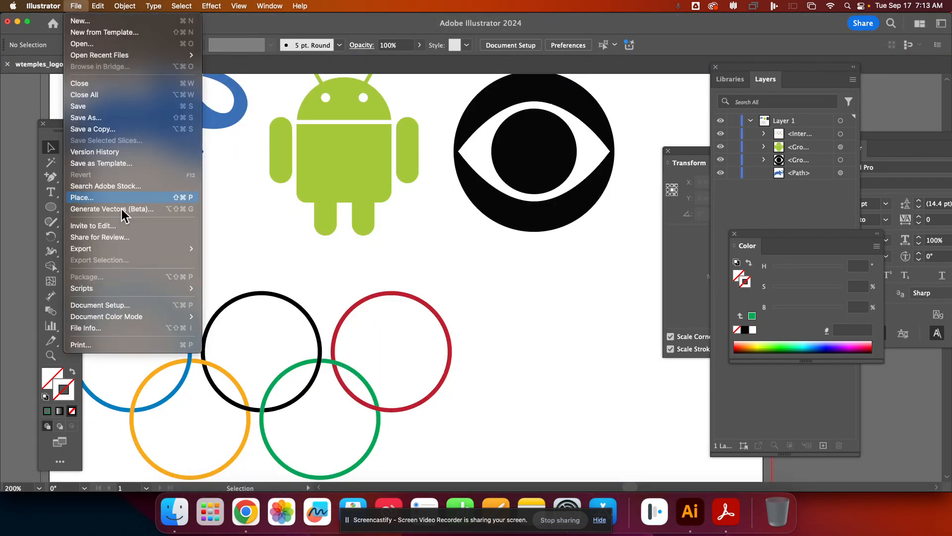
left_click(101, 106)
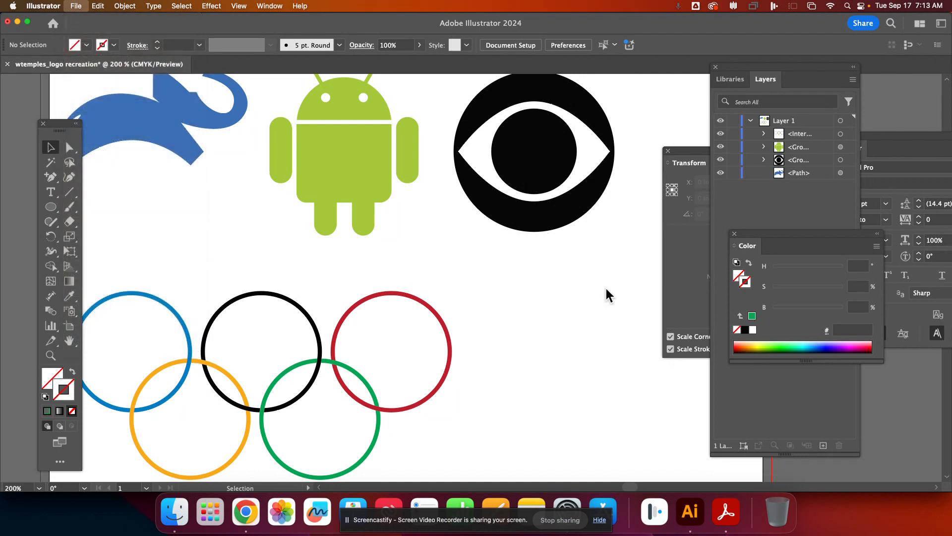
left_click(309, 201)
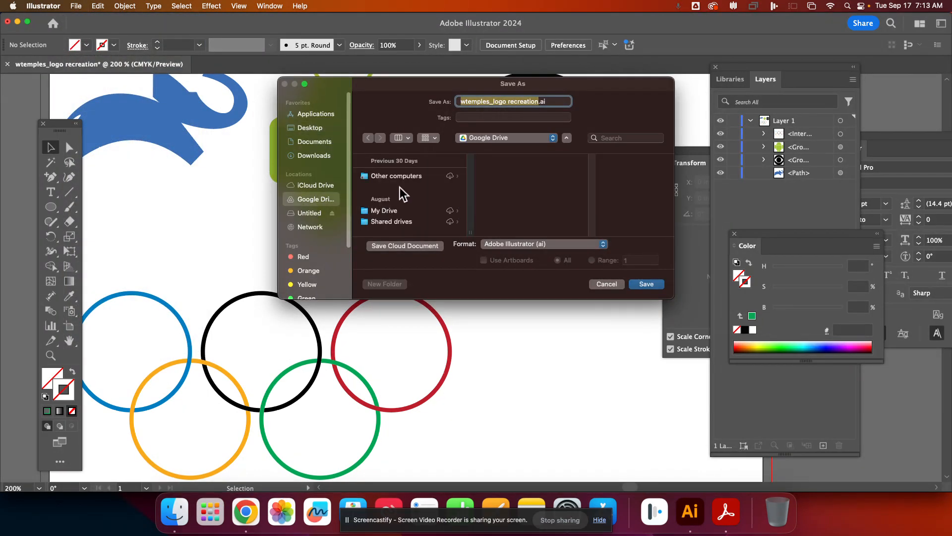
left_click(385, 212)
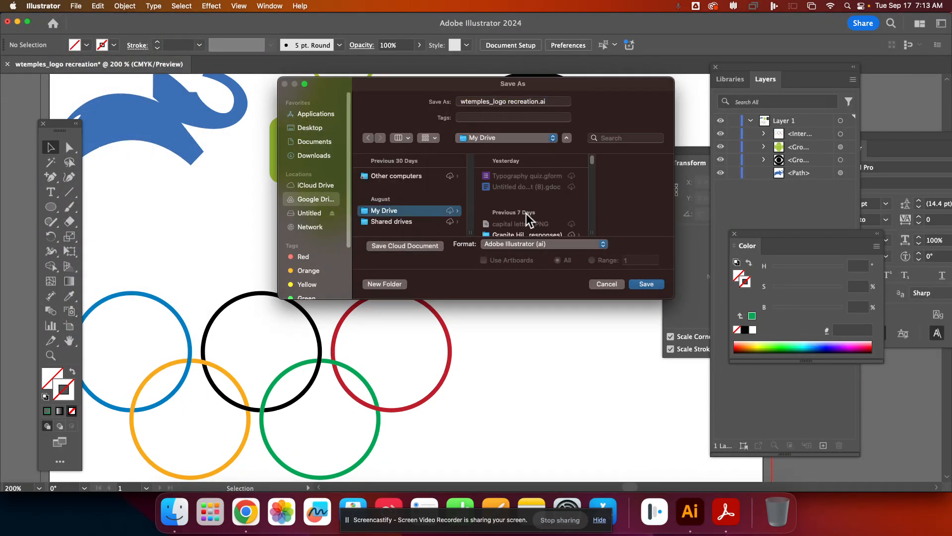
scroll(527, 221, "down", 3)
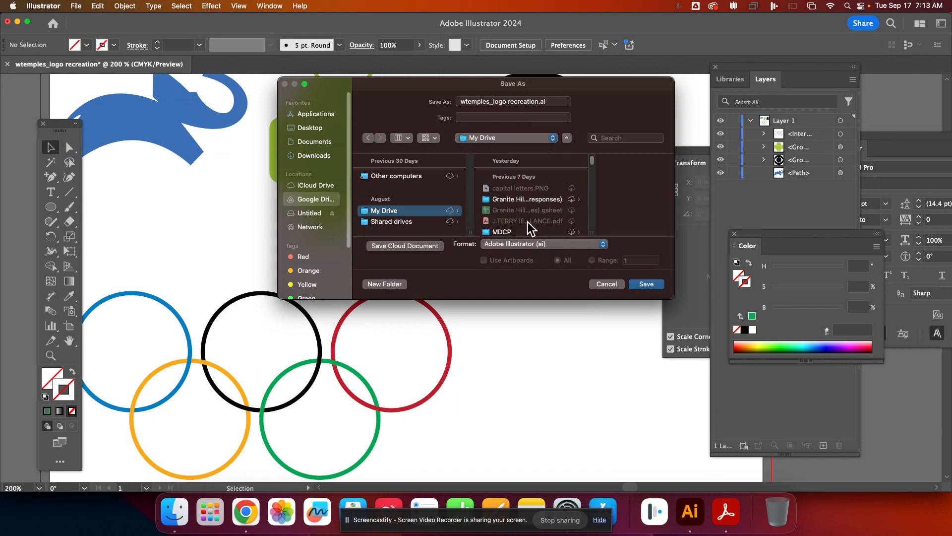
left_click(529, 196)
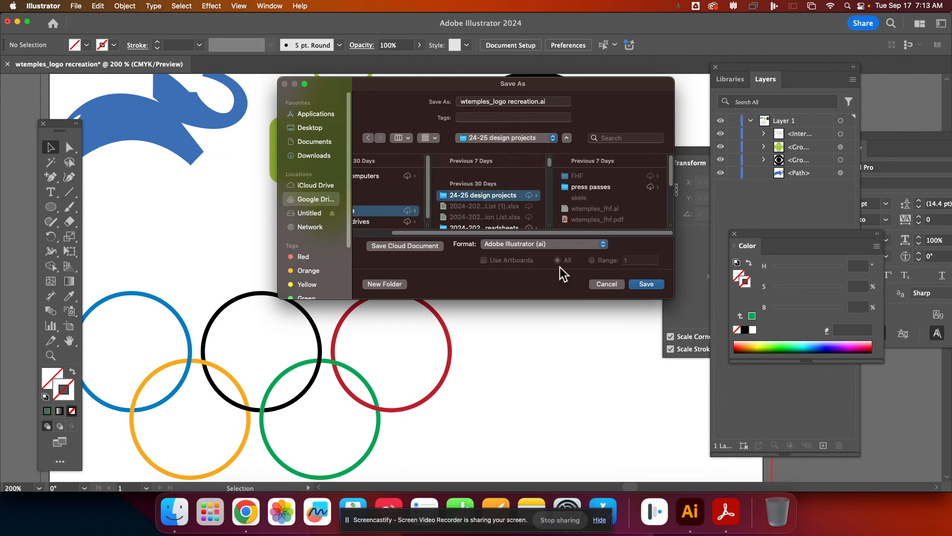
left_click(646, 284)
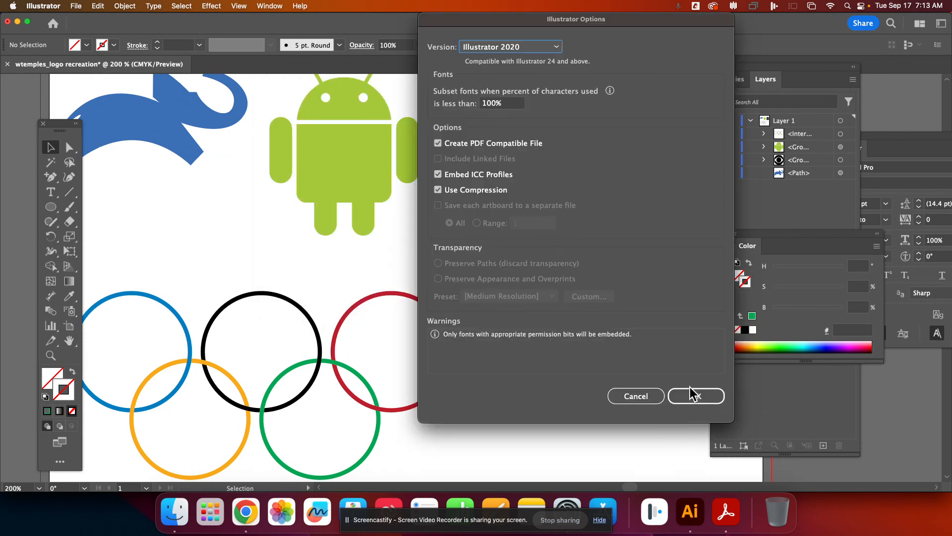